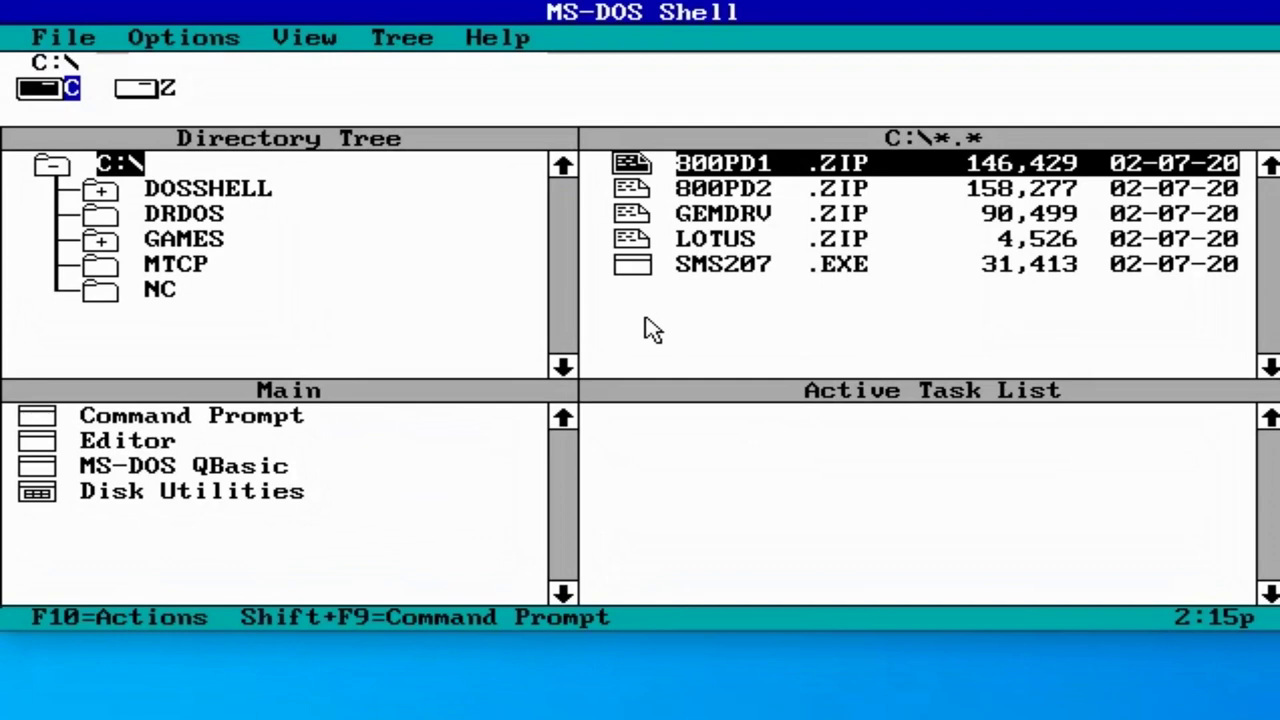
key("alt+o")
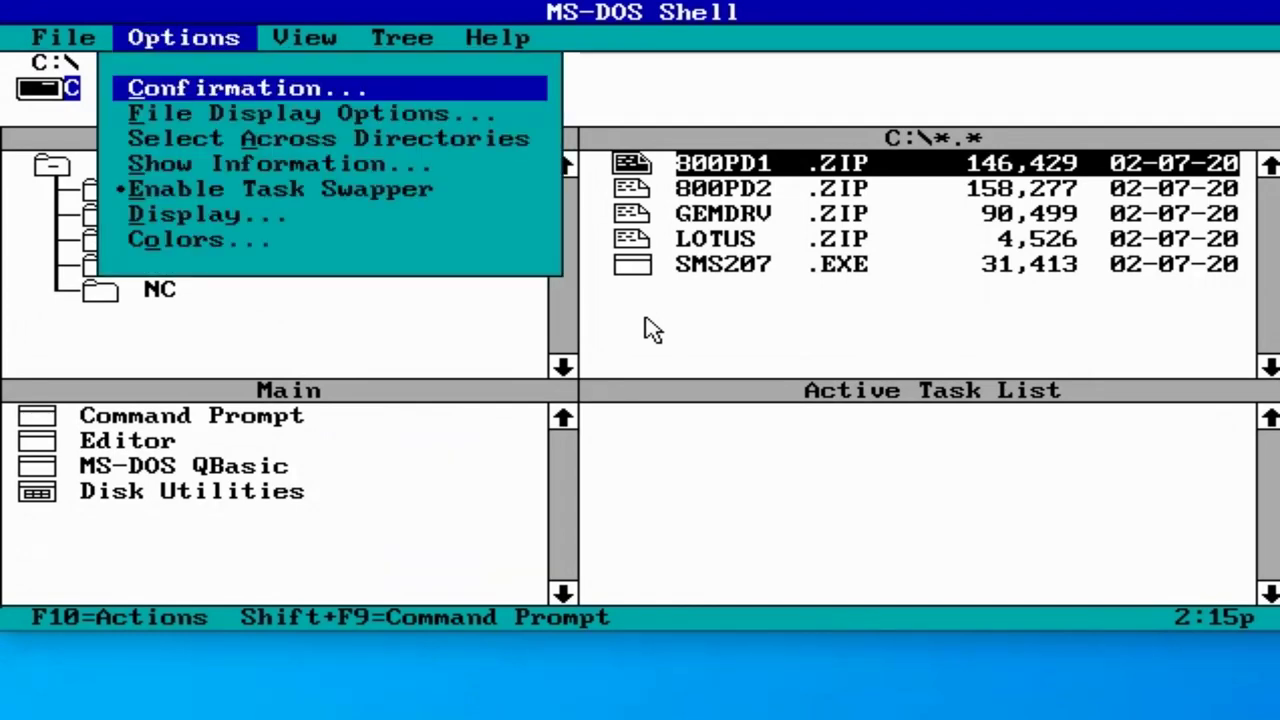
key("Down")
key("Down")
key("Down")
key("Down")
key("Down")
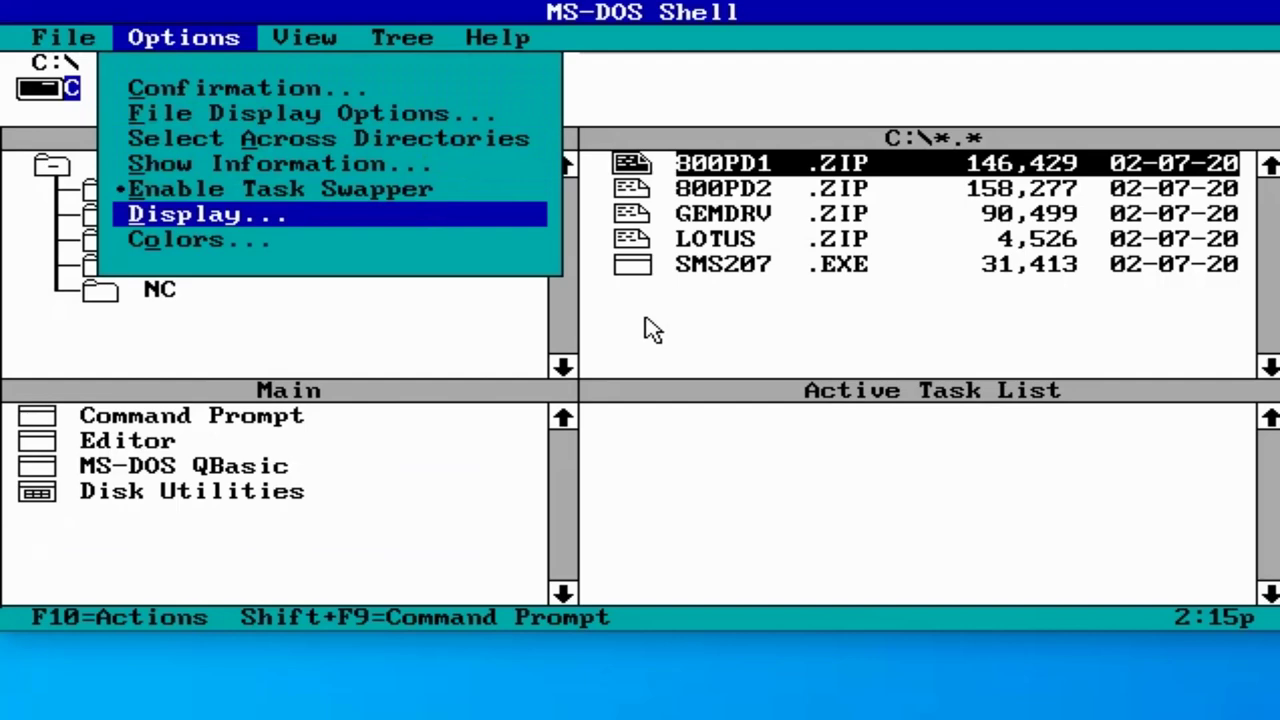
key("Escape")
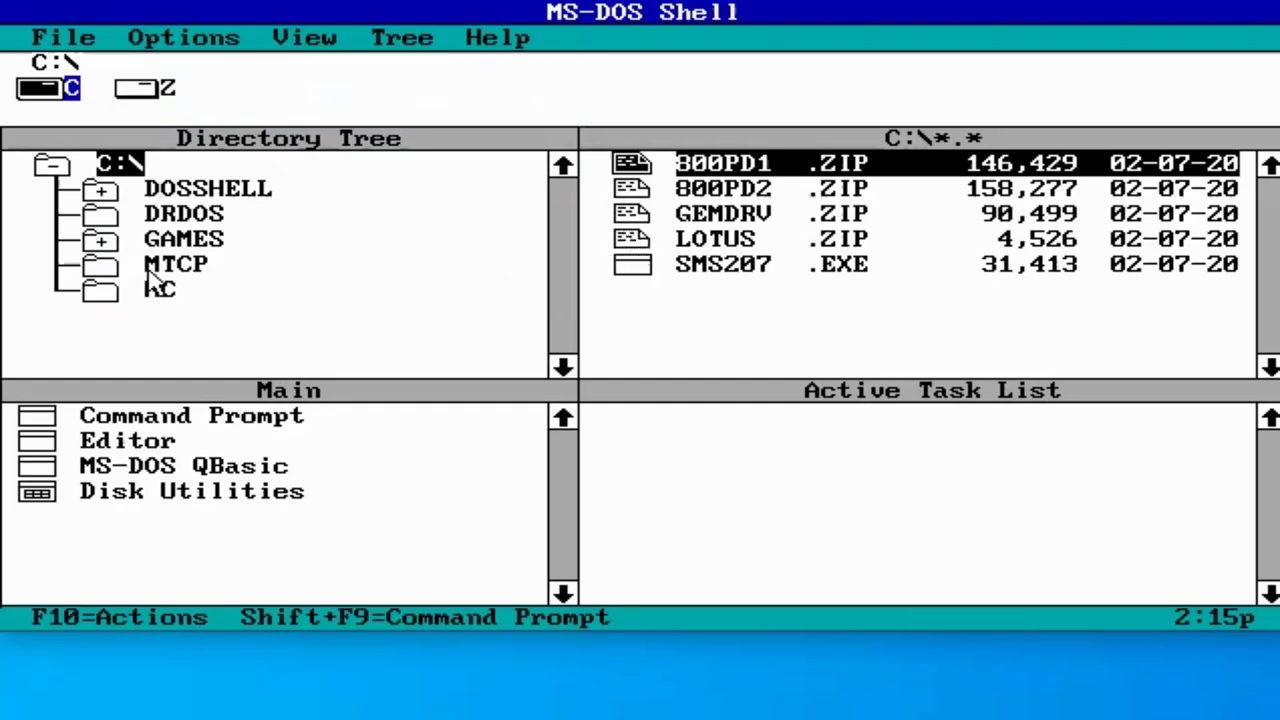
Turn off the task swapper so the active task list is no longer displayed.
key("alt+o")
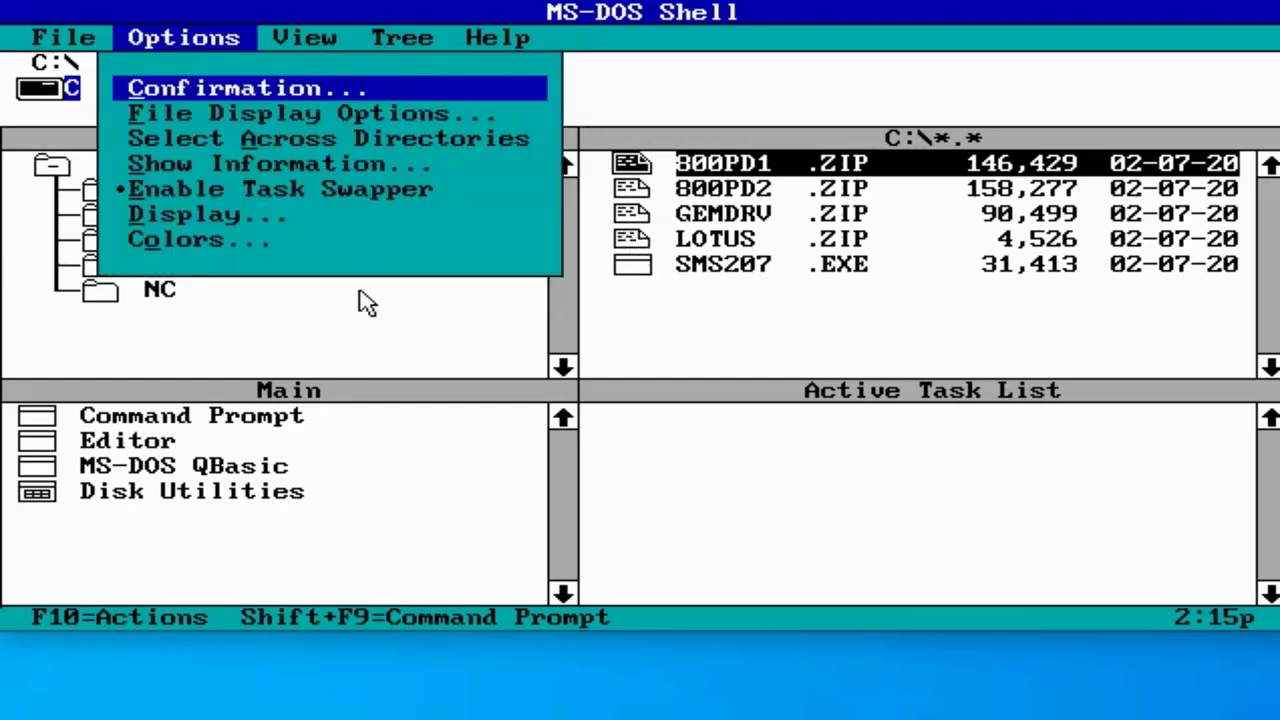
key("Down")
key("Down")
key("Down")
key("Down")
key("Down")
key("Up")
key("Return")
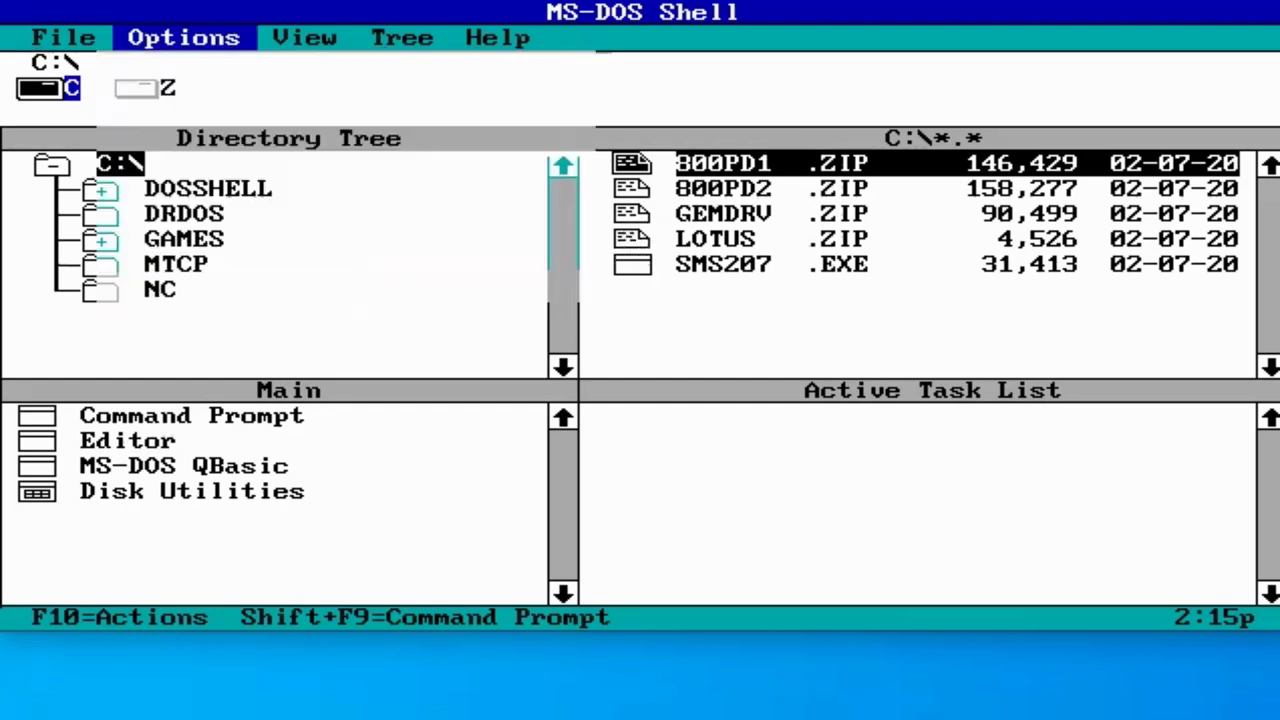
Set the screen display mode to Text, 25 lines, Low Resolution.
key("alt+o")
key("Down")
key("Down")
key("Down")
key("Down")
key("Down")
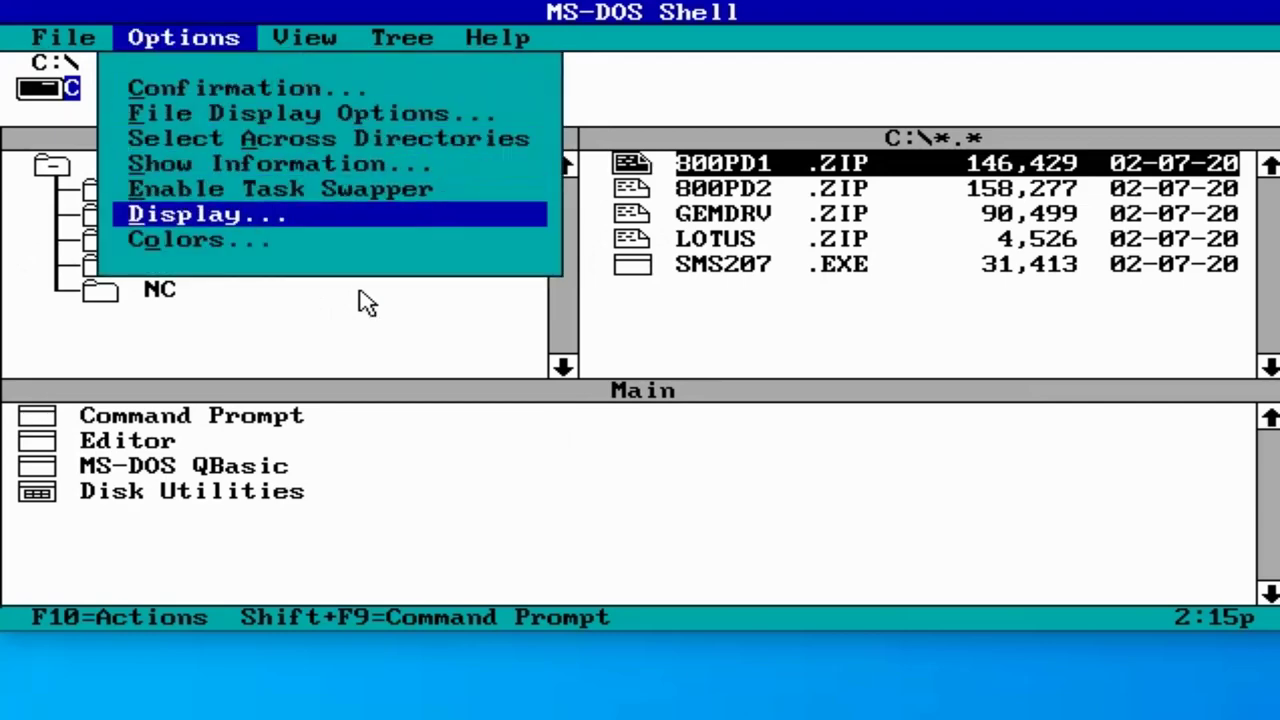
key("Return")
key("Up")
key("Up")
key("Up")
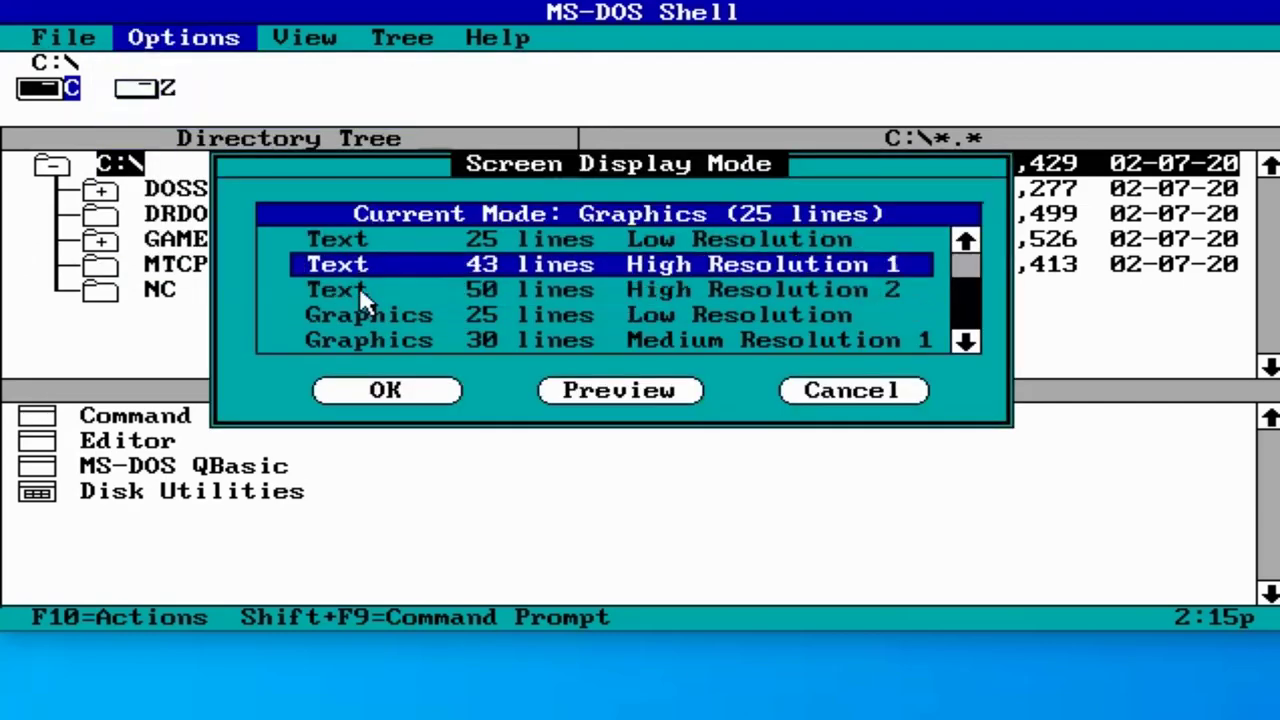
key("Return")
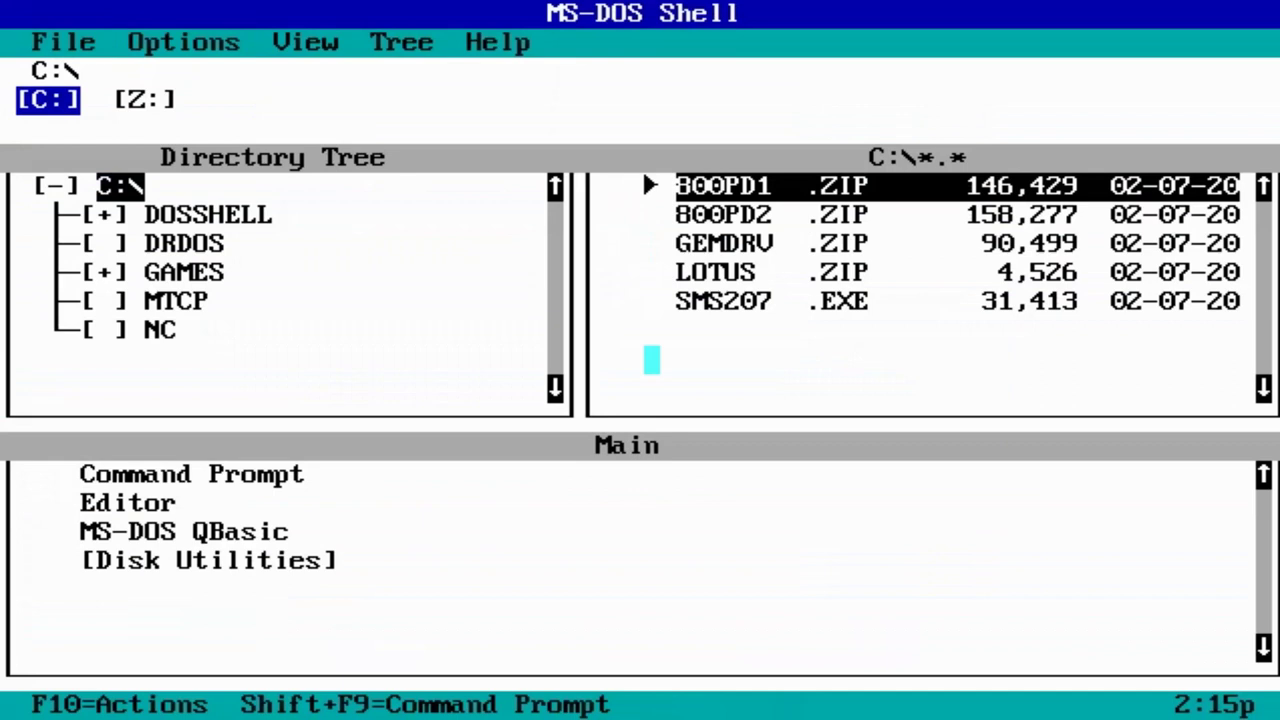
Browse the first directories in the directory tree and select the DOSSHELL directory under C:\.
key("Tab")
key("Down")
key("Down")
key("Up")
key("Up")
key("Down")
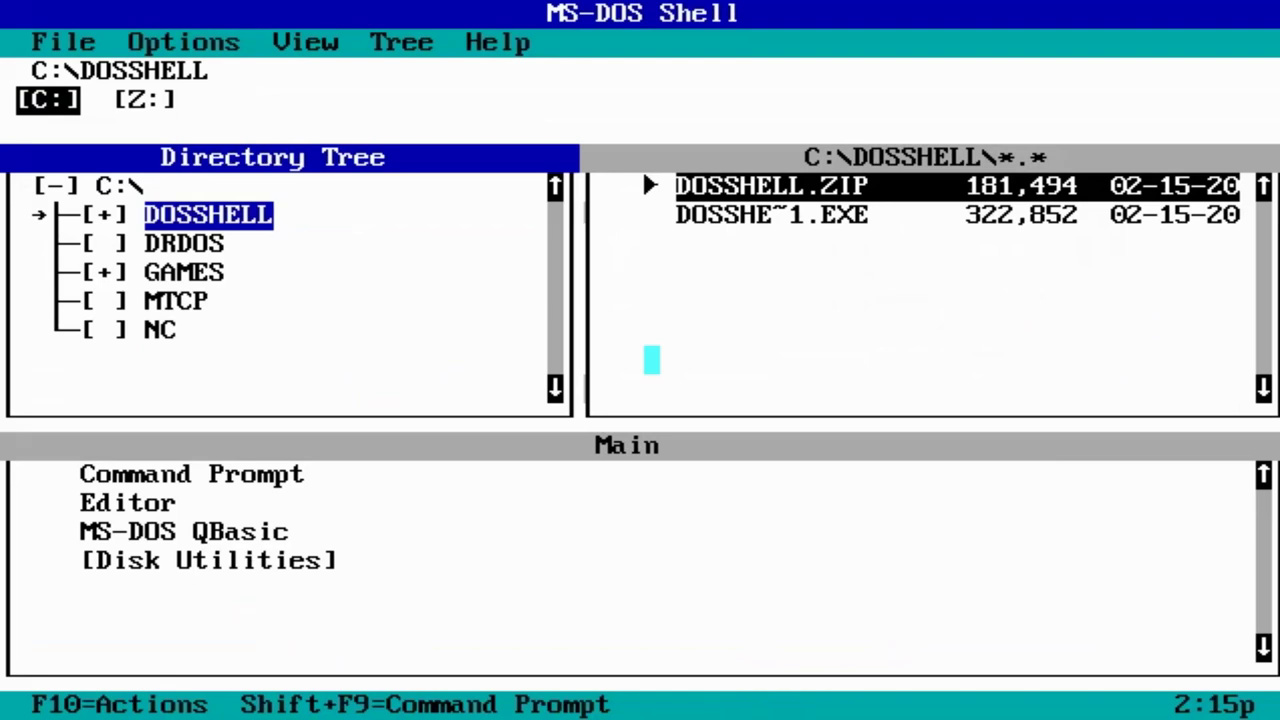
Set the screen display mode to Text, 43 lines, High Resolution 1.
key("alt")
key("o")
key("Down")
key("Down")
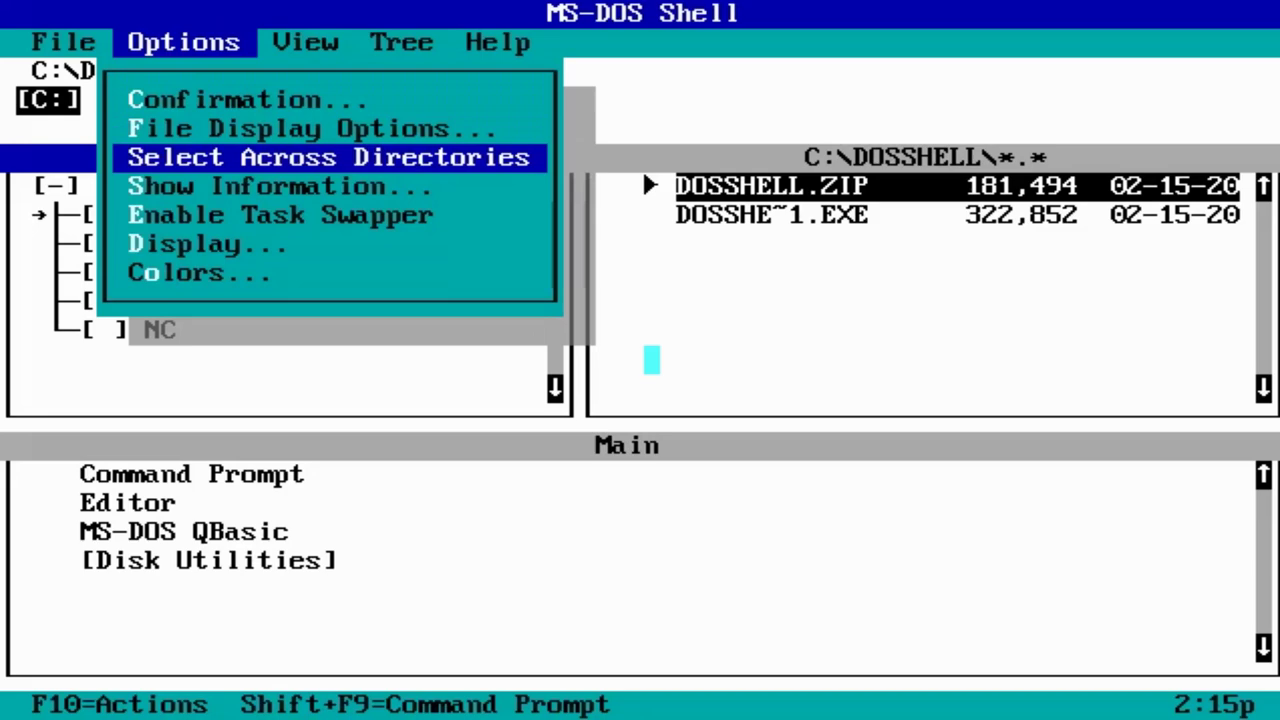
key("Down")
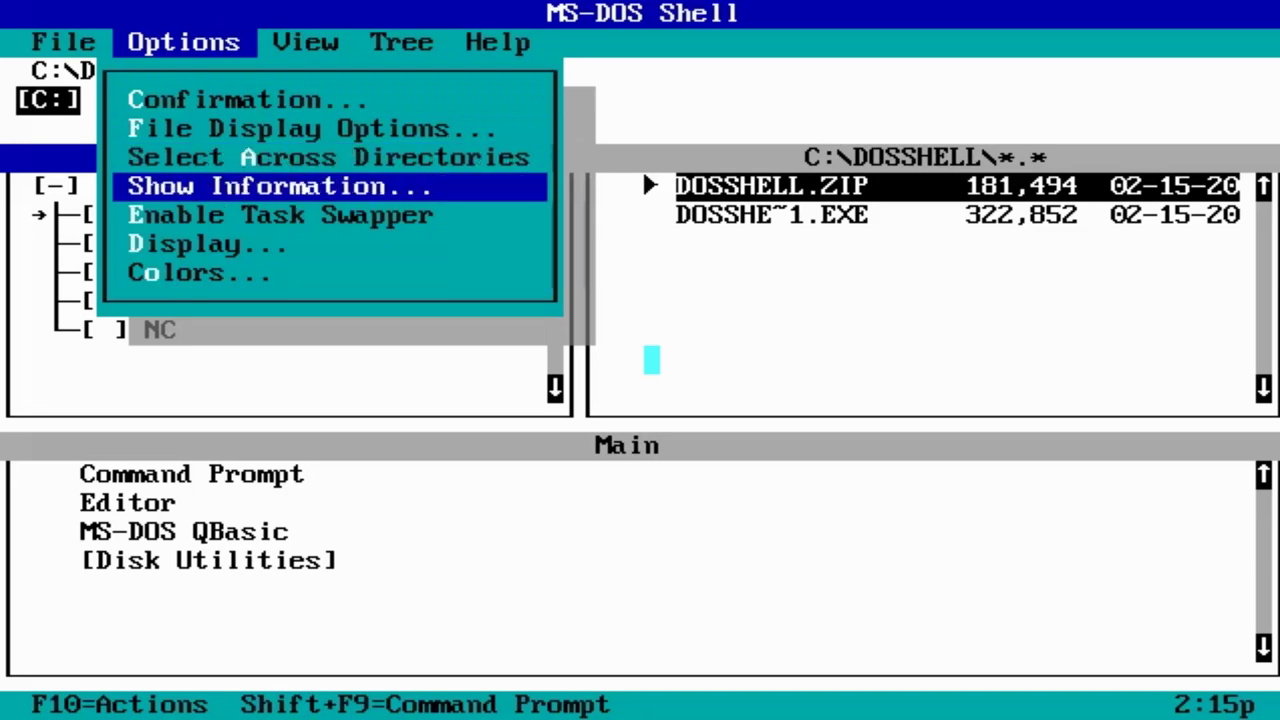
key("Down")
key("Down")
key("Return")
key("Down")
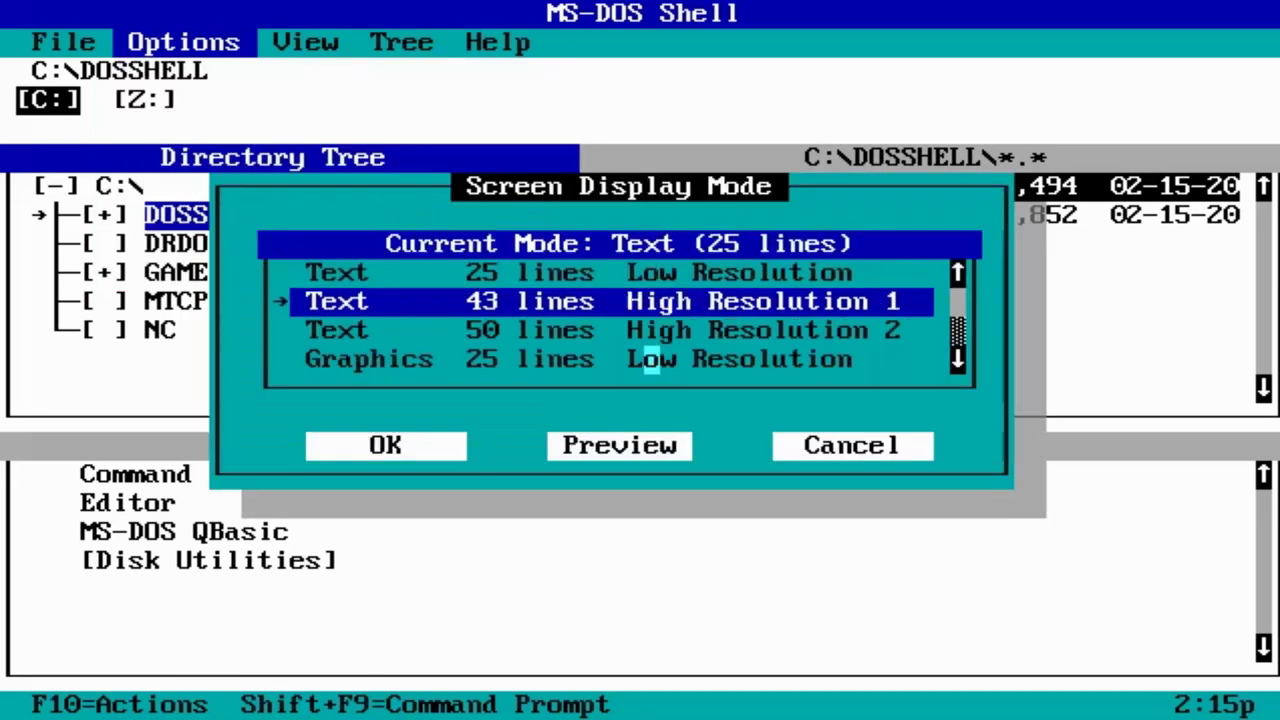
key("Return")
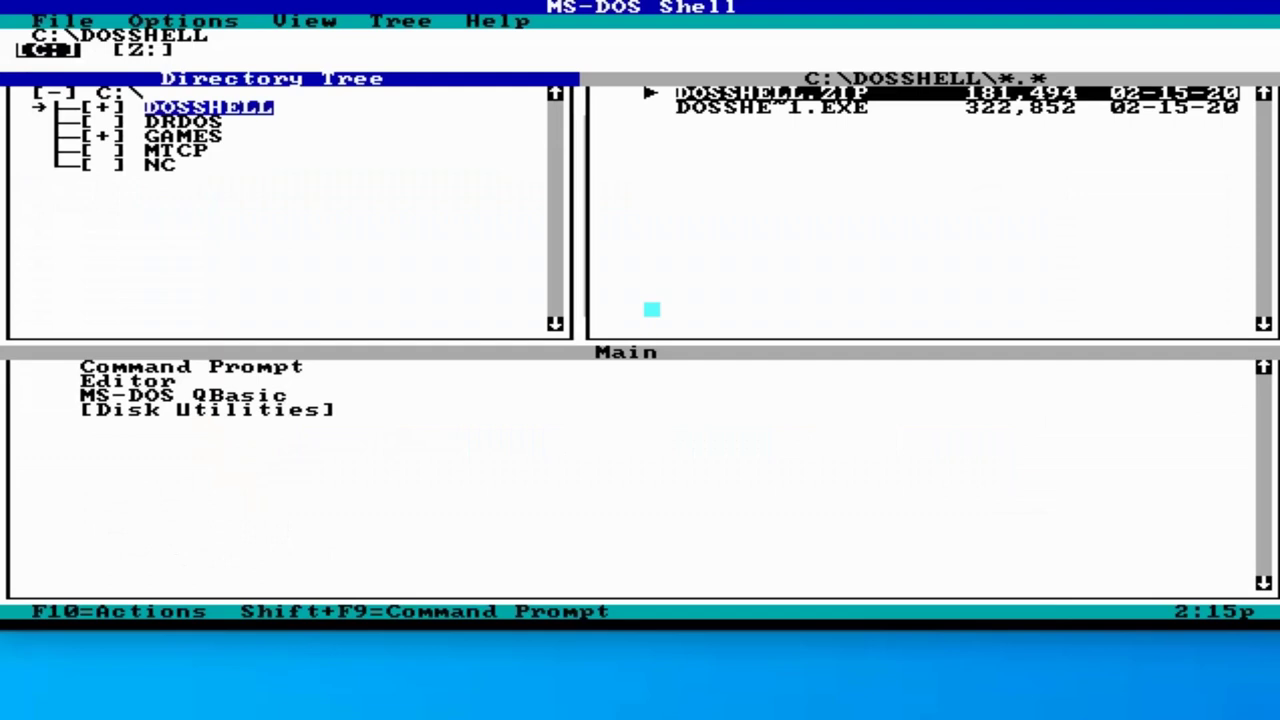
Set the screen display mode to Text, 50 lines, High Resolution 2.
key("alt+o")
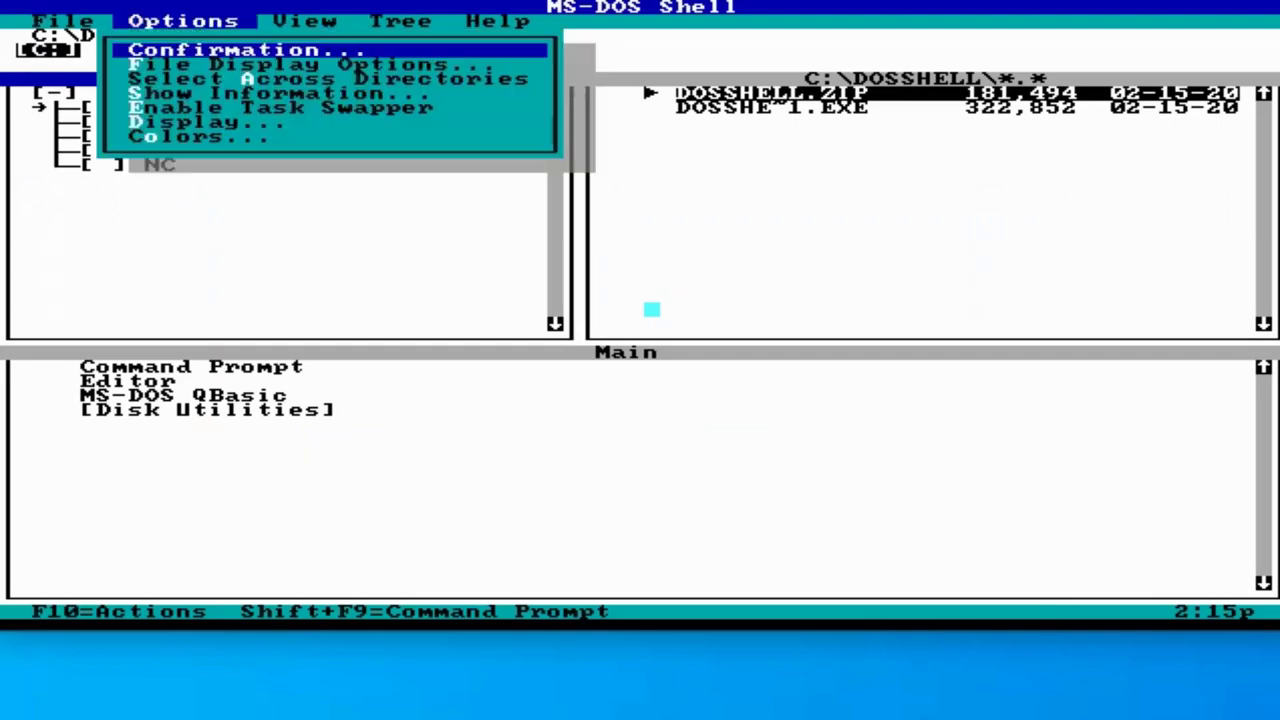
key("Down")
key("Down")
key("Down")
key("Down")
key("Down")
key("Return")
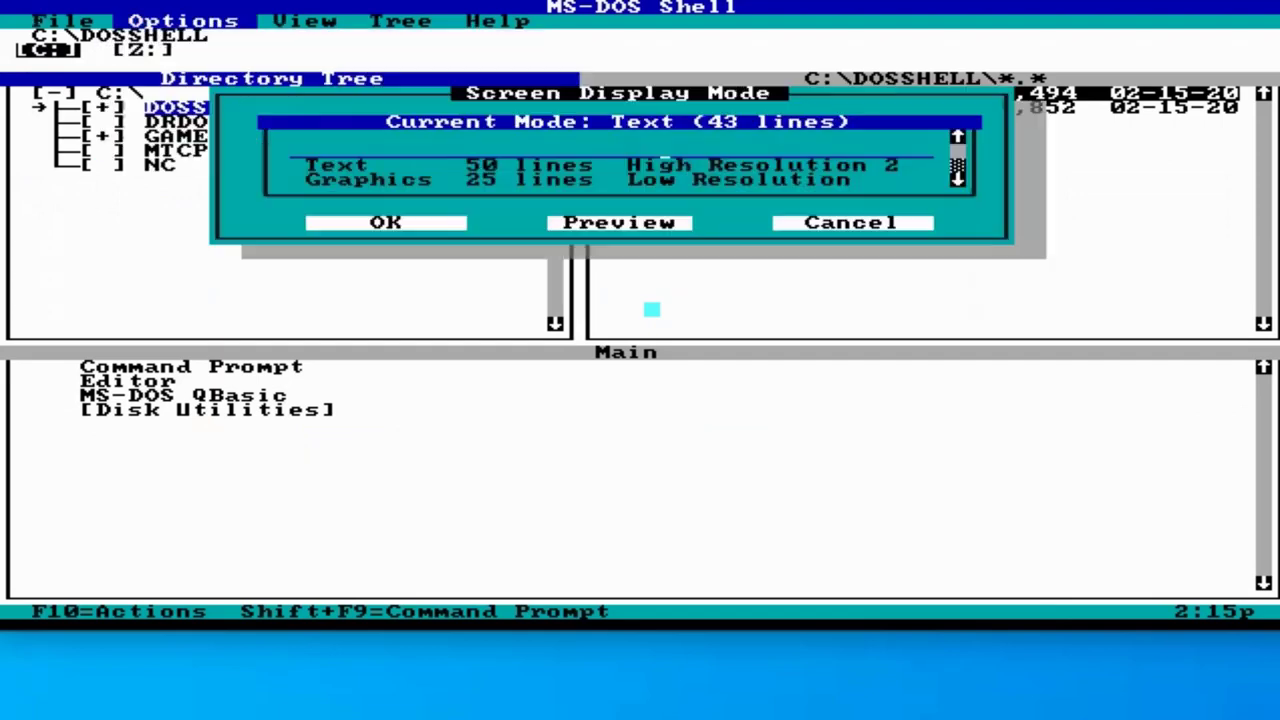
key("Down")
key("Return")
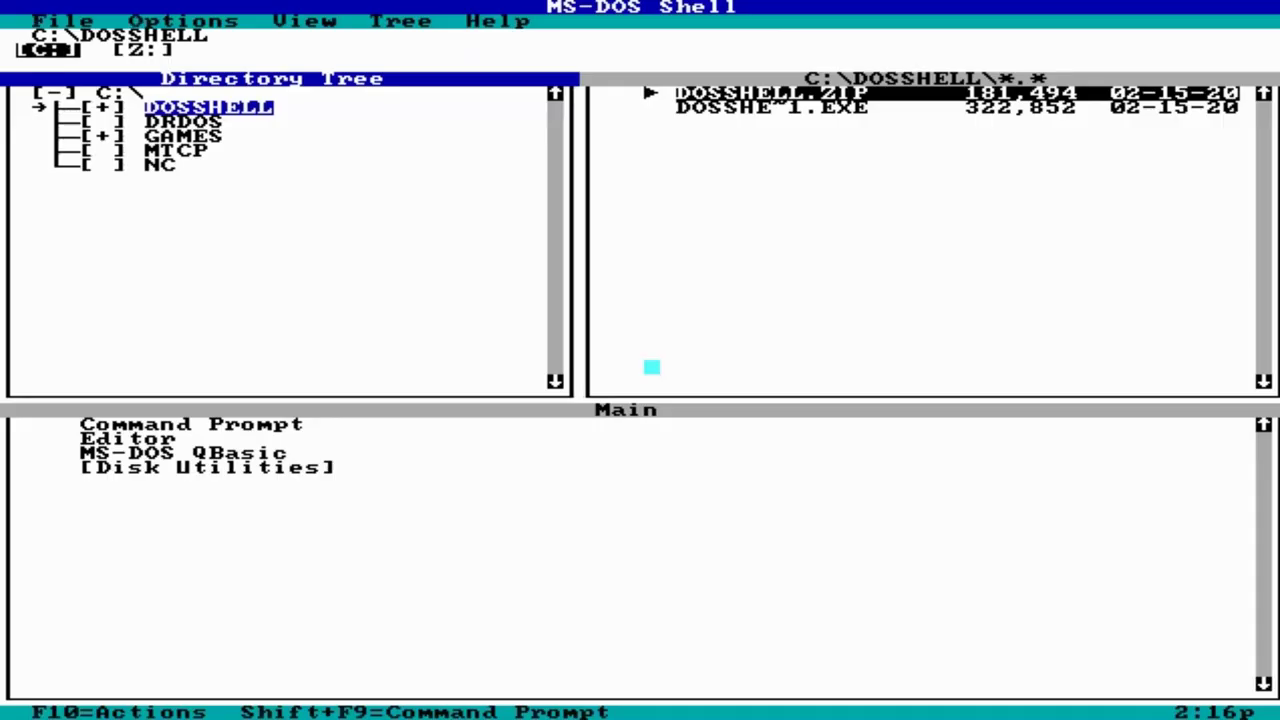
Switch the screen display mode to Graphics, 25 lines, Low Resolution.
key("alt")
key("o")
key("Down")
key("Down")
key("Down")
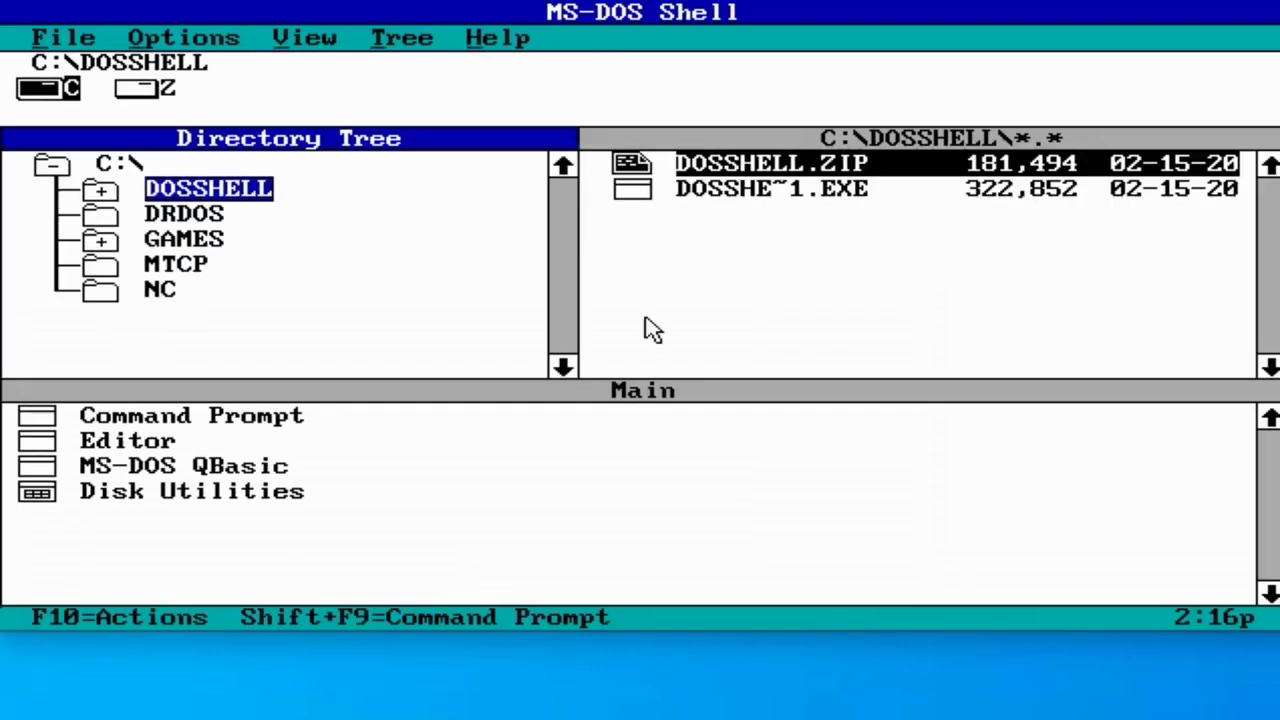
Set the screen display mode to Graphics, 60 lines, High Resolution 2.
key("o")
key("Down")
key("Down")
key("Down")
key("Down")
key("Down")
key("Return")
key("Down")
key("Down")
key("Down")
key("Down")
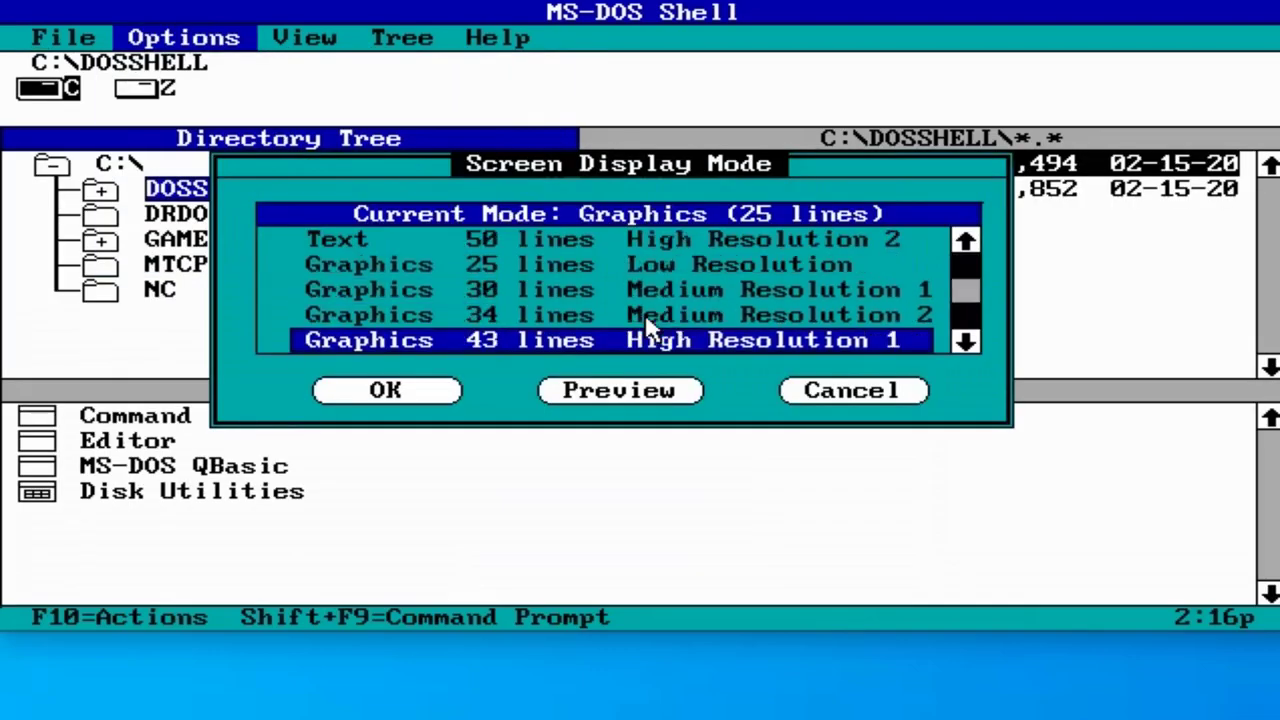
key("Return")
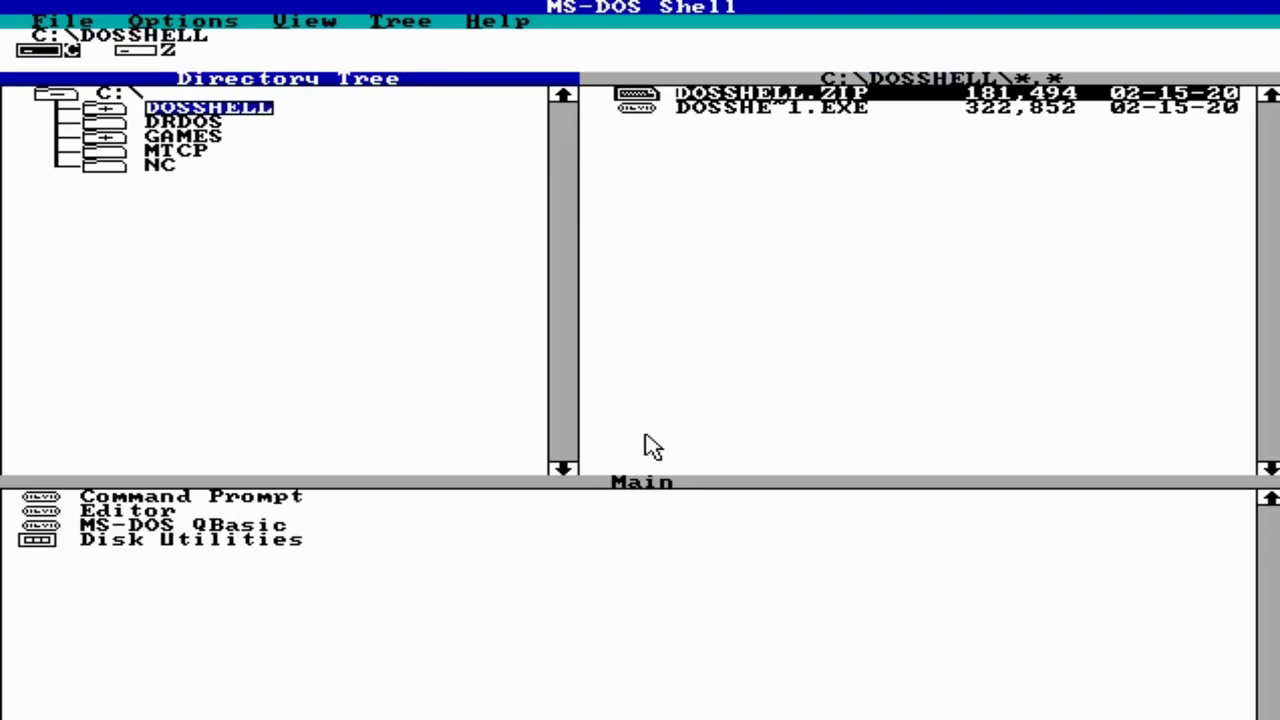
Set the screen display mode to Graphics, 30 lines, Medium Resolution 1.
key("alt+o")
key("Down")
key("Down")
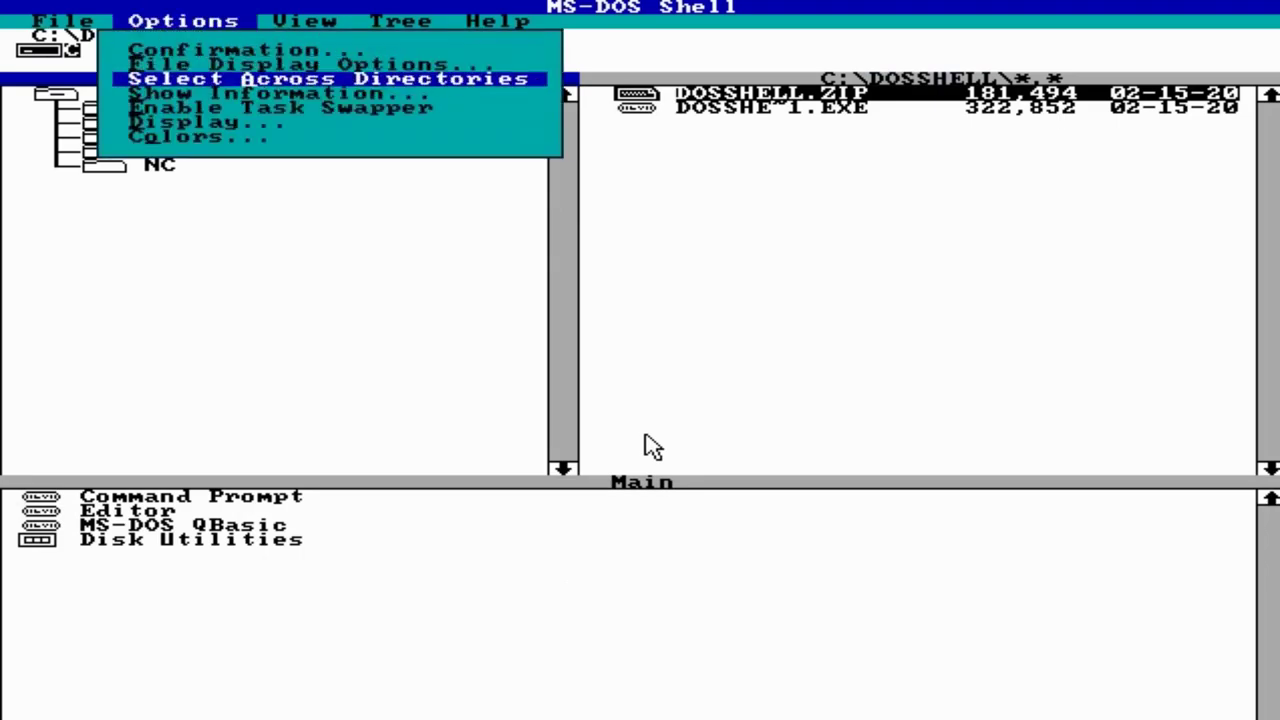
key("Down")
key("Down")
key("Down")
key("Return")
key("Up")
key("Up")
key("Up")
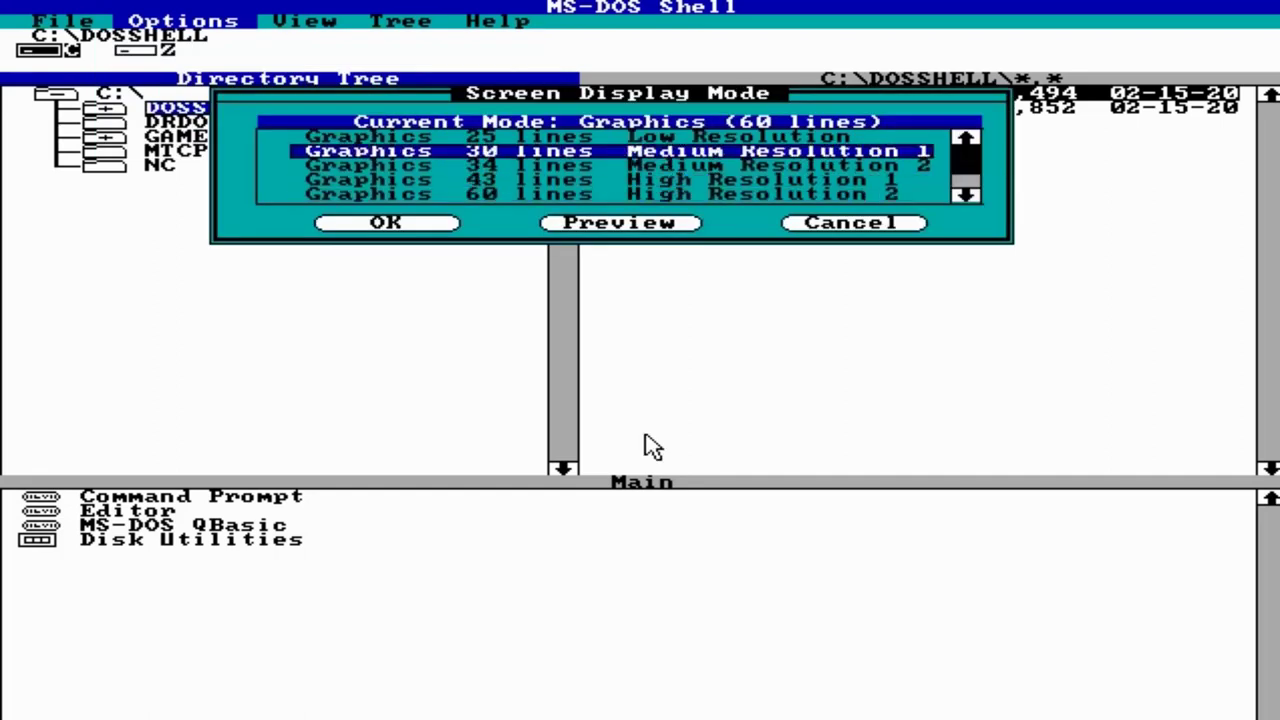
key("Up")
key("Down")
key("Return")
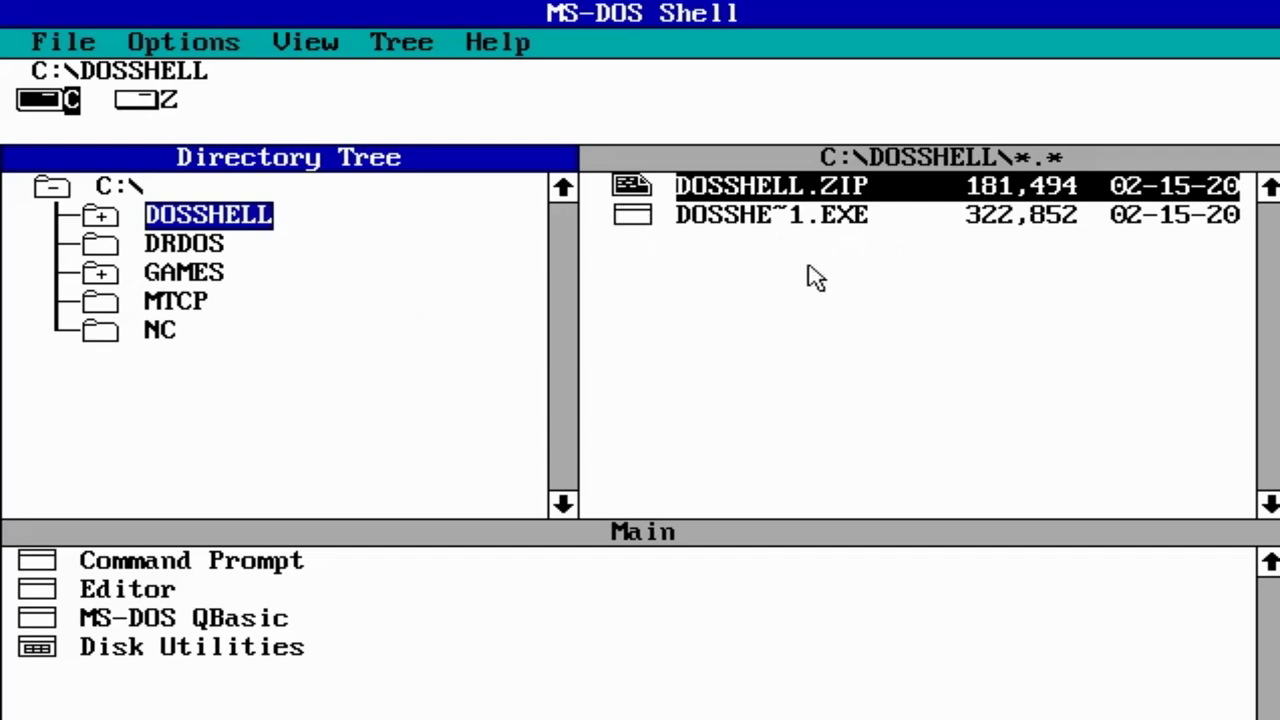
Cycle the focus through the directory tree, file list and program list, ending on the drive list.
key("Tab")
key("Tab")
key("Tab")
key("Tab")
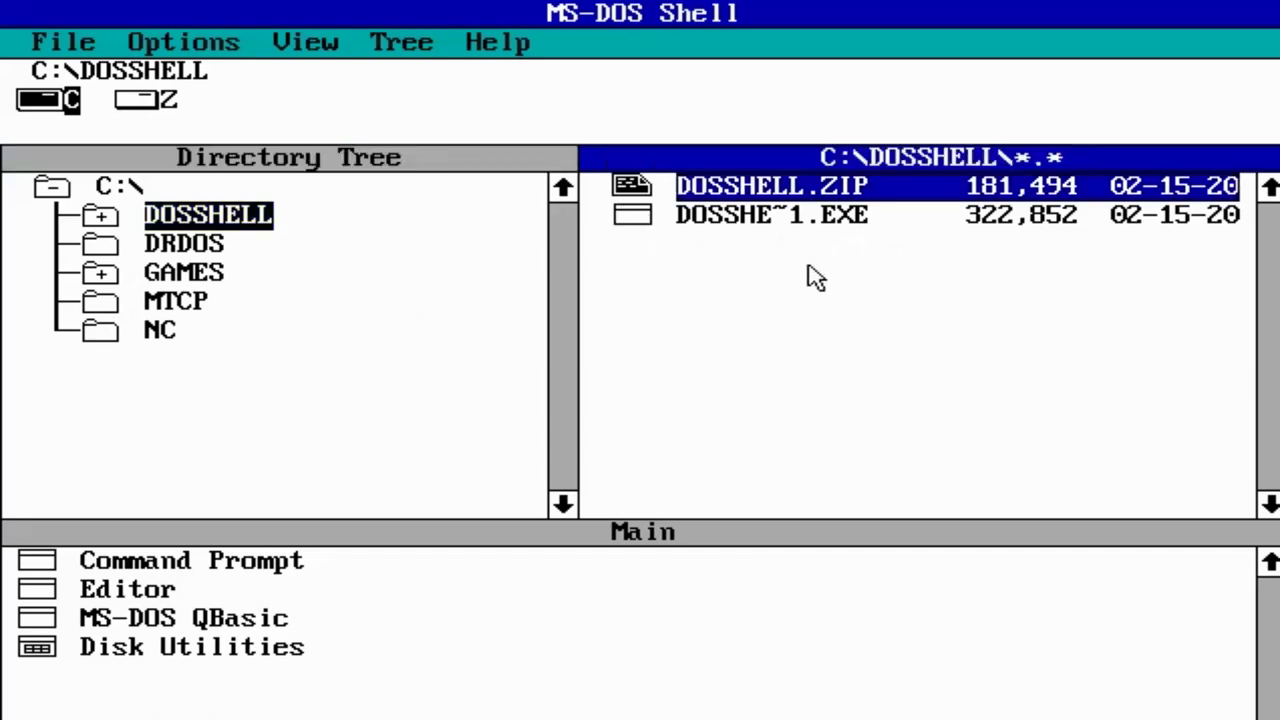
key("Tab")
key("Tab")
key("Tab")
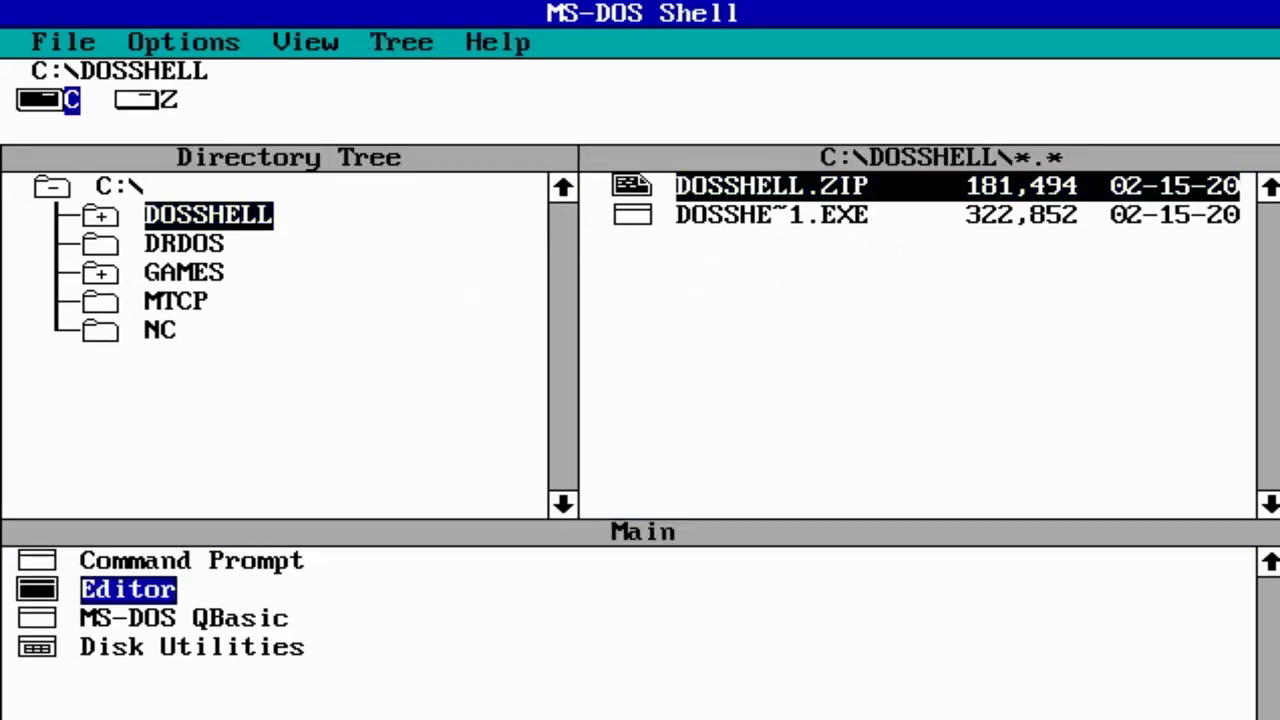
Move the highlight back and forth between drives C and Z, ending on drive C.
key("Right")
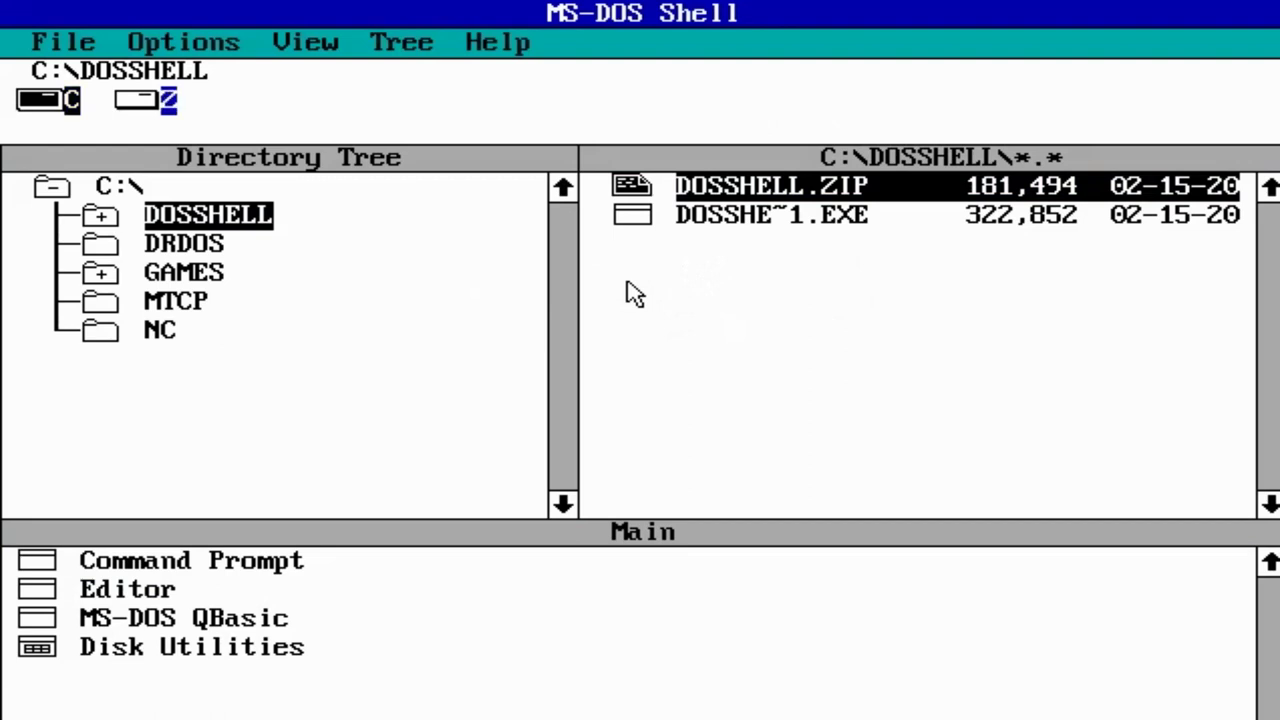
key("Left")
key("Right")
key("Left")
key("Right")
key("Left")
key("Right")
key("Left")
key("Right")
key("Left")
Browse the directory tree from C:\ down to NC to view each directory's files, ending on DOSSHELL.
key("Tab")
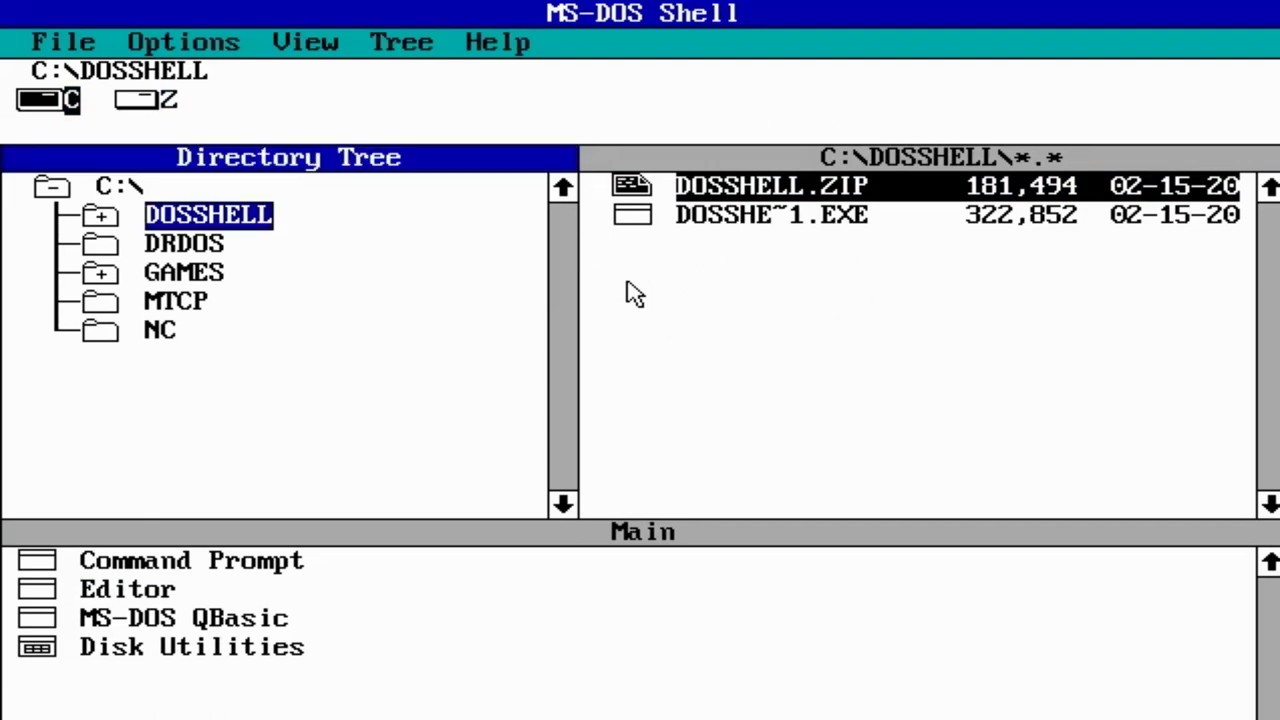
key("Up")
key("Down")
key("Down")
key("Down")
key("Down")
key("Down")
key("Up")
key("Up")
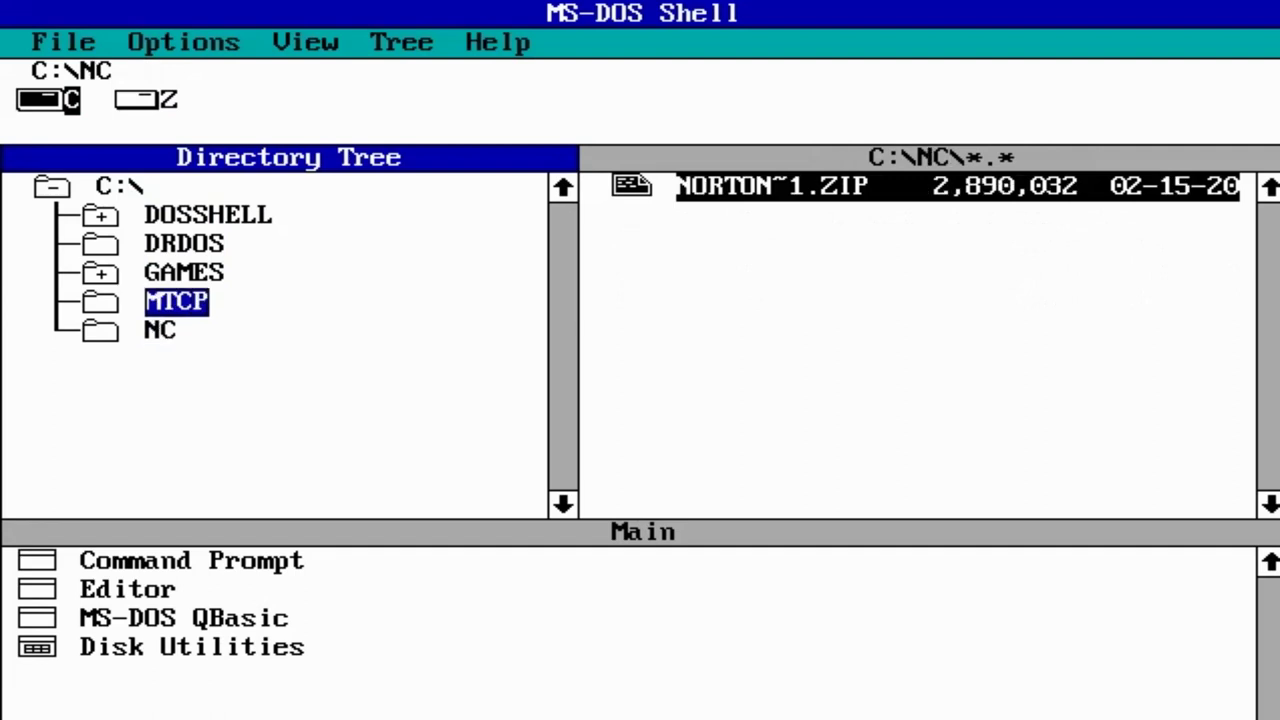
key("Up")
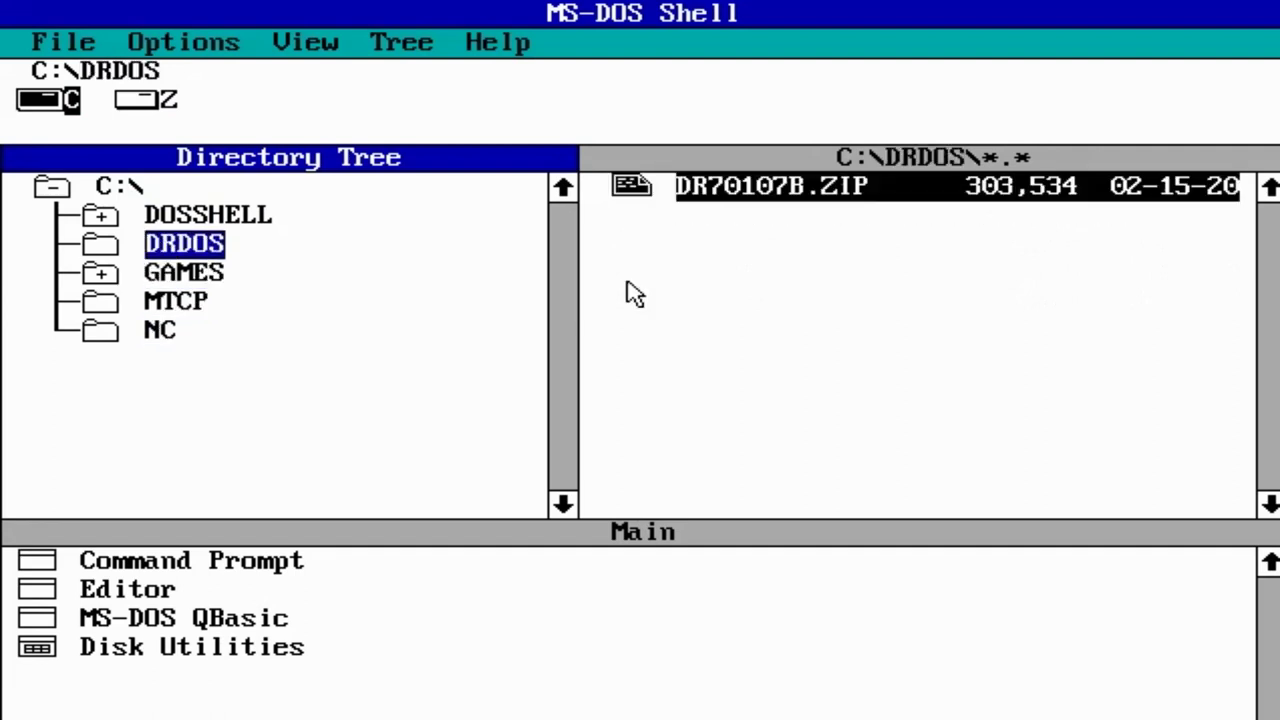
key("Up")
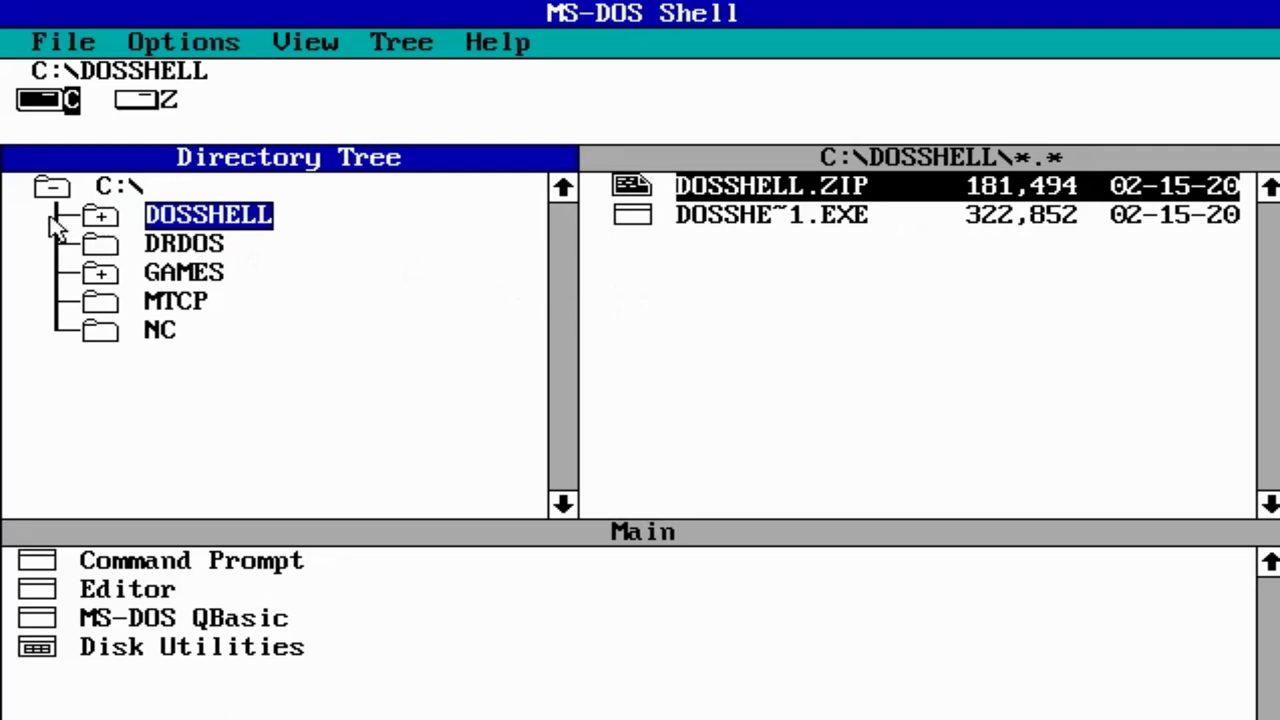
Expand the DOSSHELL, GAMES and SIERRA directories in the tree and select the LARRY1 subdirectory.
left_click(99, 219)
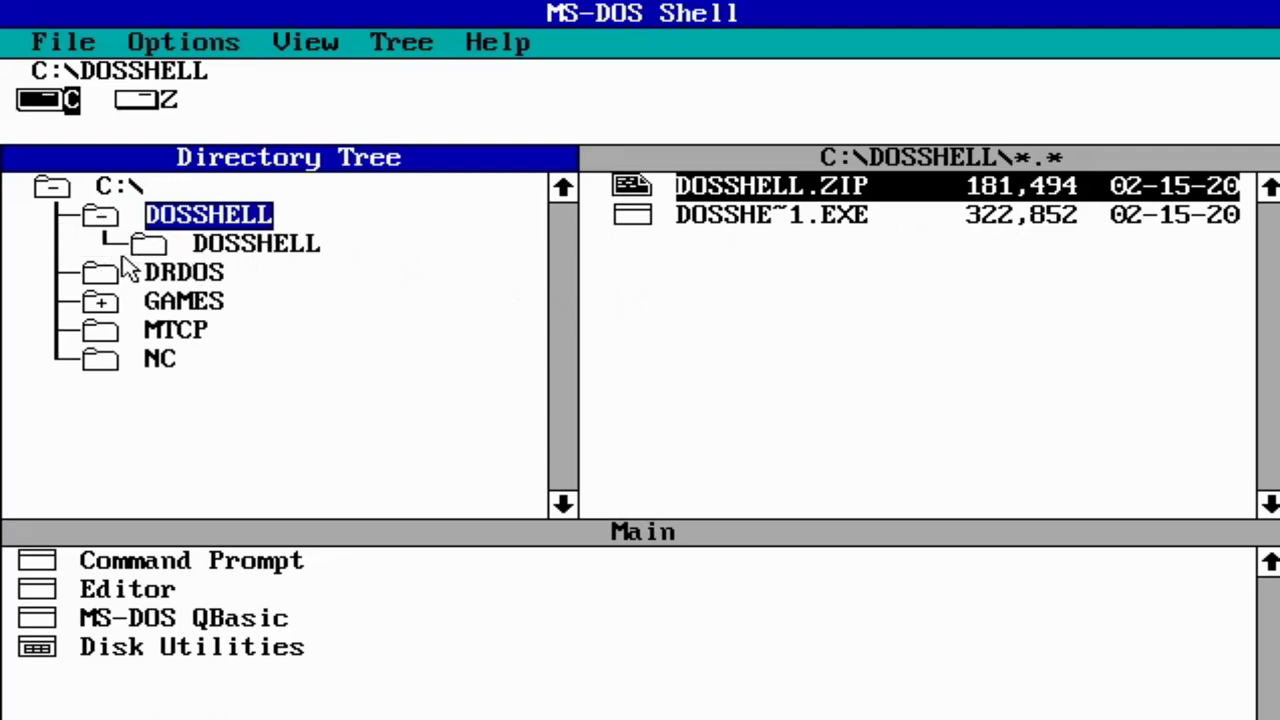
left_click(100, 301)
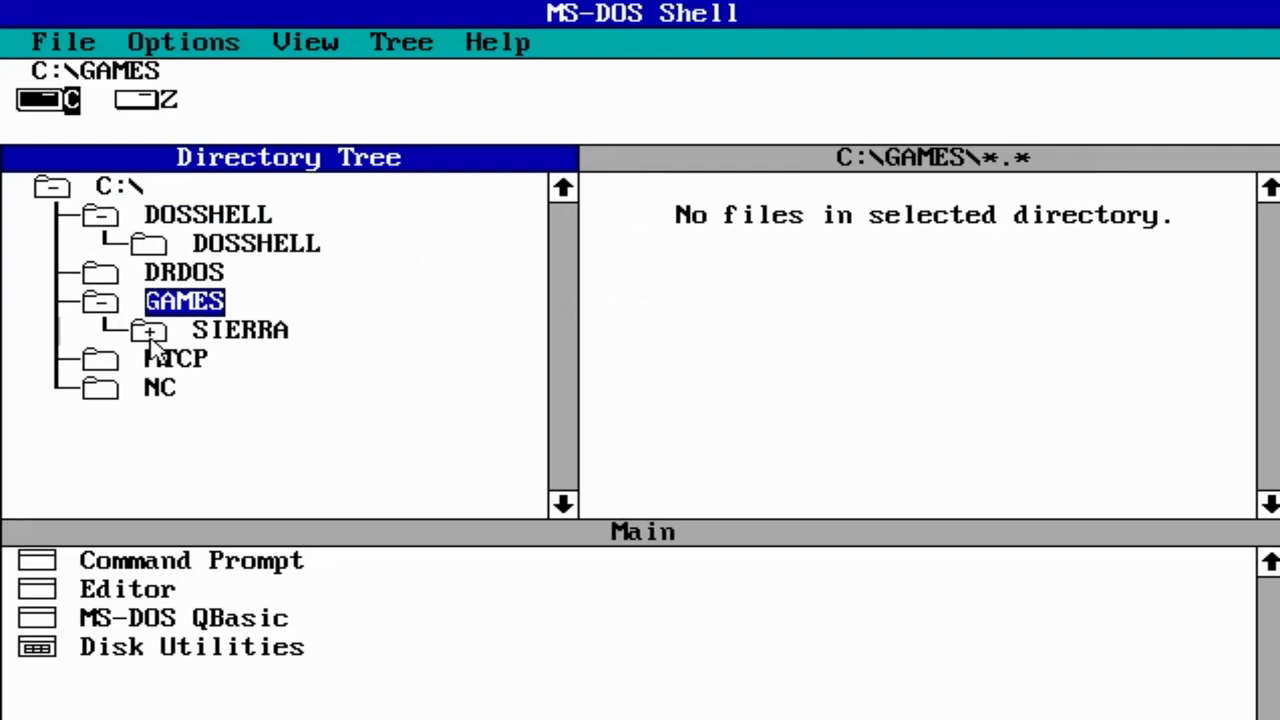
left_click(190, 330)
key("plus")
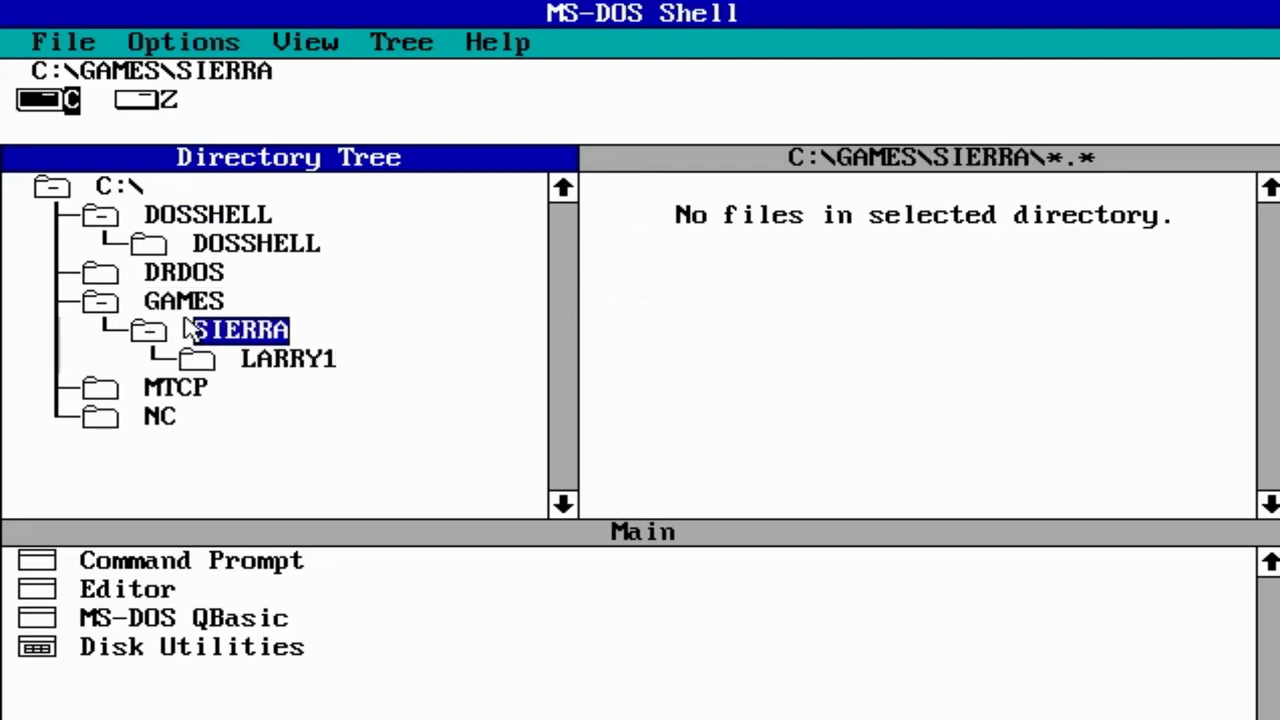
key("Down")
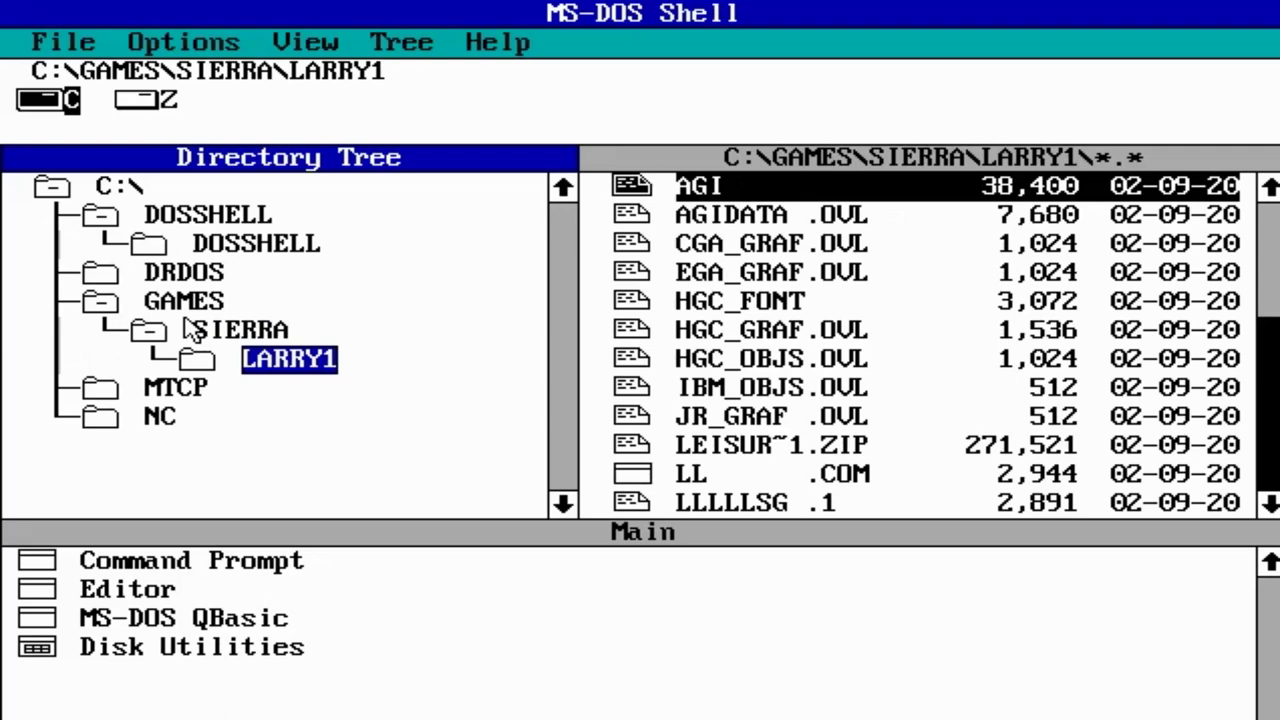
Move the focus to LARRY1's file list and step through its first files, ending on AGI.
key("Tab")
key("Down")
key("Down")
key("Up")
key("Up")
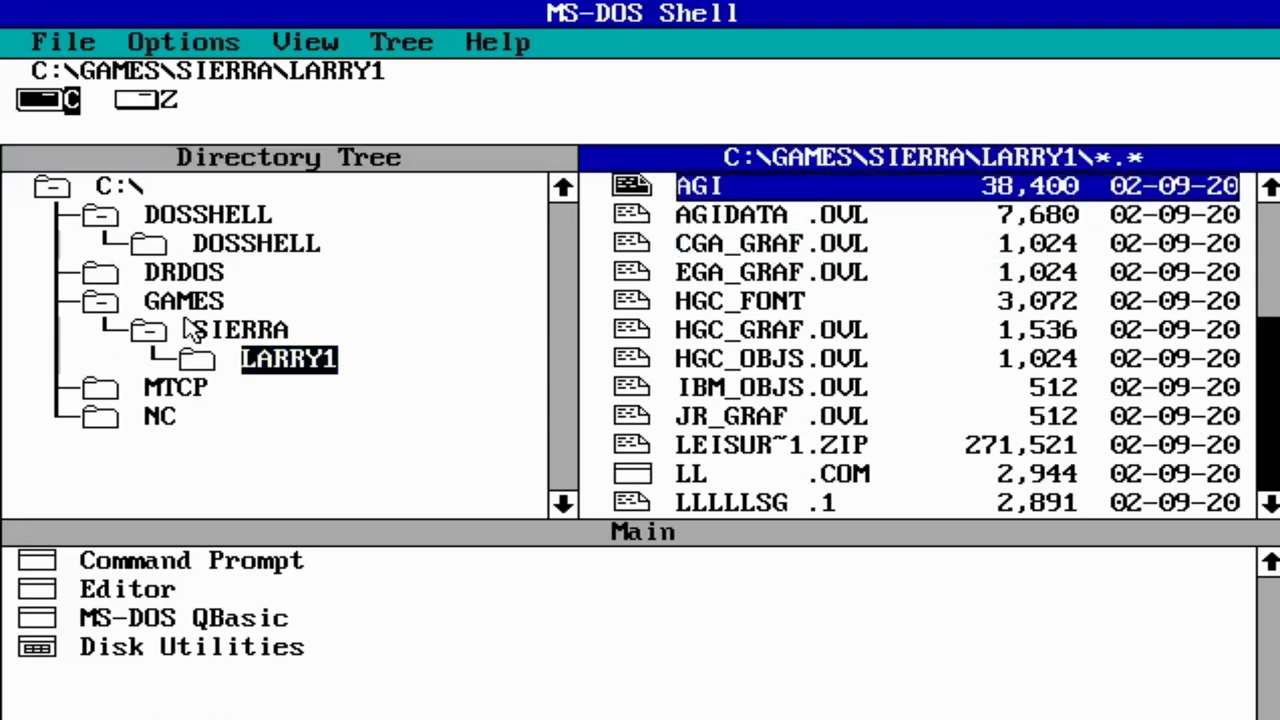
View the file association dialog for the AGI file and cancel it.
key("alt")
key("f")
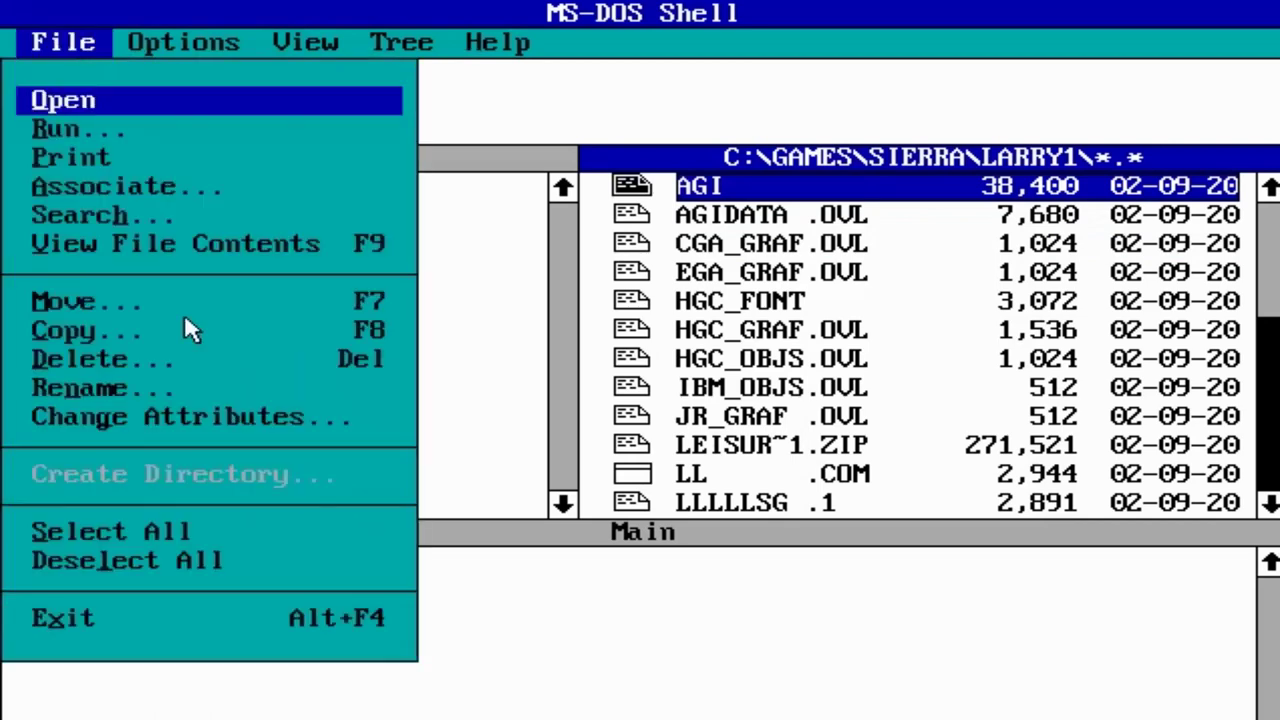
key("Down")
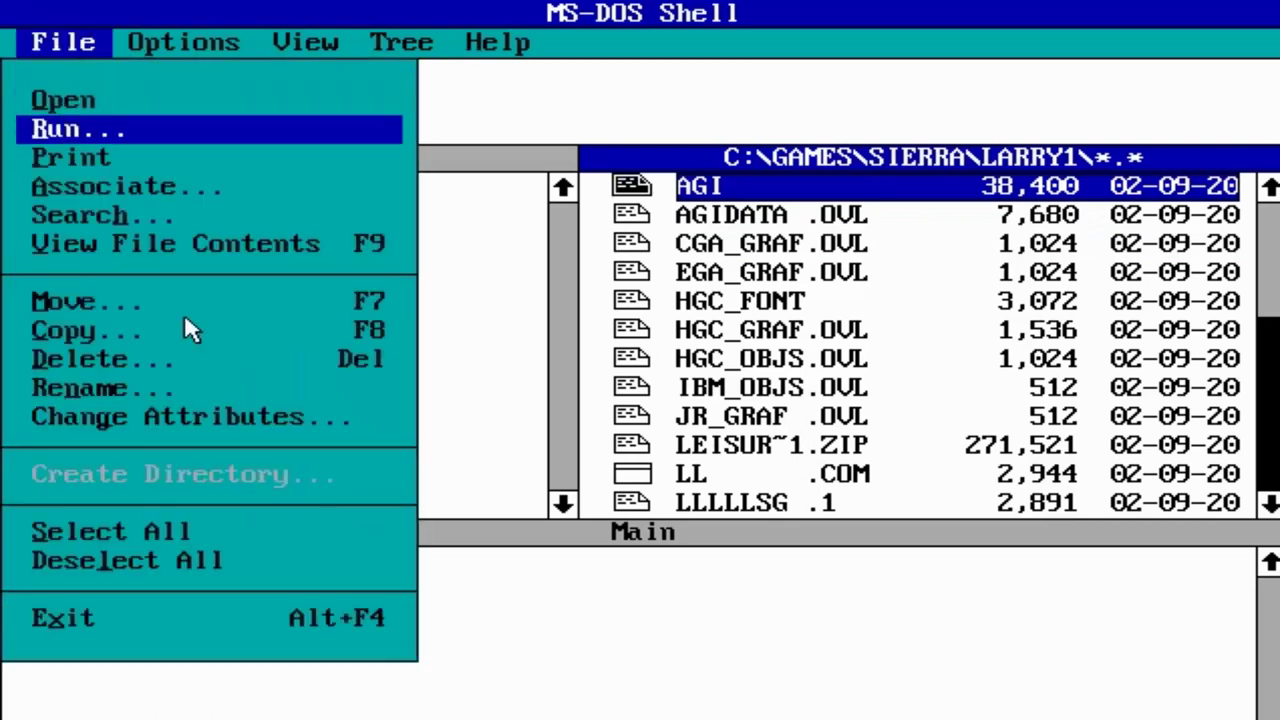
key("Down")
key("Down")
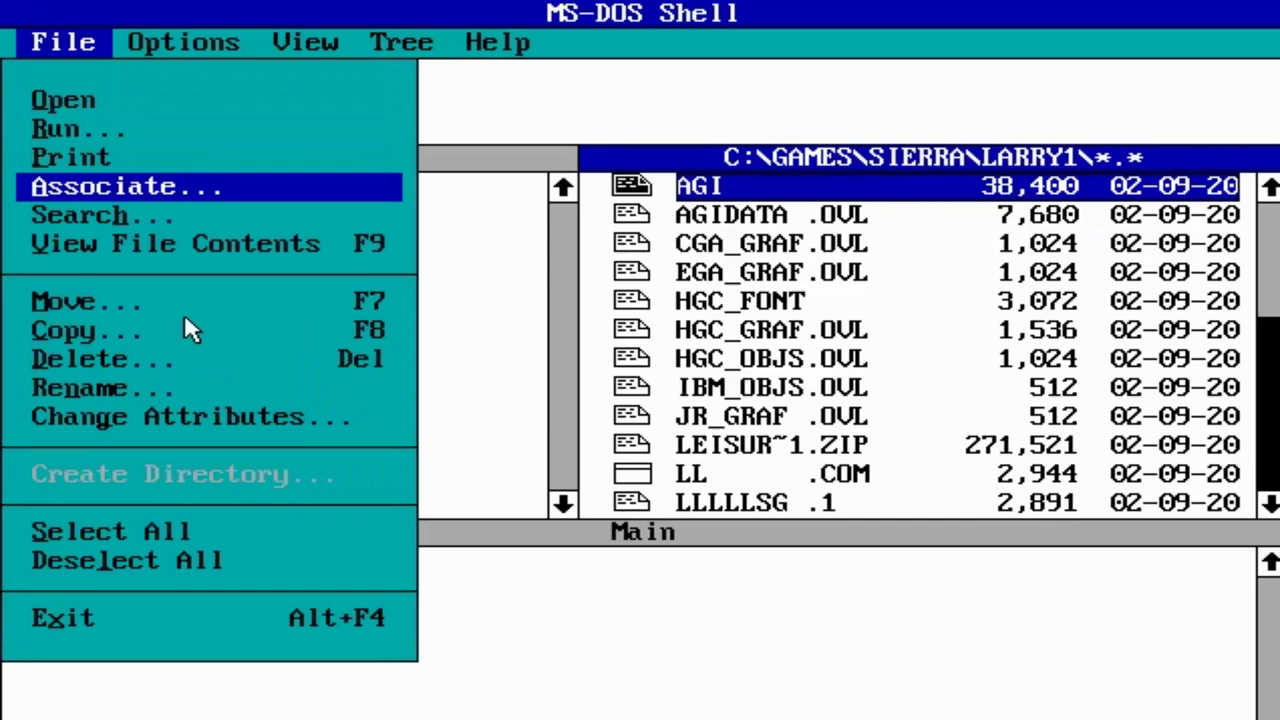
key("Up")
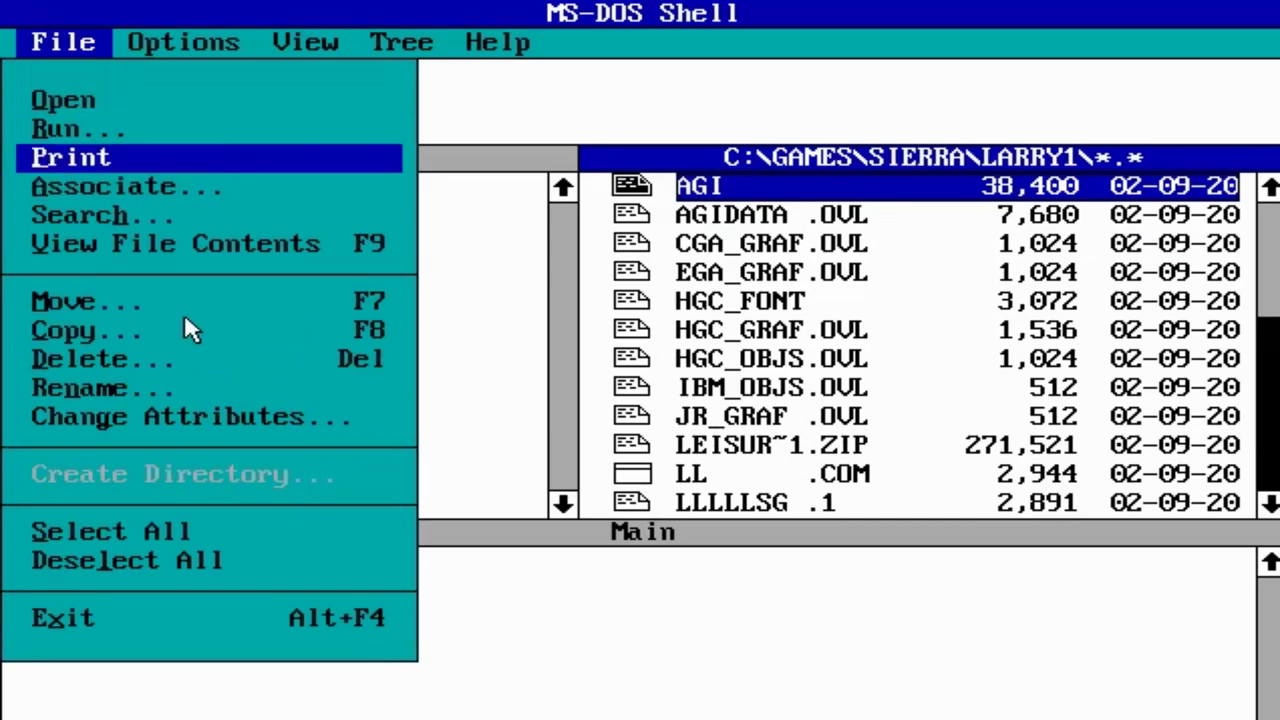
key("Down")
key("Return")
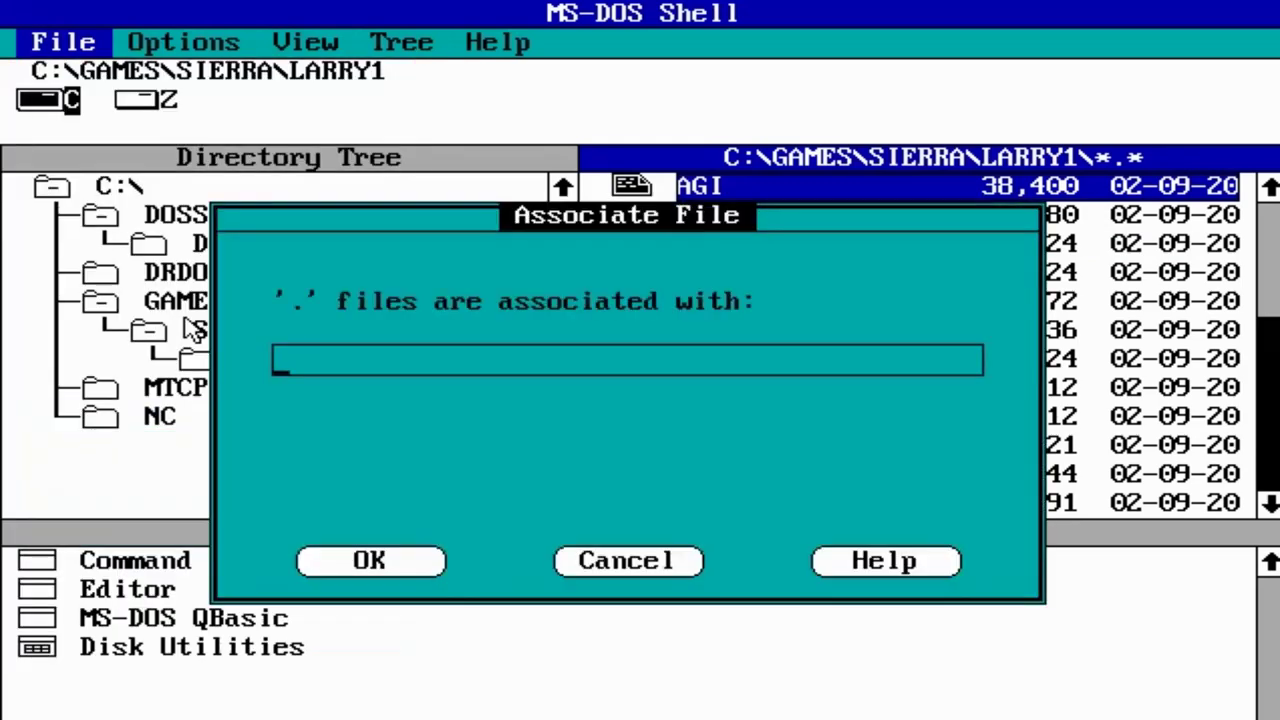
key("Tab")
key("Tab")
key("Return")
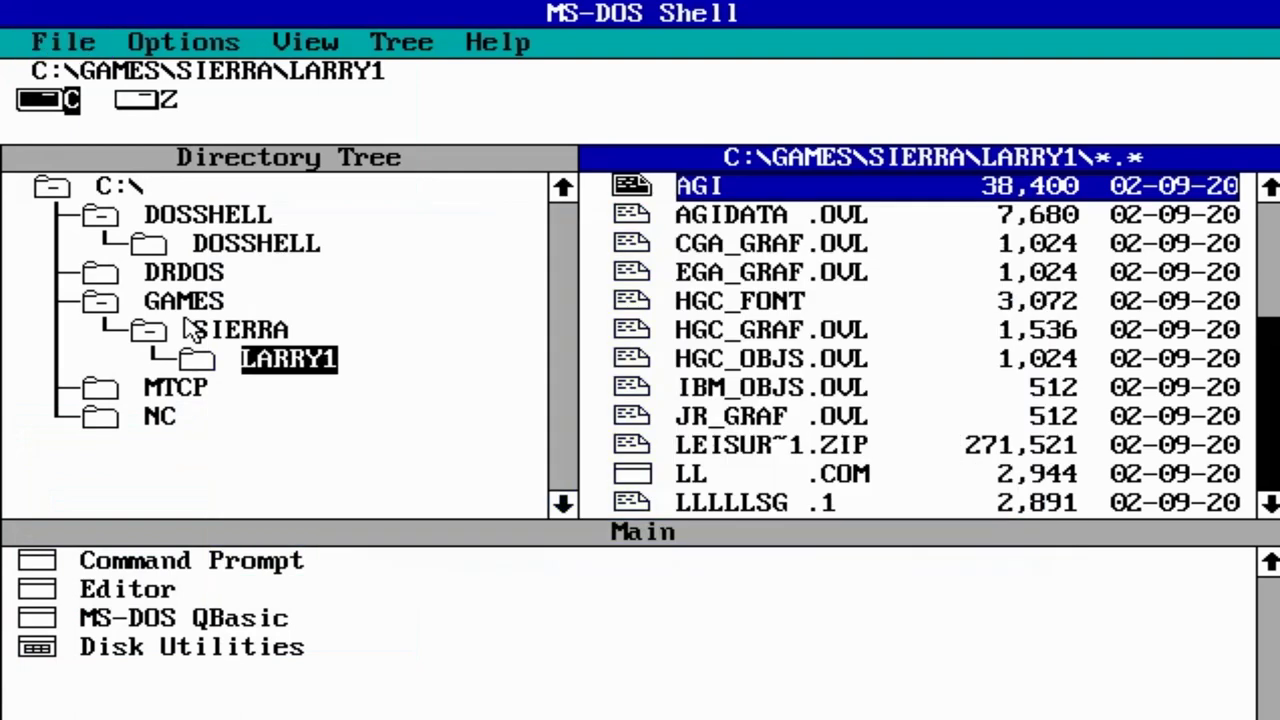
Look through the file commands for associating, searching, moving, copying, deleting and renaming.
key("alt")
key("Return")
key("Down")
key("Down")
key("Down")
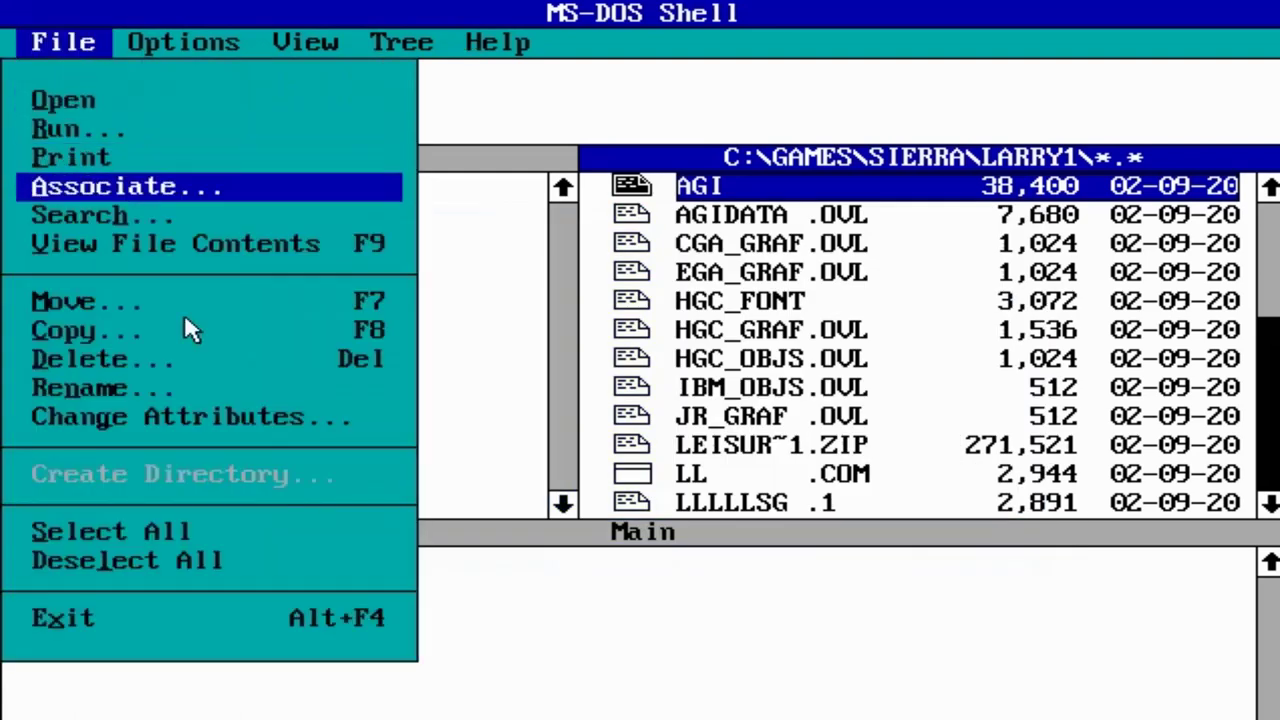
key("Down")
key("Down")
key("Down")
key("Down")
key("Up")
key("Down")
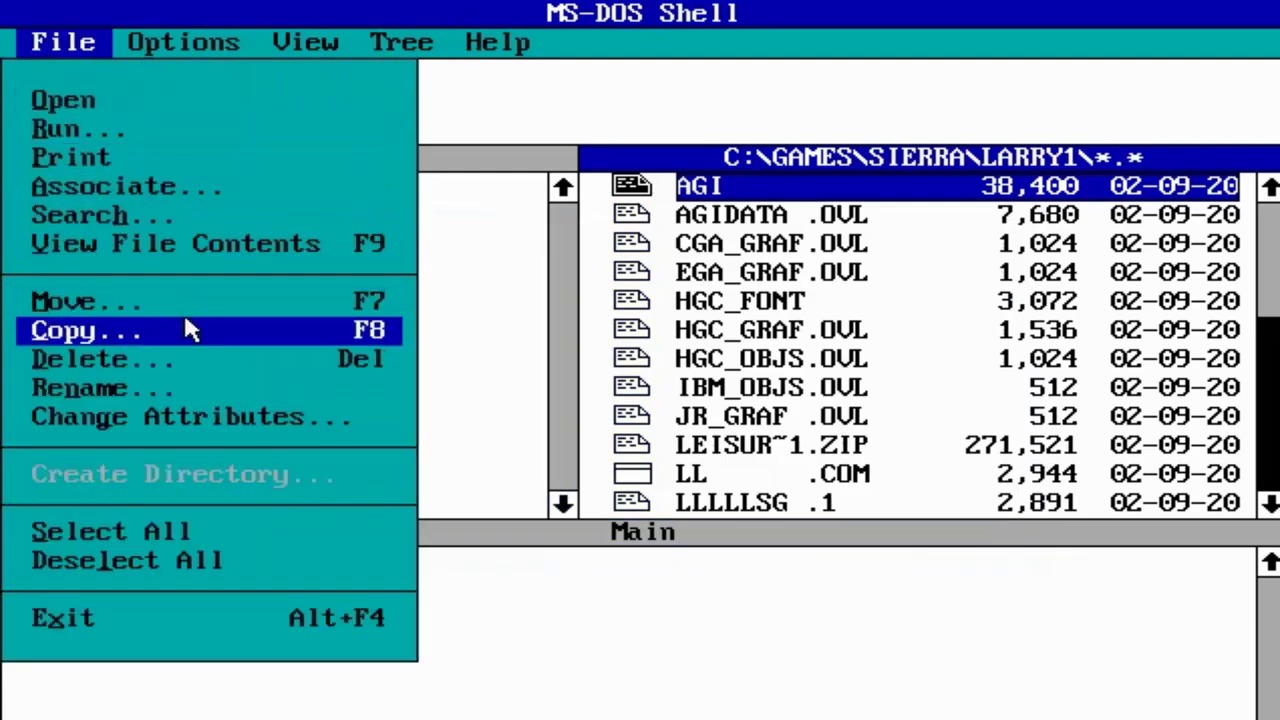
key("Up")
key("Down")
key("Down")
key("Down")
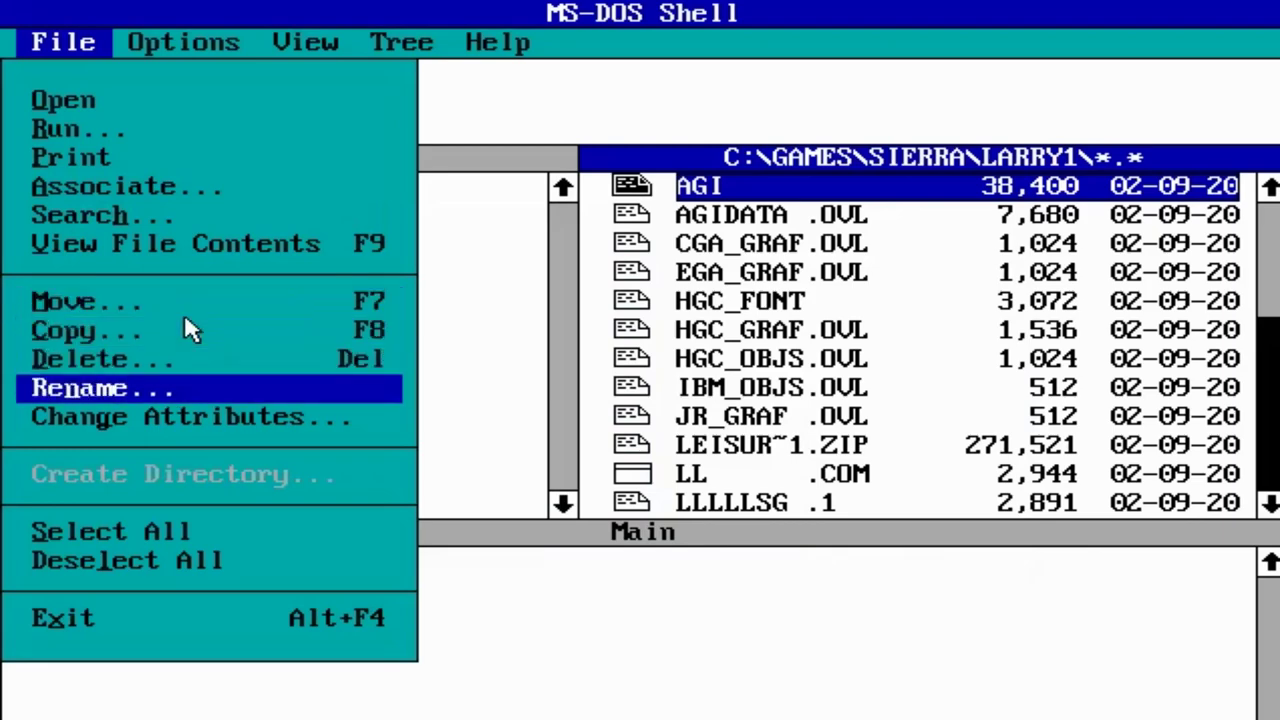
View the attributes that can be set for the AGI file and cancel the dialog.
key("Down")
key("Return")
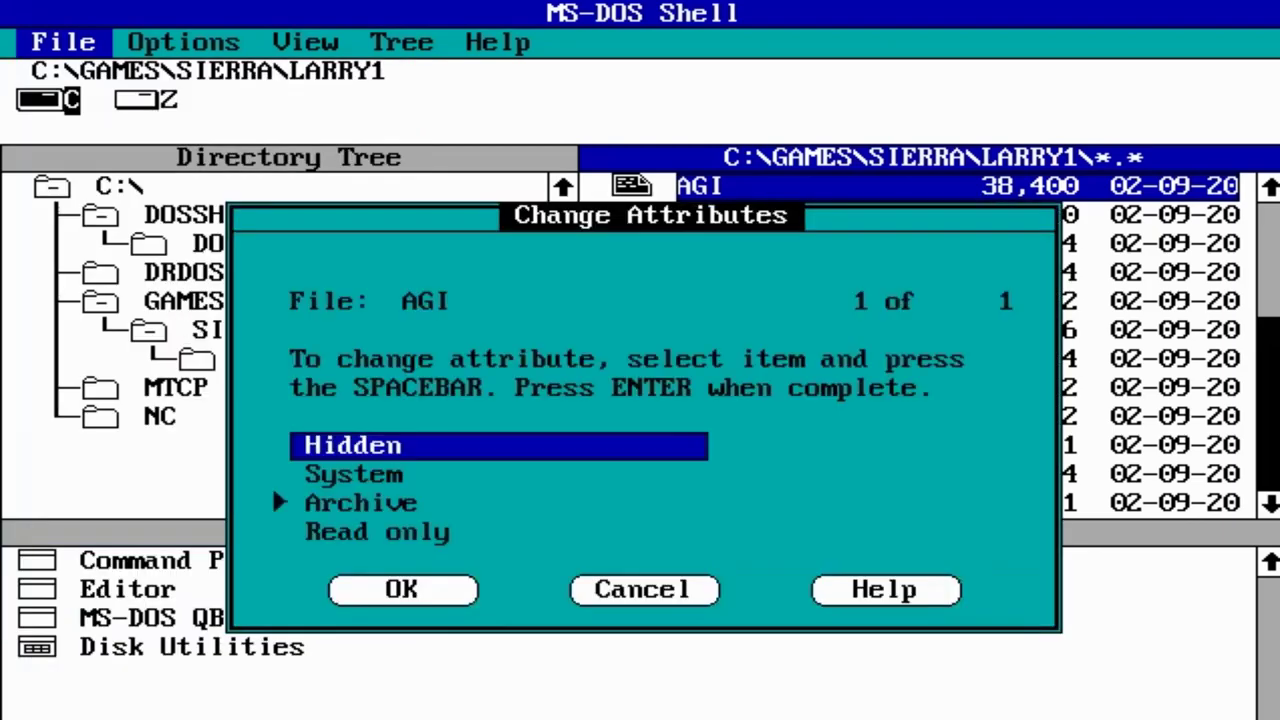
key("Down")
key("Down")
key("Down")
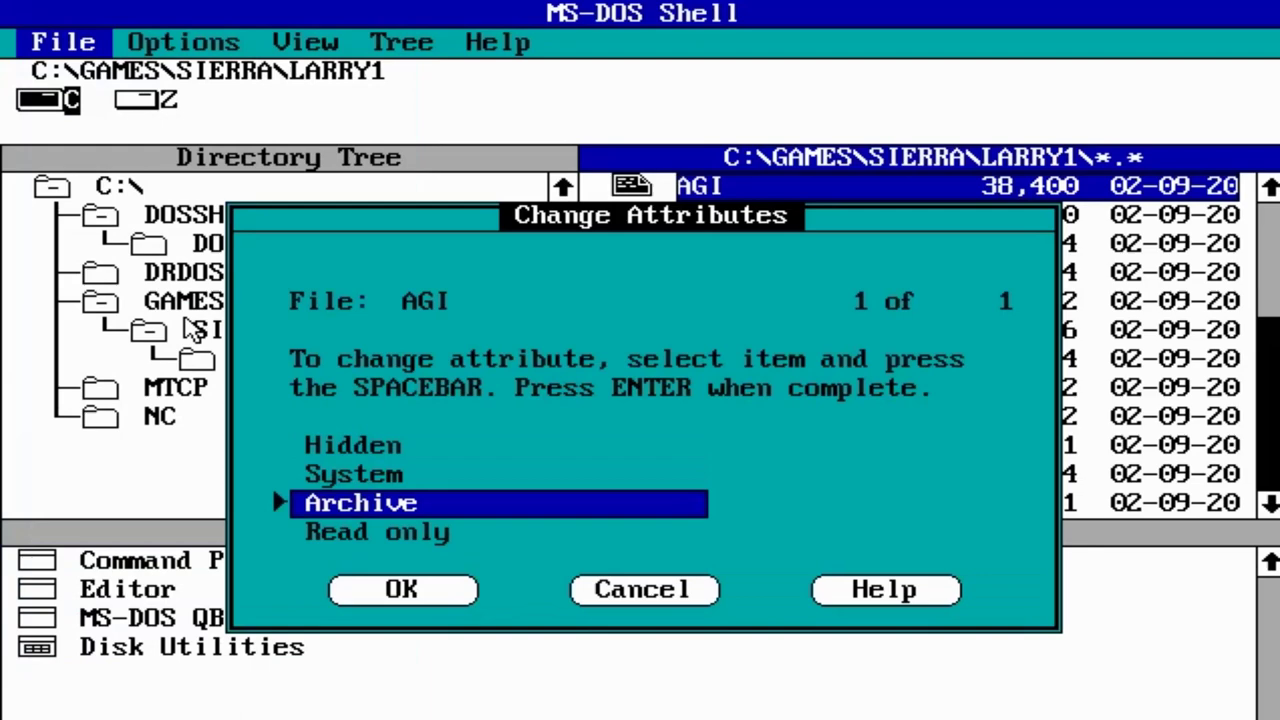
key("Tab")
key("Tab")
key("Return")
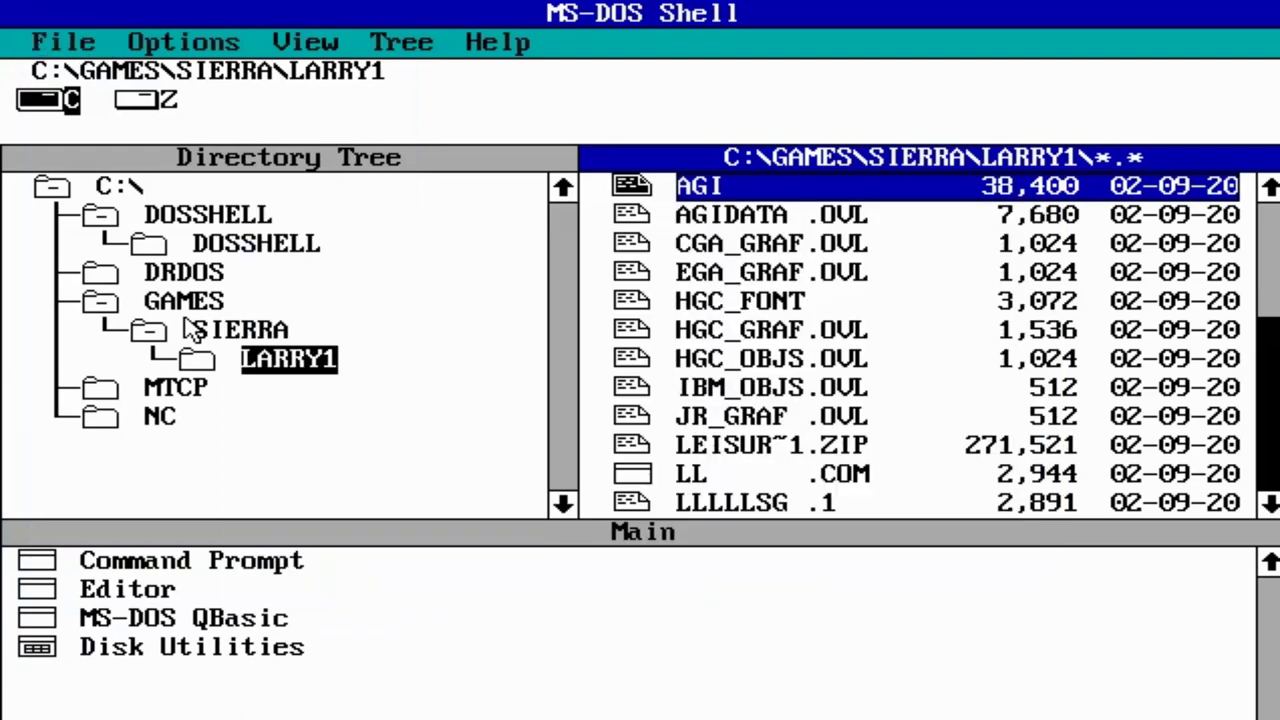
Review the file commands down to Select All and Deselect All without running any of them.
key("alt")
key("Return")
key("Down")
key("Down")
key("Down")
key("Down")
key("Down")
key("Down")
key("Down")
key("Down")
key("Down")
key("Down")
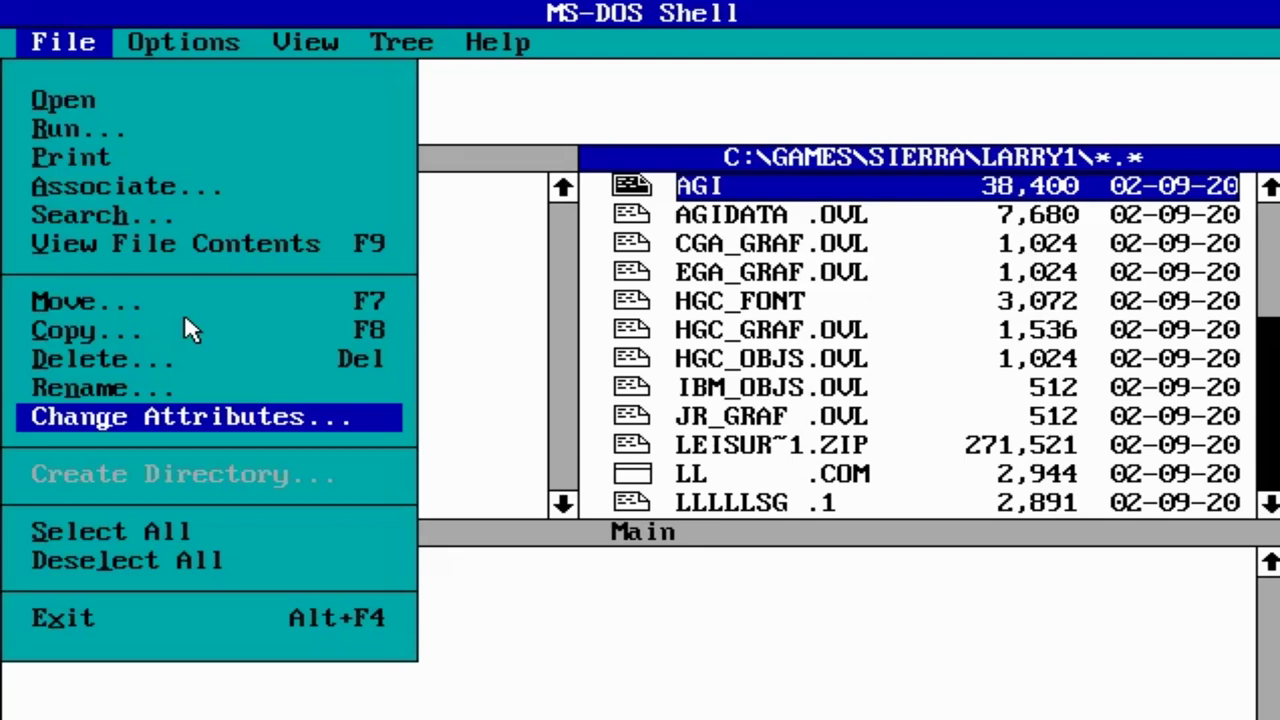
key("Down")
key("Down")
key("Down")
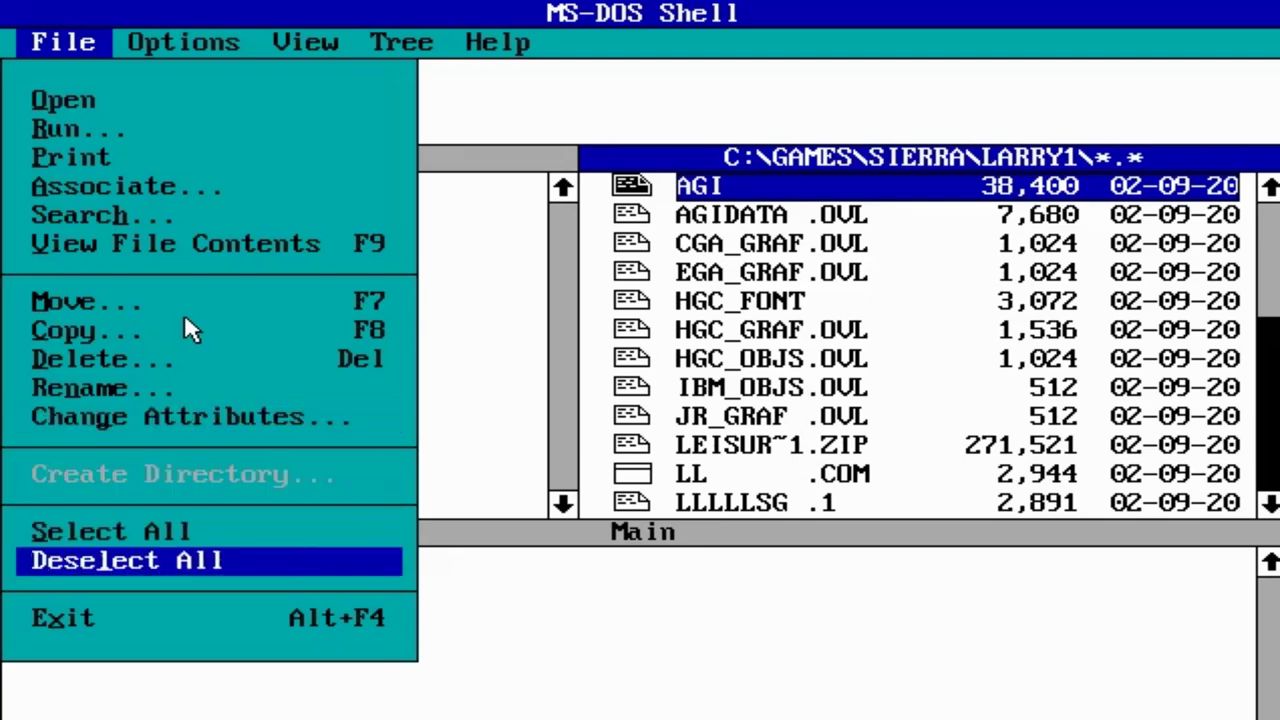
key("Up")
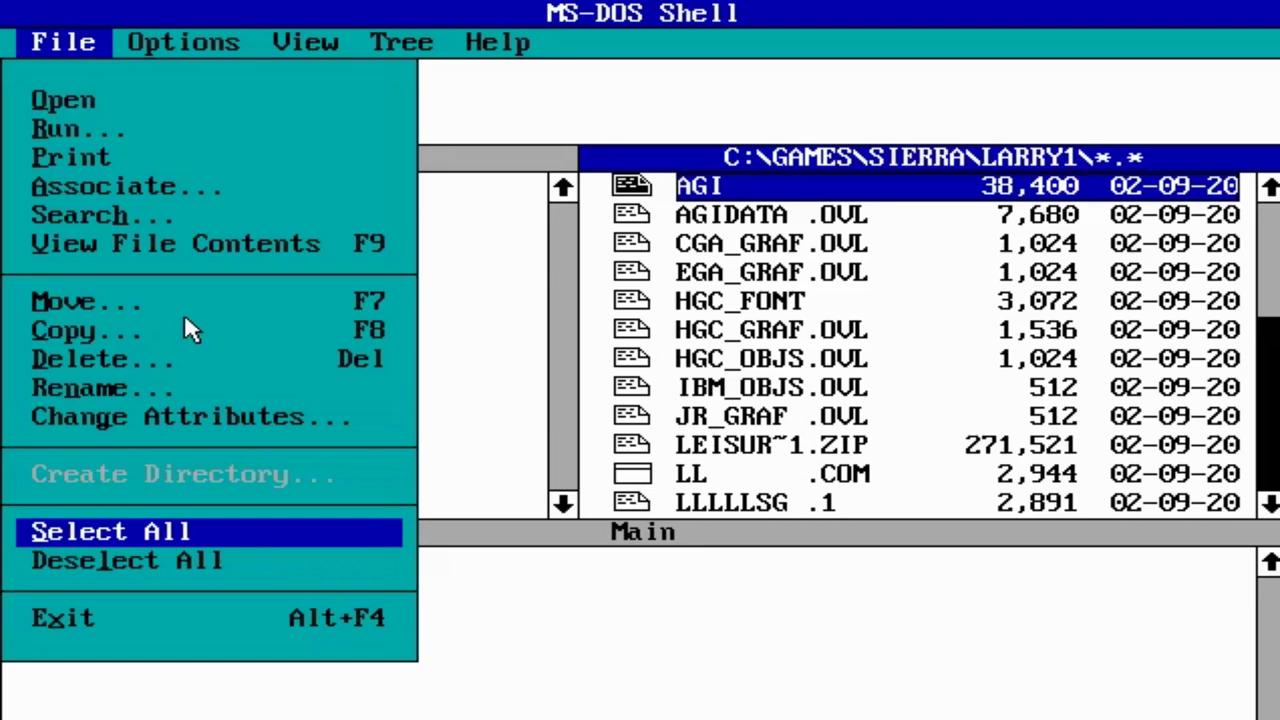
key("Escape")
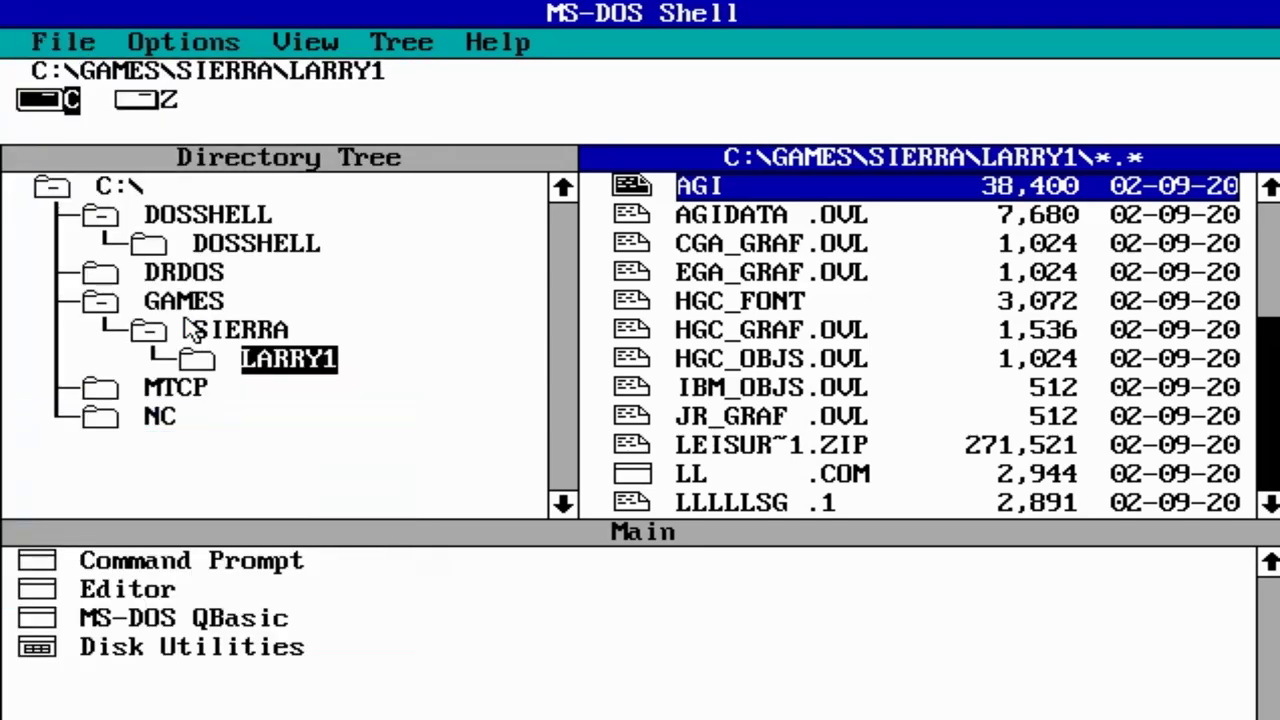
Select all files in the LARRY1 directory and clear the selection again.
key("alt")
key("f")
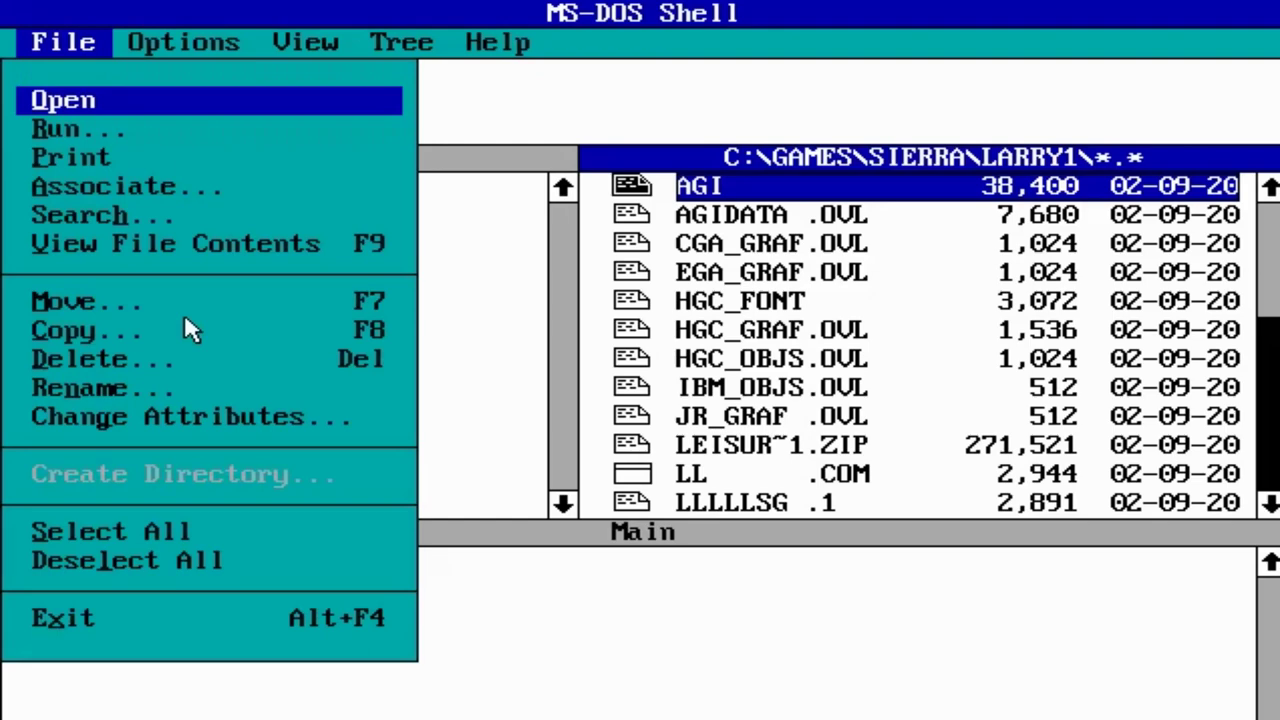
key("Down")
key("Down")
key("Down")
key("Down")
key("s")
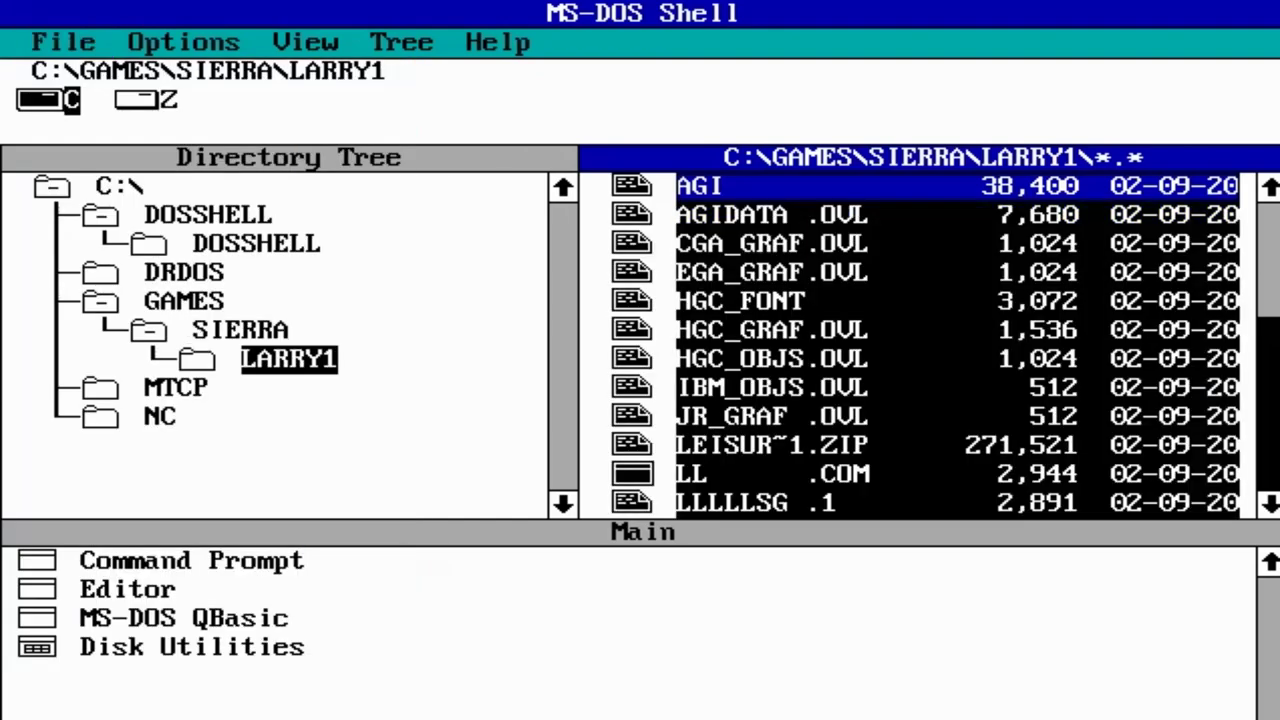
key("ctrl+backslash")
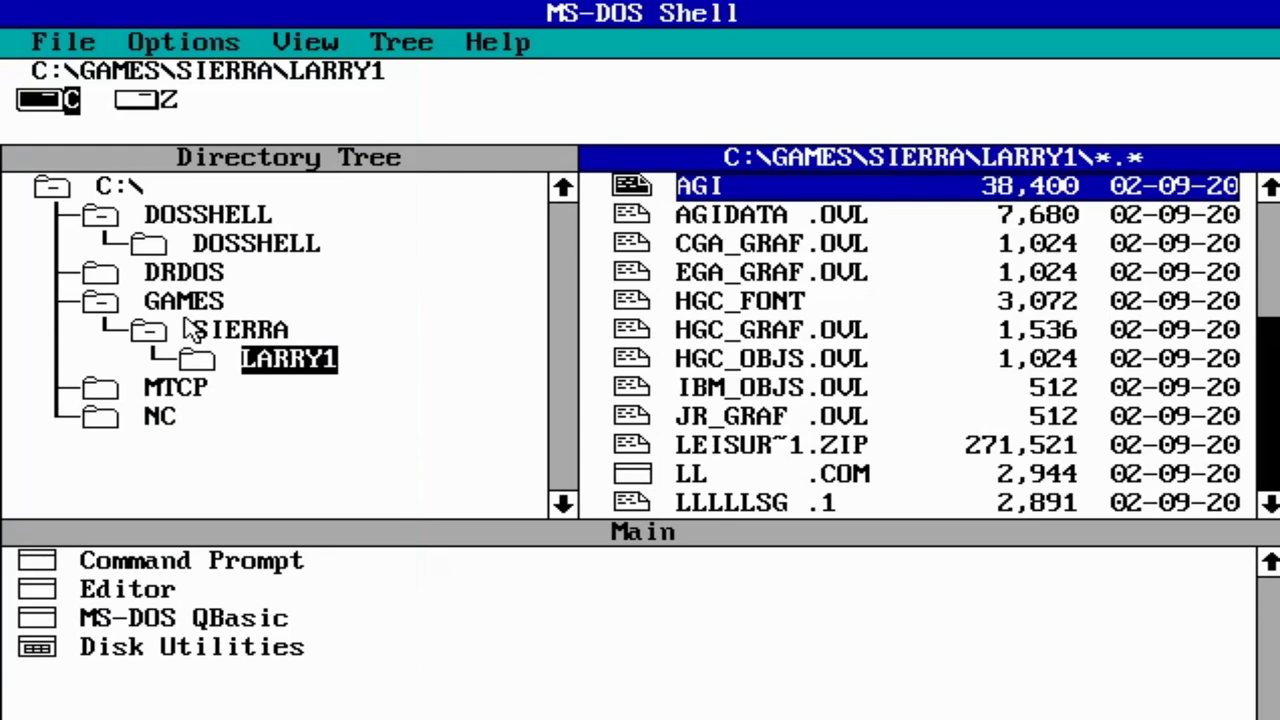
Return the focus to the directory tree, browse to NC and back up, and select the SIERRA directory.
key("Tab")
key("Tab")
key("Tab")
key("Down")
key("Down")
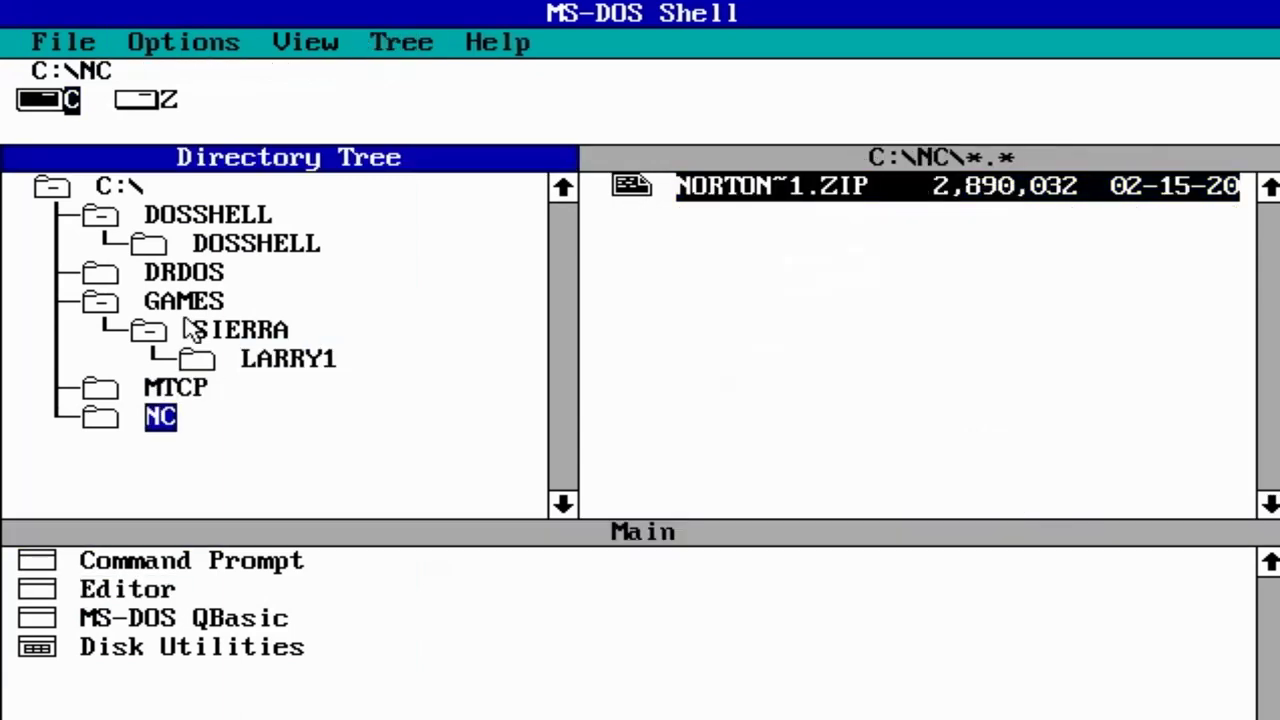
key("Up")
key("Up")
key("Up")
key("Up")
key("Down")
Create a new subdirectory named lsl1 inside C:\GAMES\SIERRA.
key("alt")
key("f")
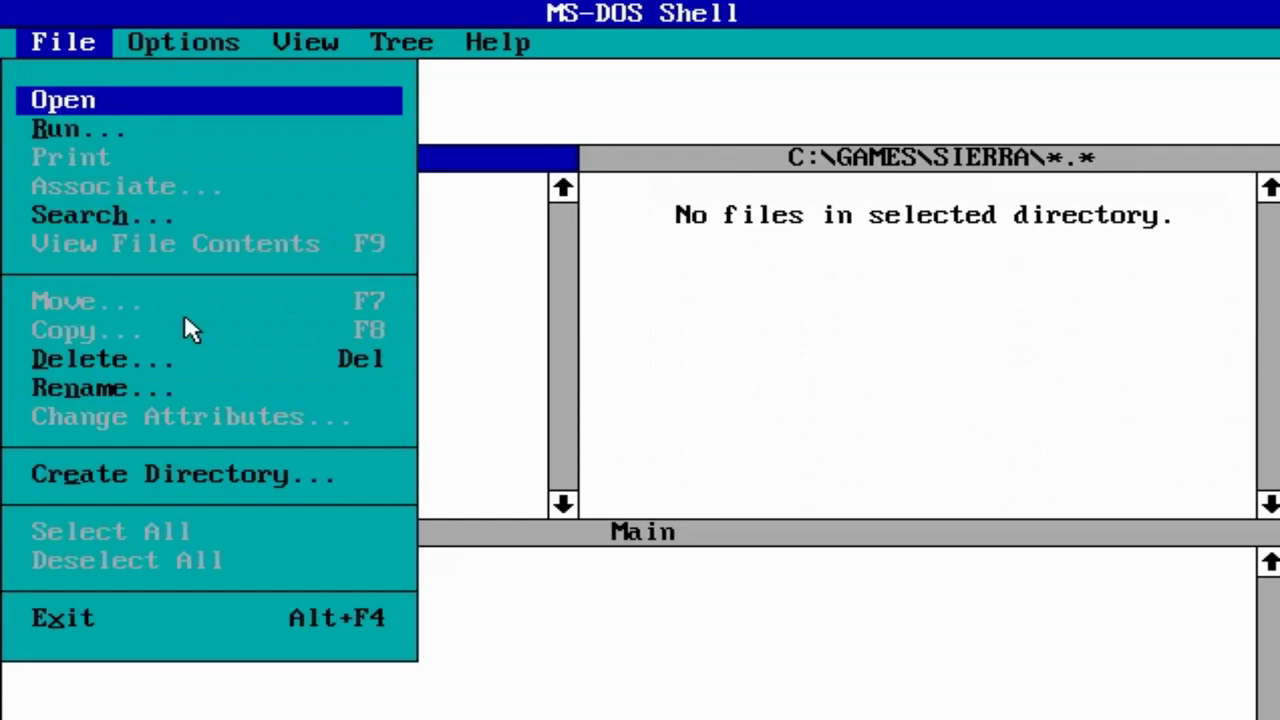
key("Down")
key("Down")
key("Down")
key("Down")
key("Down")
key("Down")
key("Down")
key("Escape")
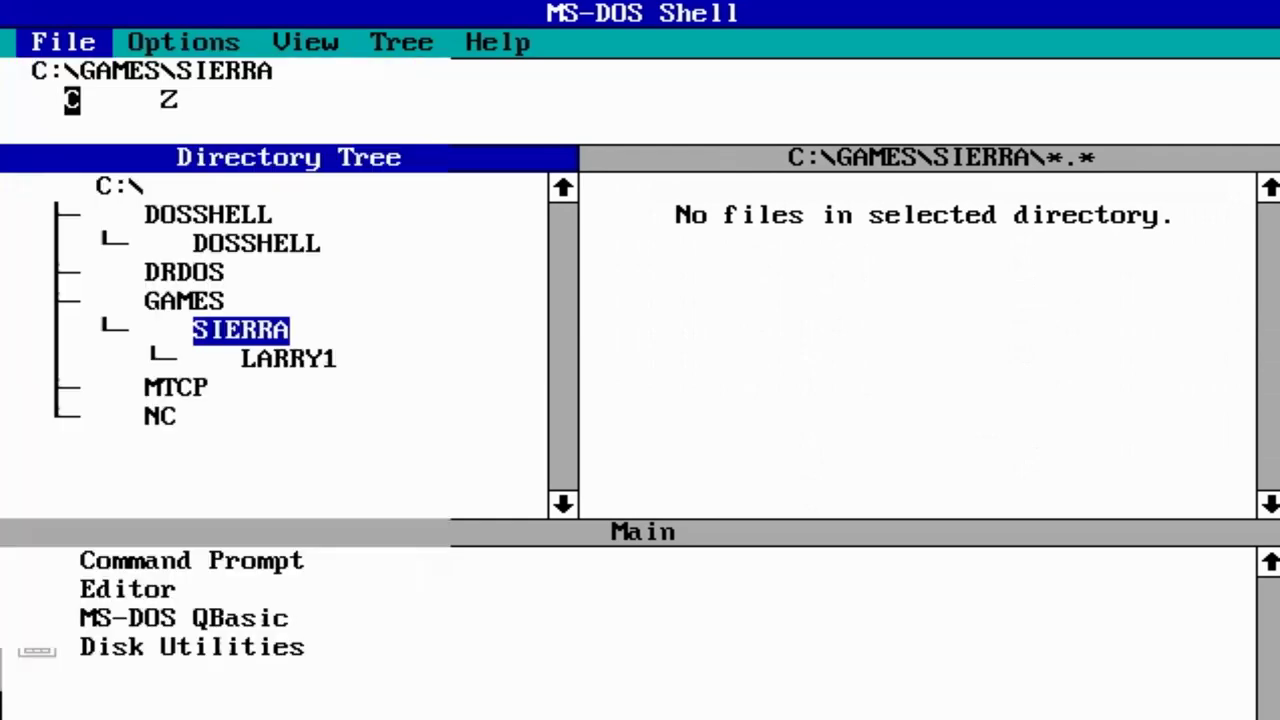
type("lsl1")
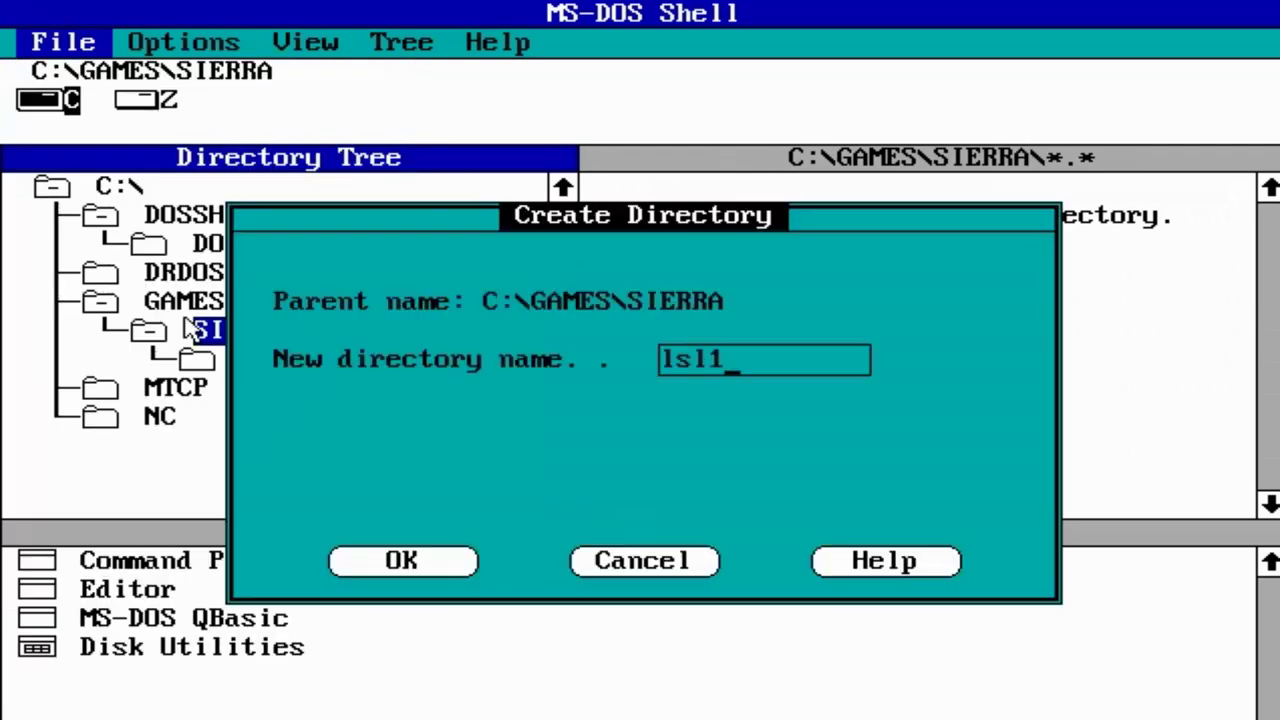
key("Return")
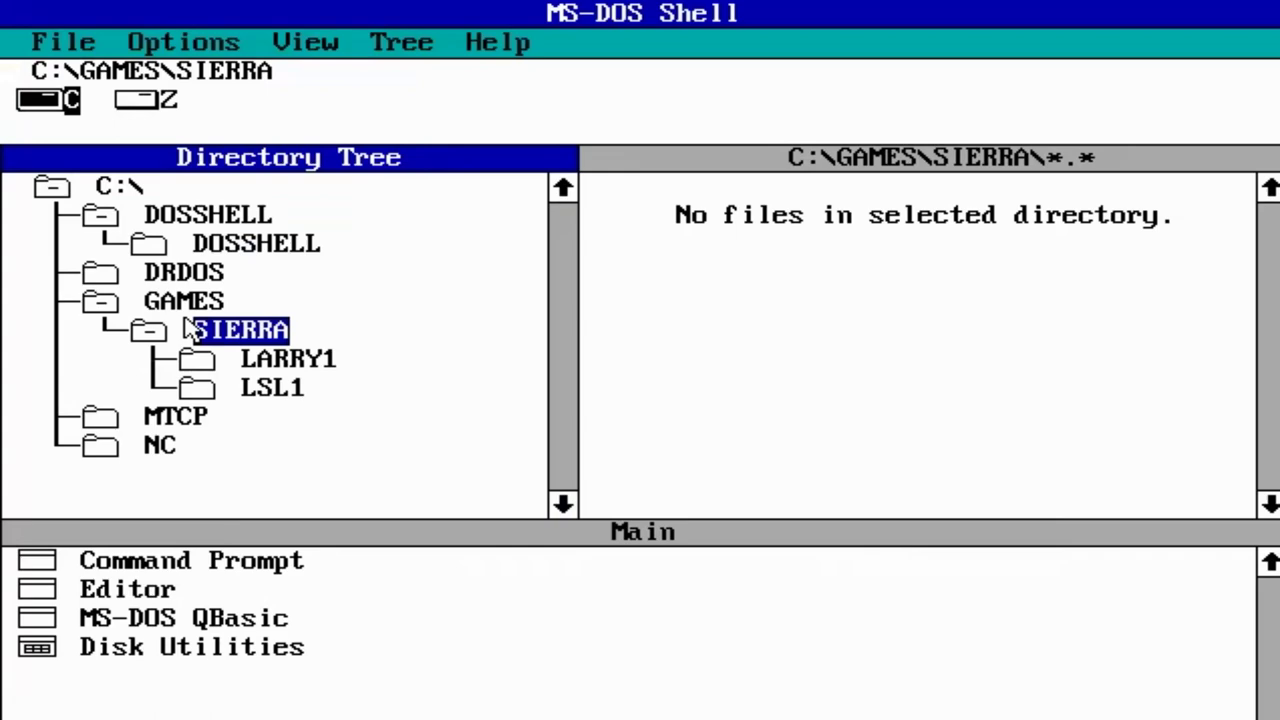
Select the LARRY1 directory in the tree and select all of its files.
key("Down")
key("Down")
key("Up")
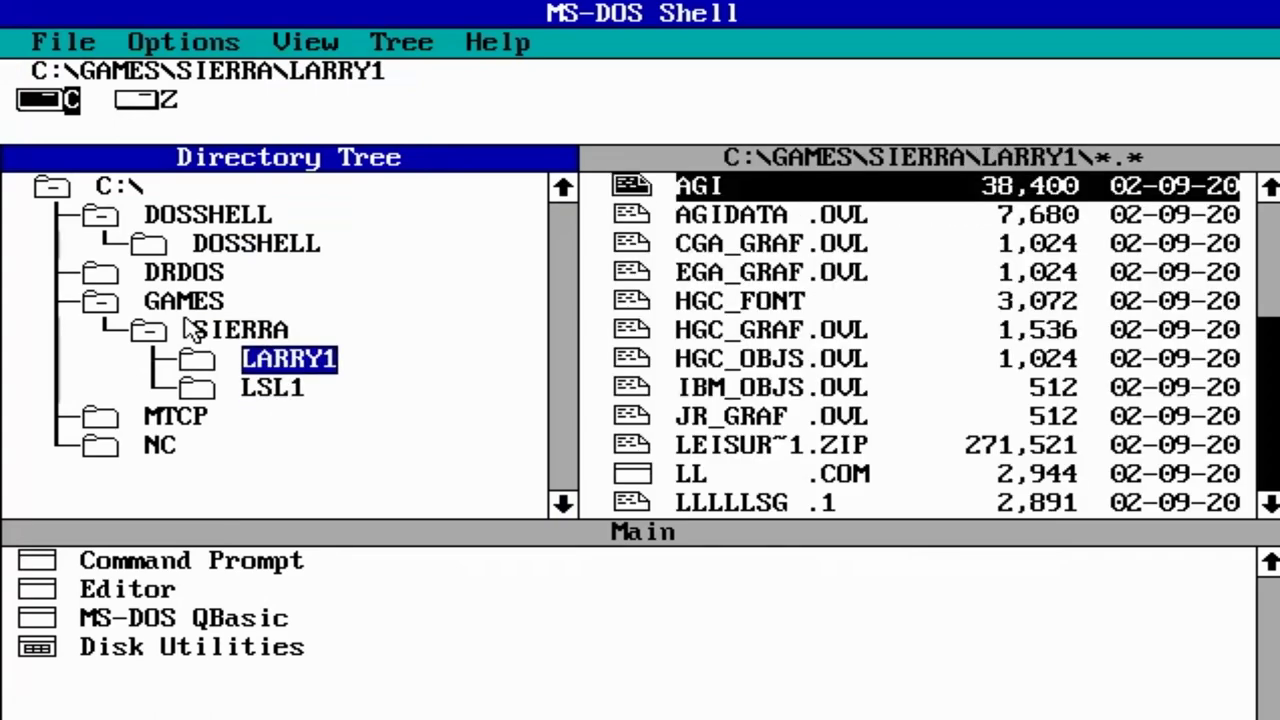
key("Down")
key("Up")
key("Tab")
key("alt")
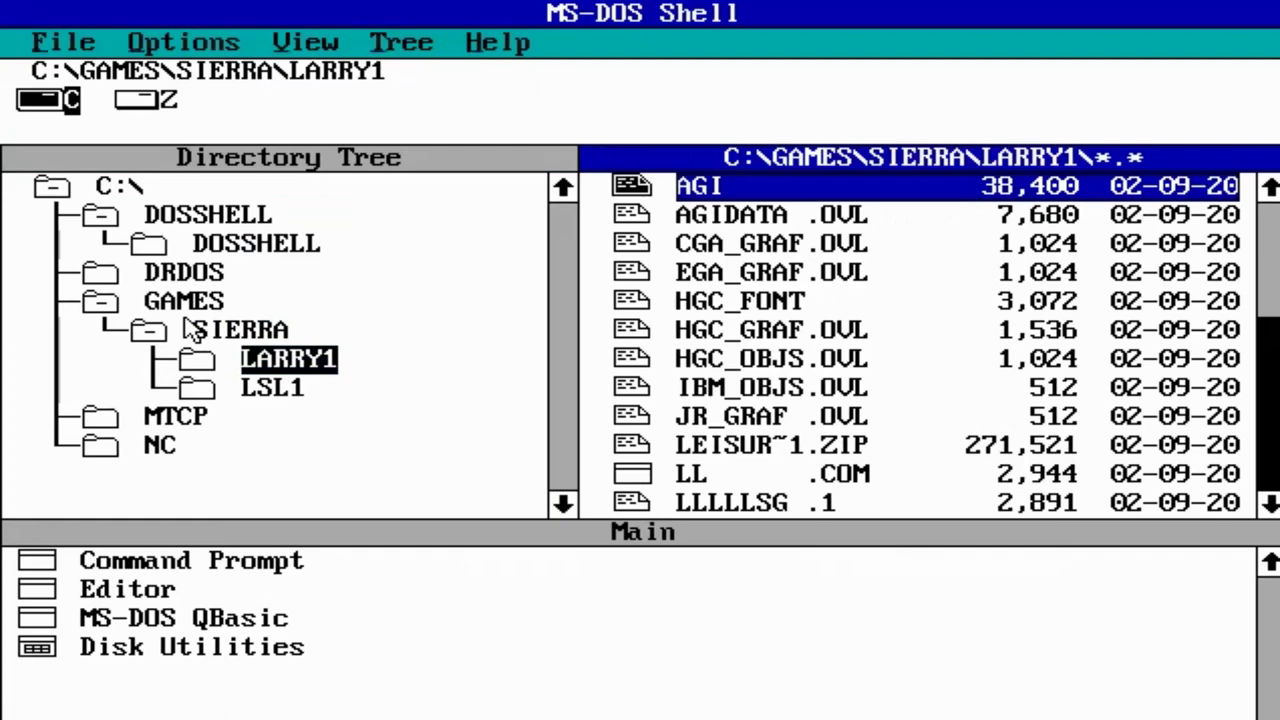
key("f")
key("s")
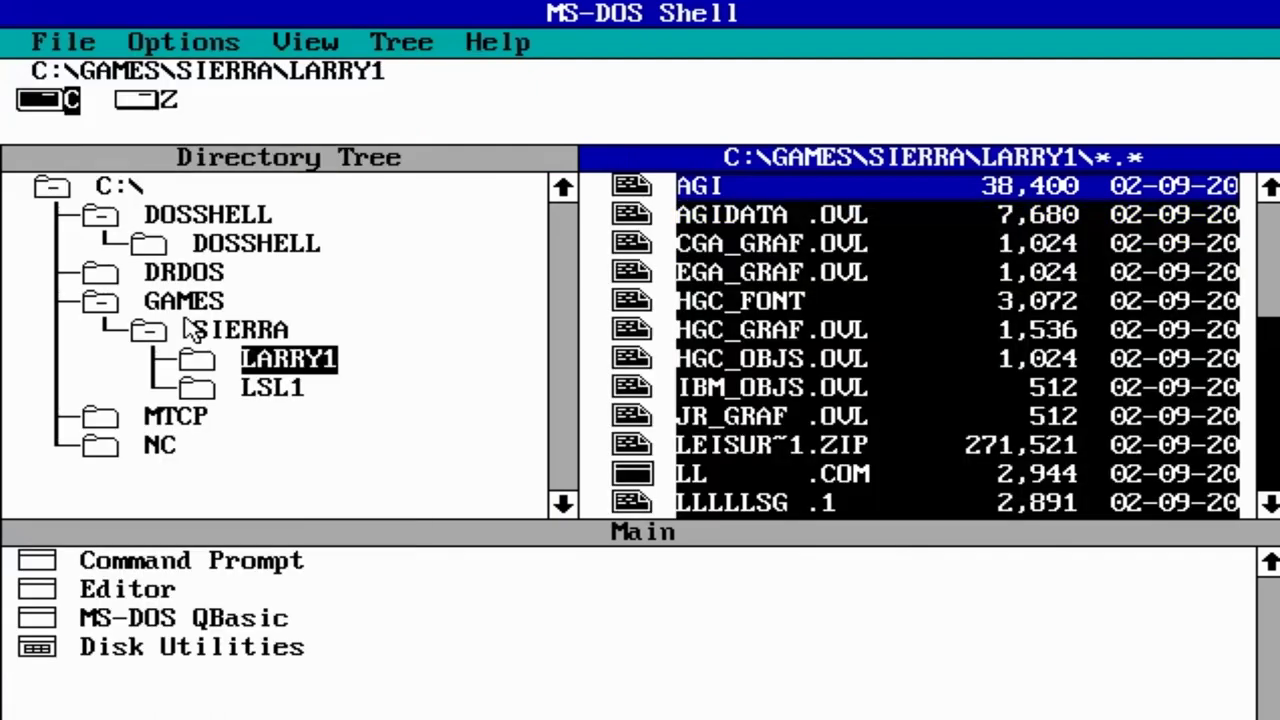
Move all selected LARRY1 files to the C:\GAMES\SIERRA\LSL1 directory.
key("alt+f")
key("Down")
key("Down")
key("Down")
key("Down")
key("Down")
key("Down")
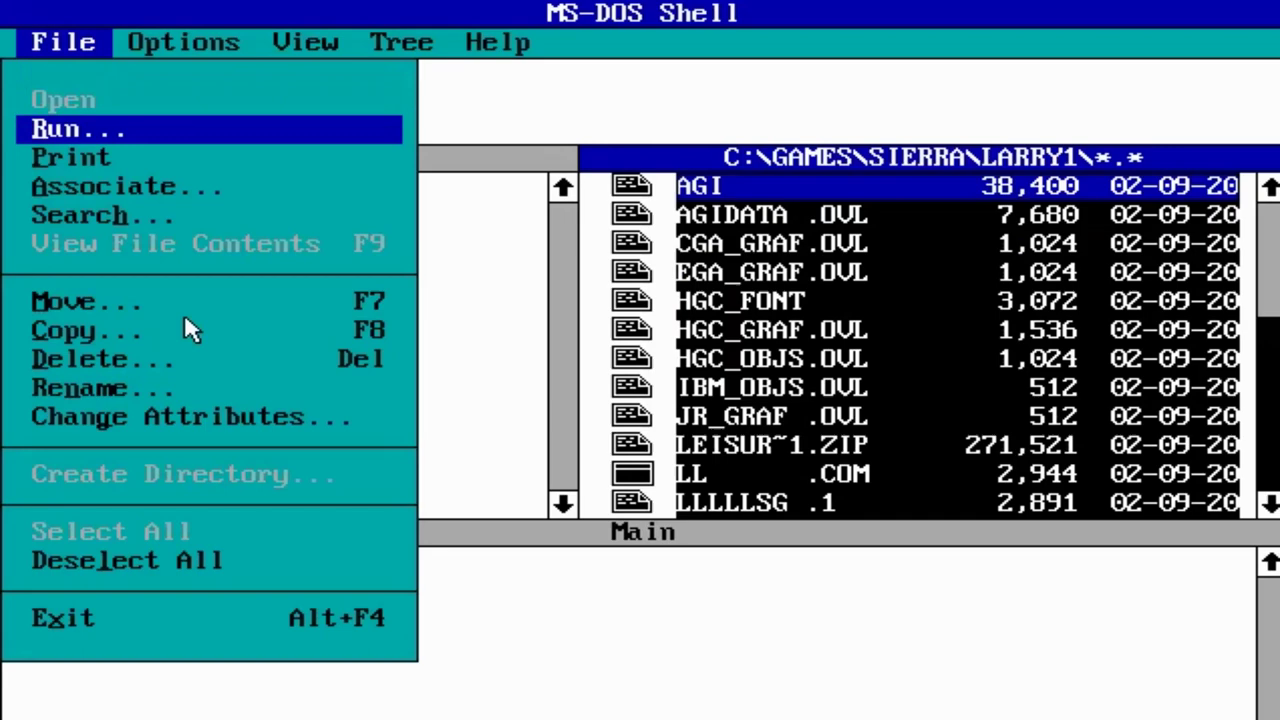
key("Return")
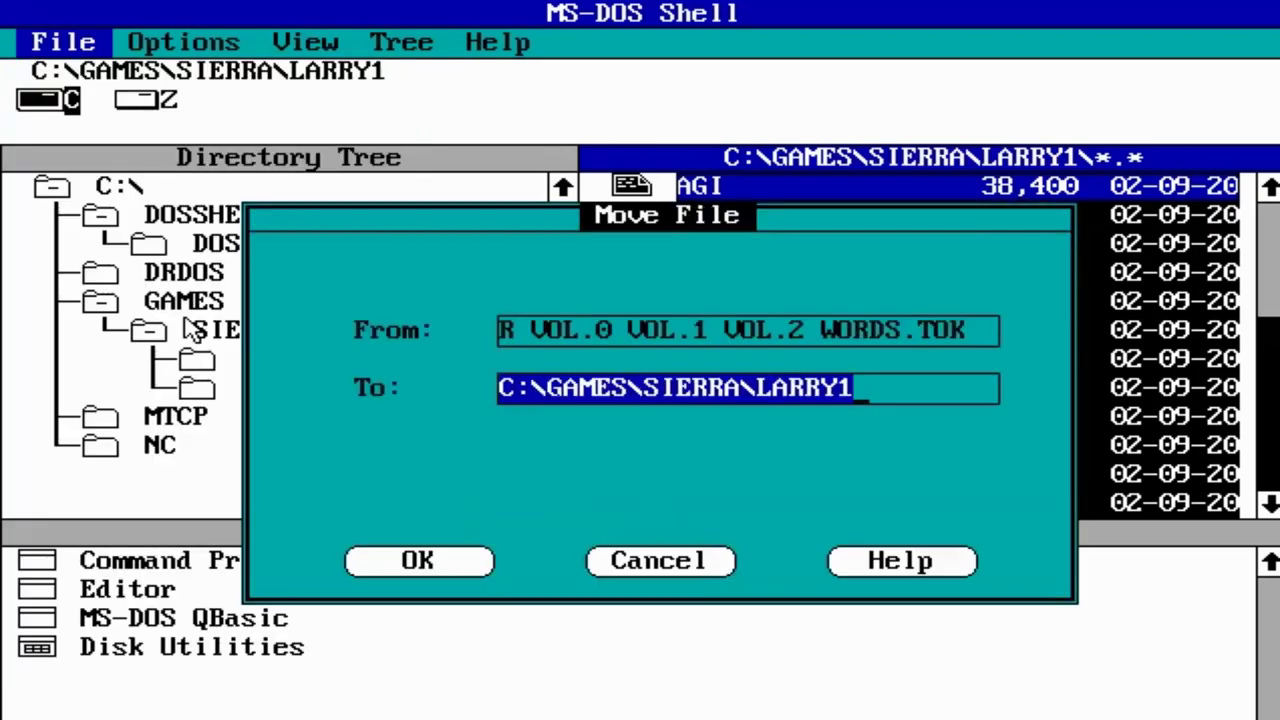
key("End")
key("BackSpace")
key("BackSpace")
key("BackSpace")
key("BackSpace")
key("BackSpace")
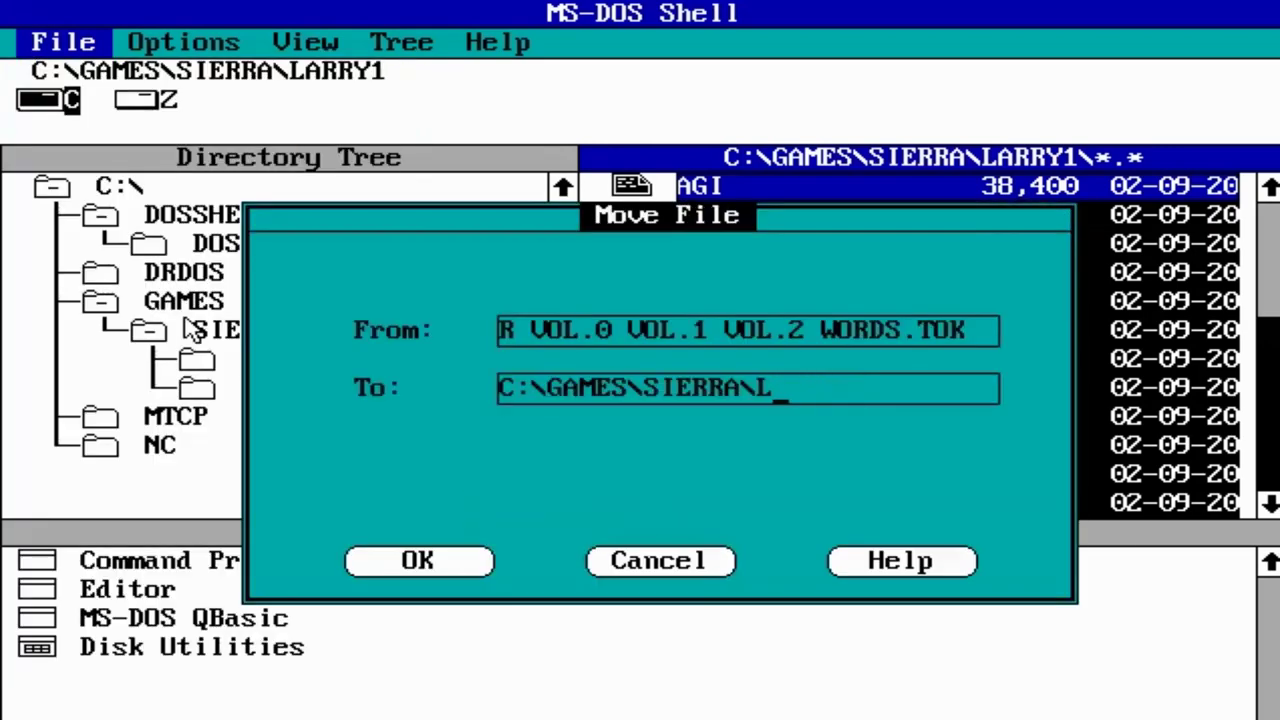
type("sl1")
key("Return")
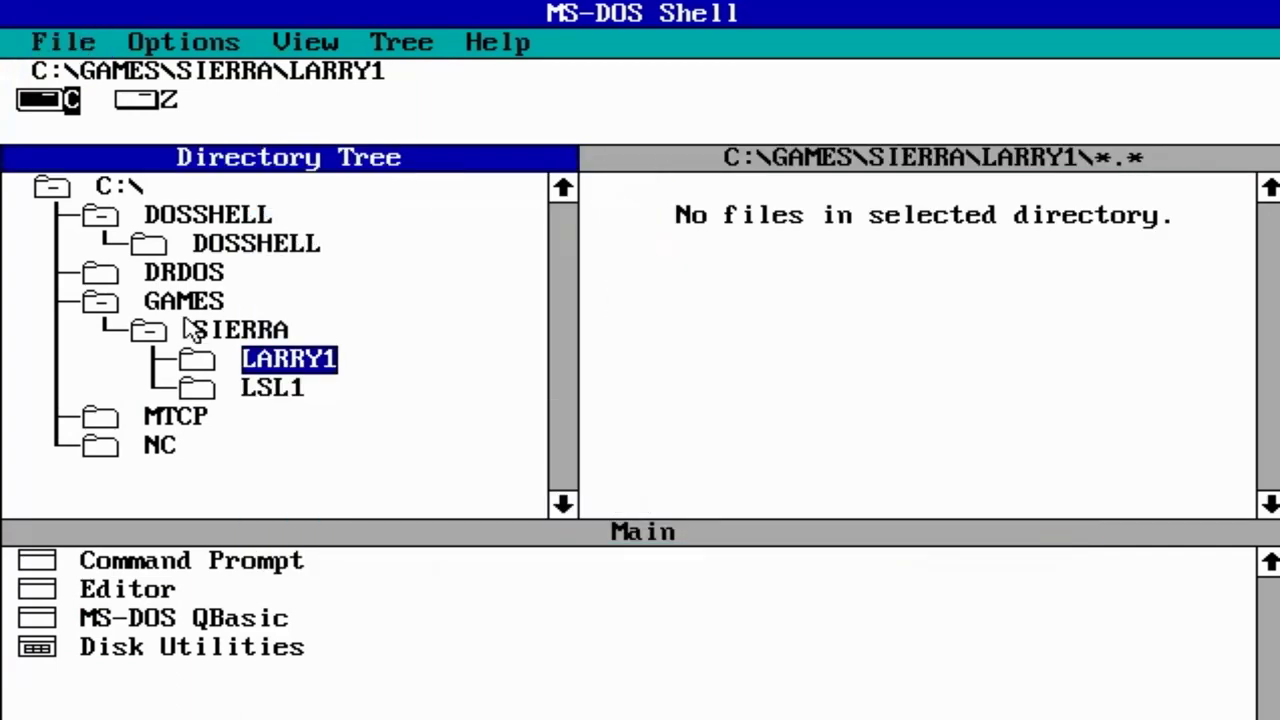
Compare the contents of the LSL1 and LARRY1 directories, ending on LSL1.
key("Down")
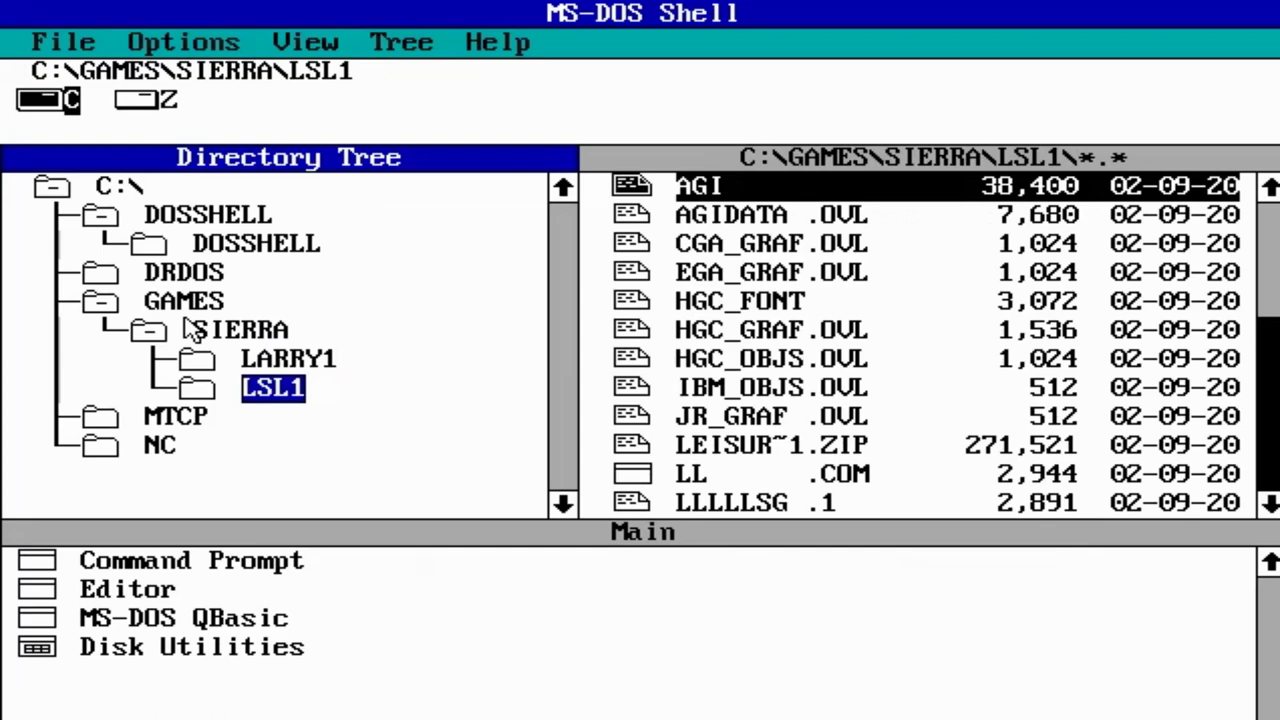
key("Up")
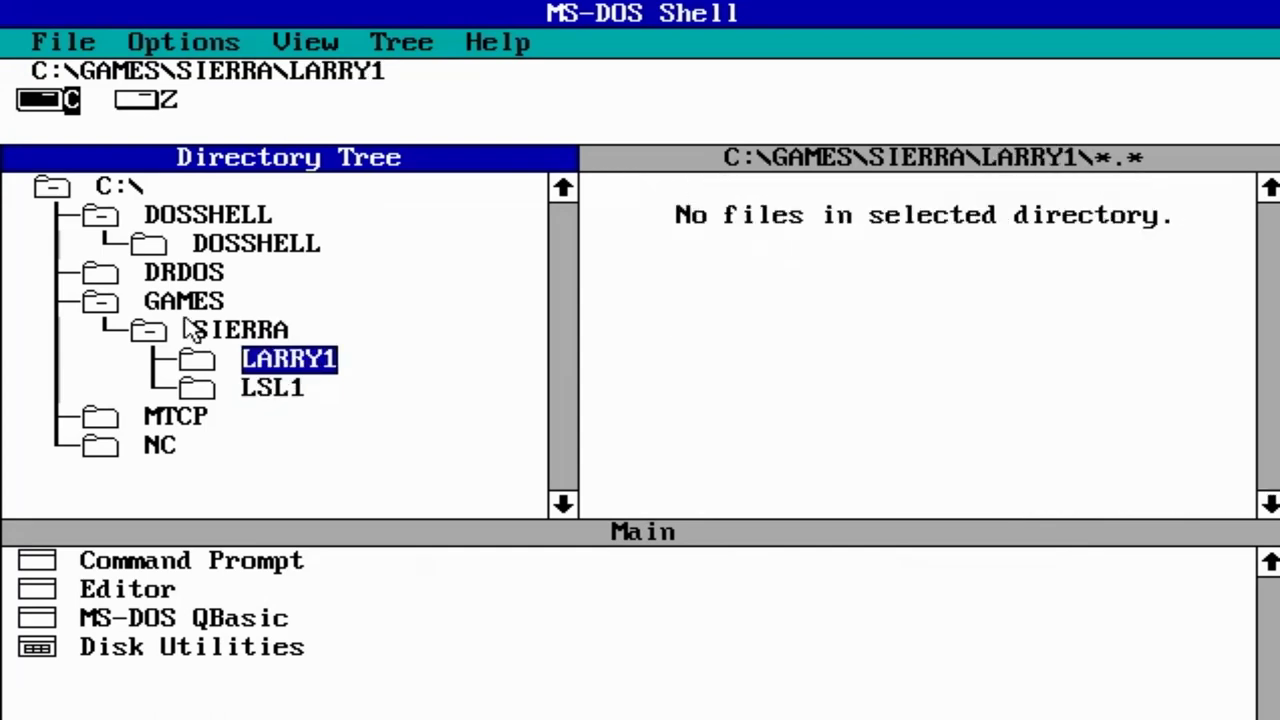
key("Down")
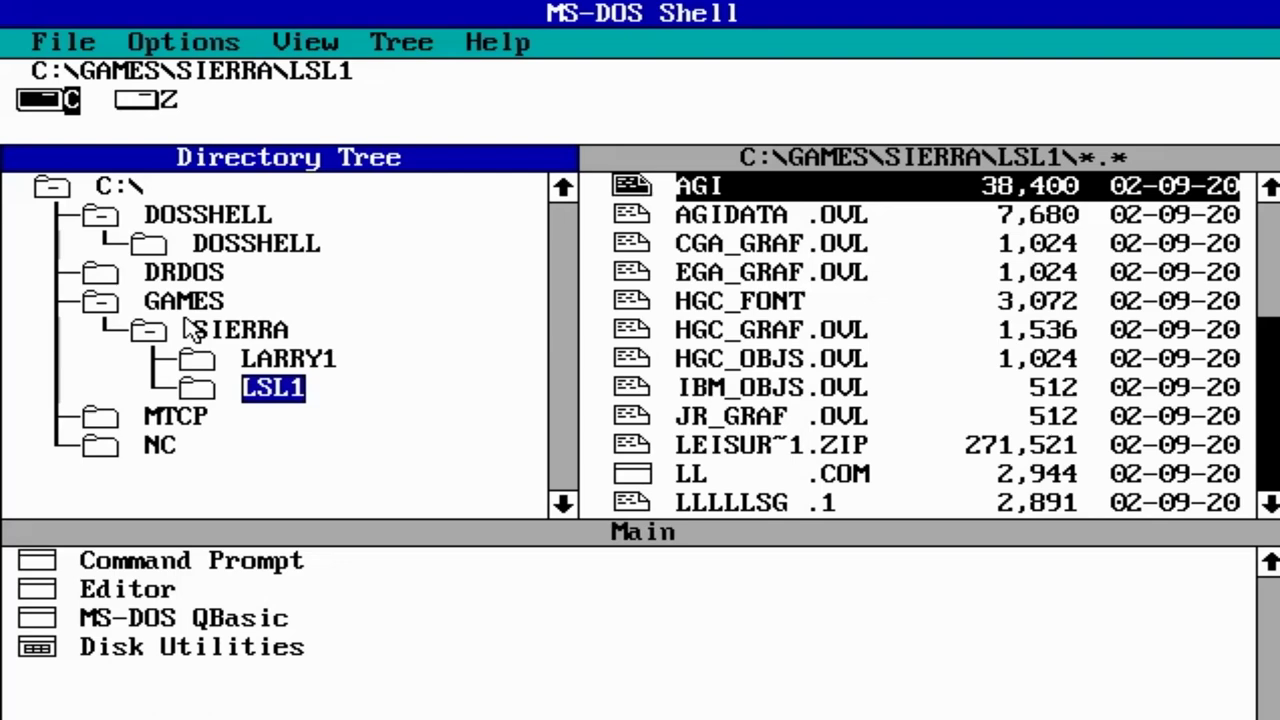
Review the file commands offered for the LSL1 directory, from Open through Create Directory.
key("alt")
key("alt")
key("alt")
key("Return")
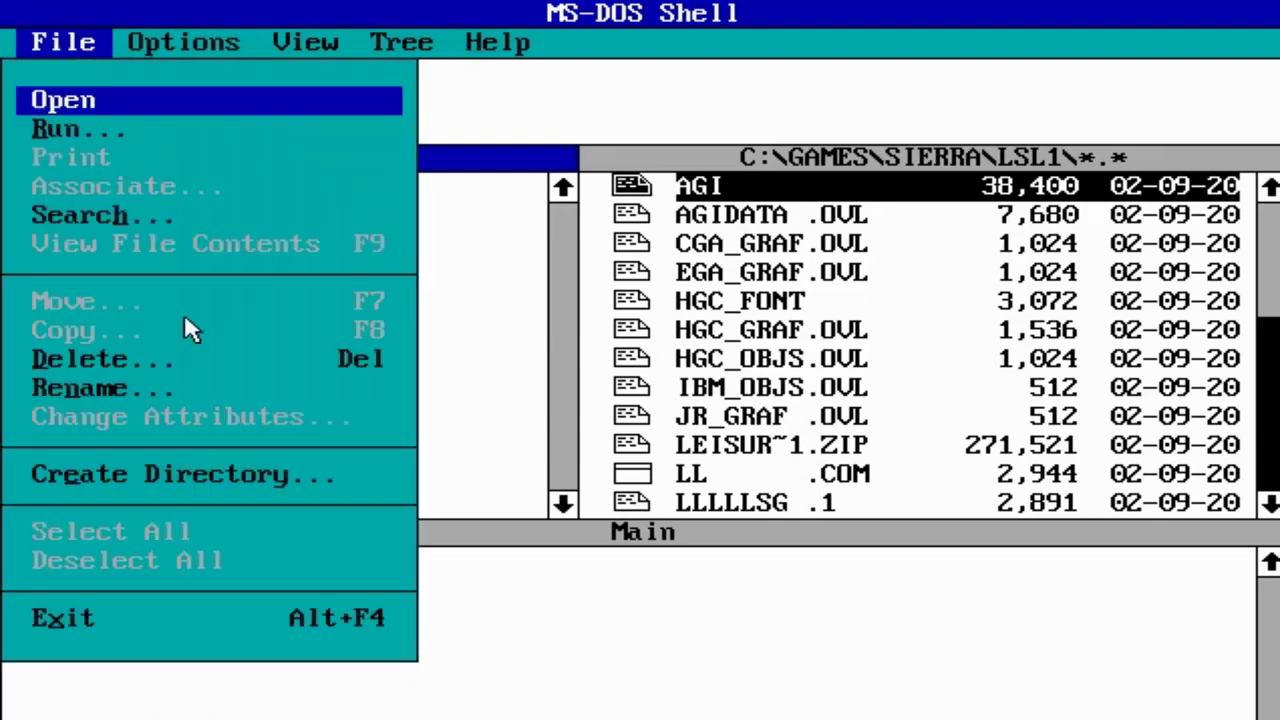
key("Down")
key("Down")
key("Down")
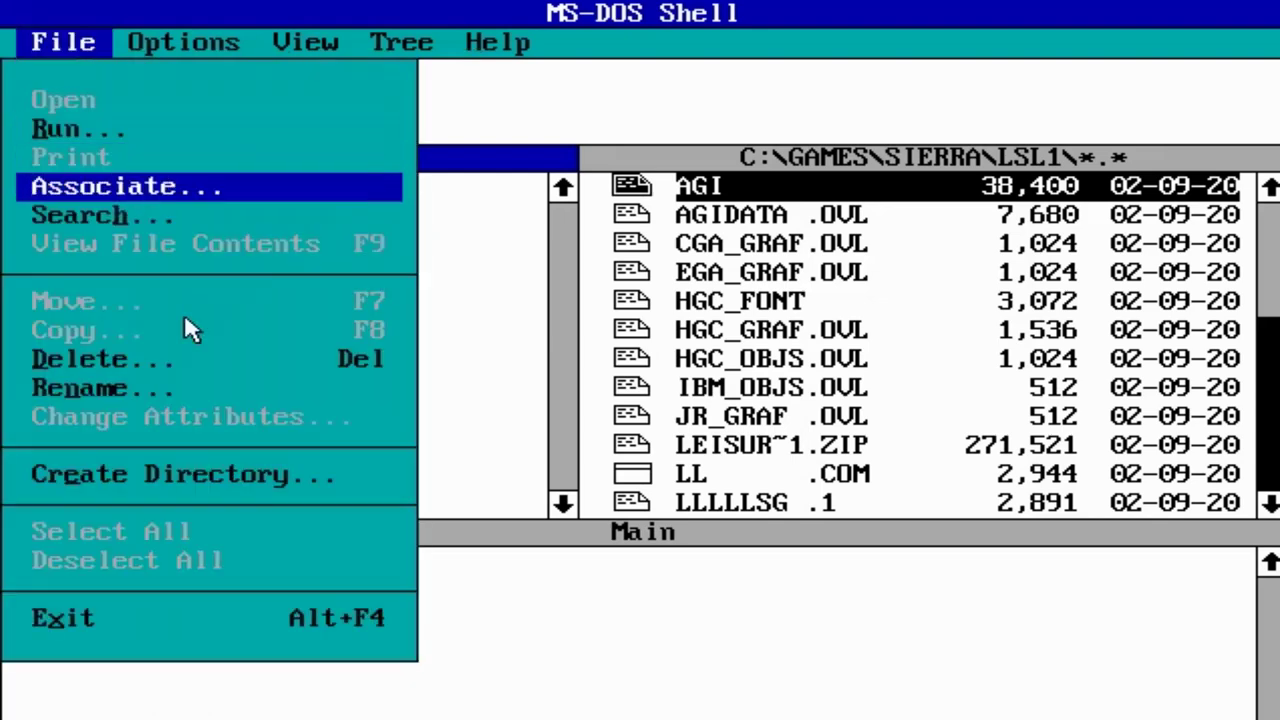
key("Up")
key("Up")
key("Down")
key("Down")
key("Down")
key("Down")
key("Down")
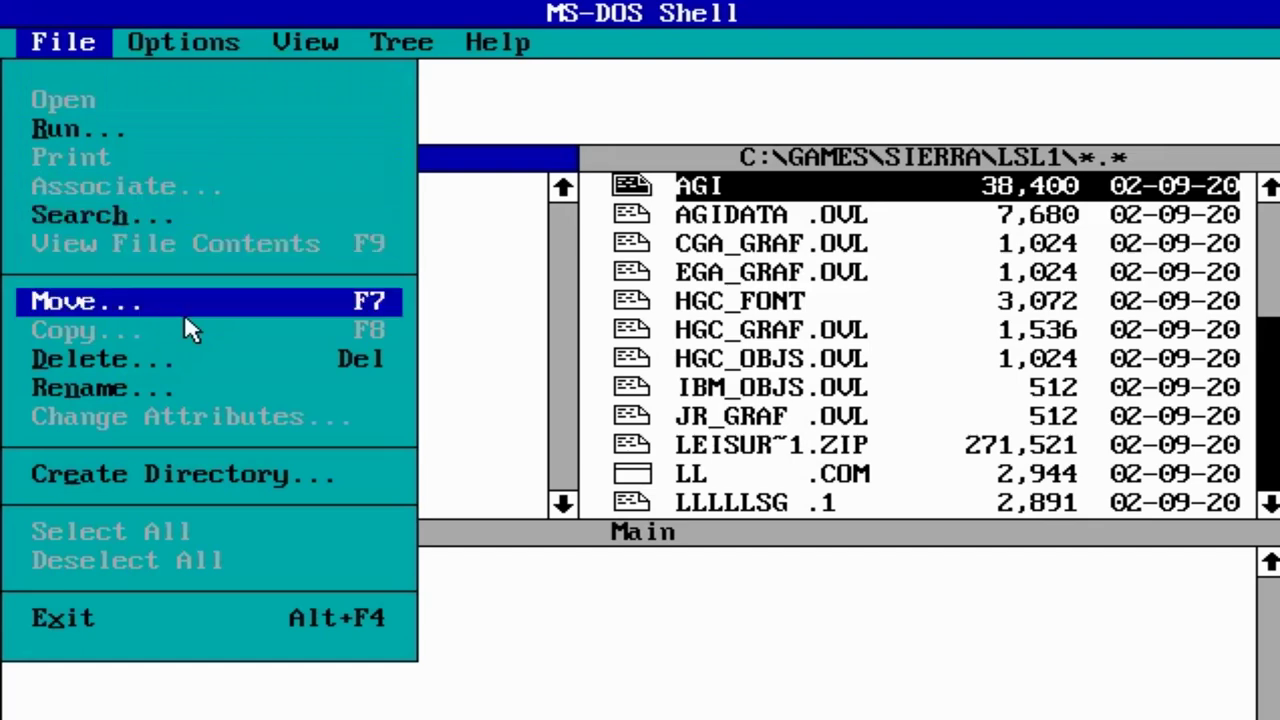
key("Down")
key("Down")
key("Down")
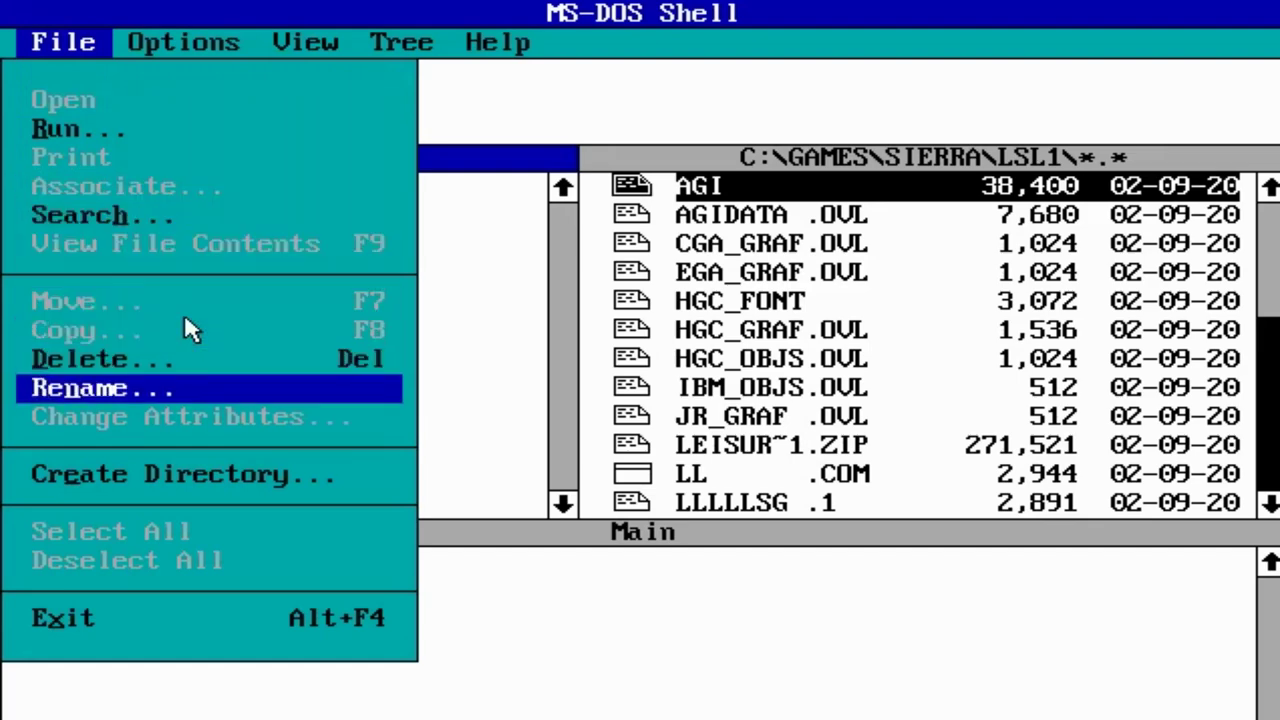
key("Down")
key("Down")
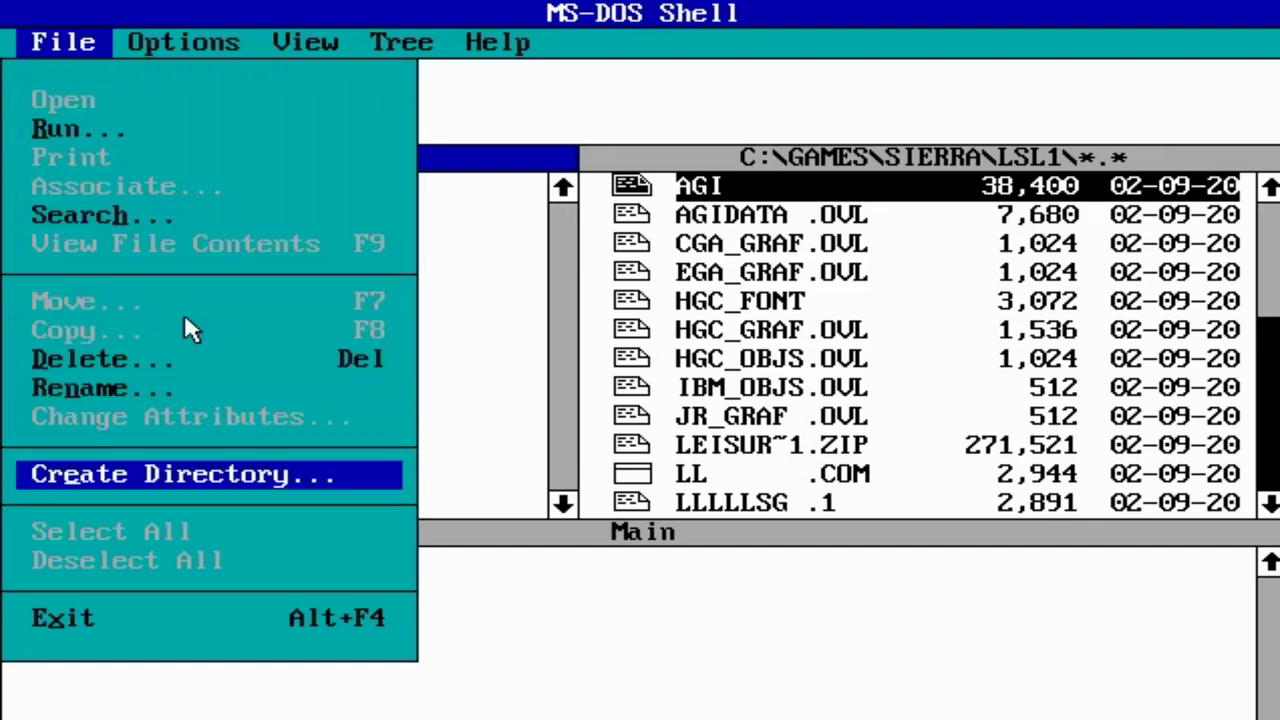
Look through the Options, View, Tree and Help commands without running any of them.
key("Right")
key("Right")
key("Right")
key("Right")
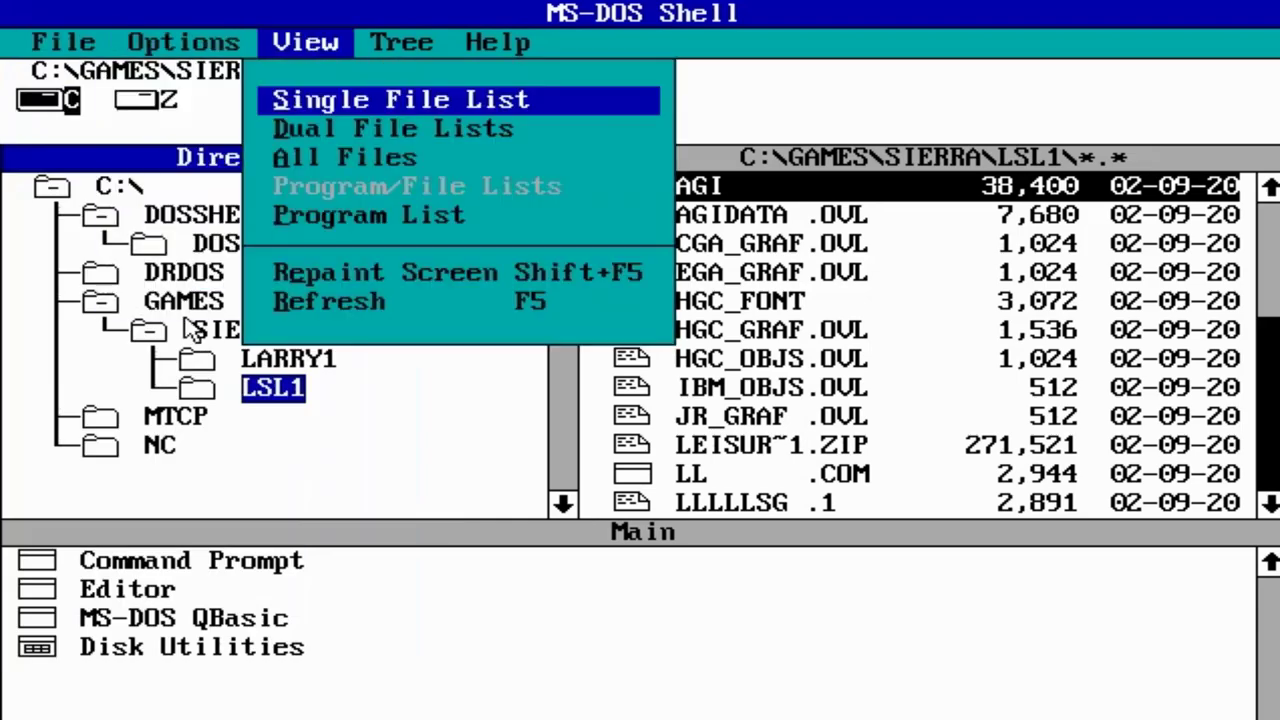
key("Left")
key("Left")
key("Left")
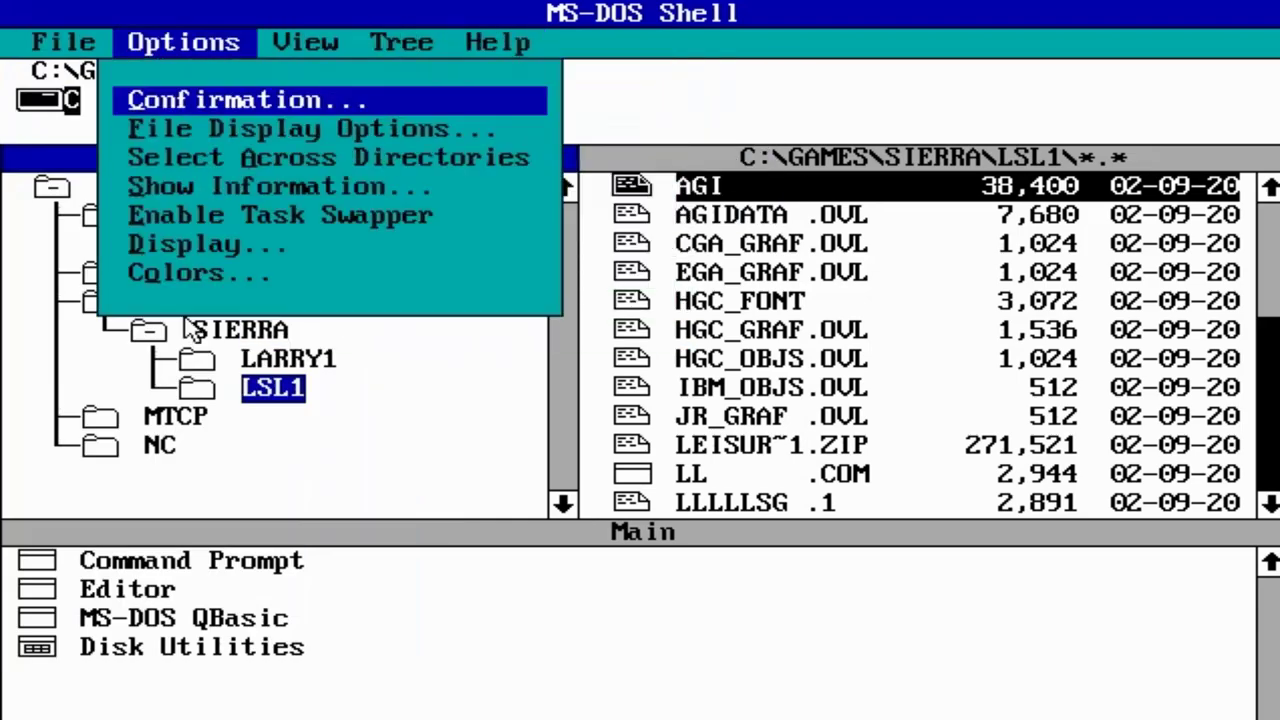
key("Right")
key("Right")
key("Right")
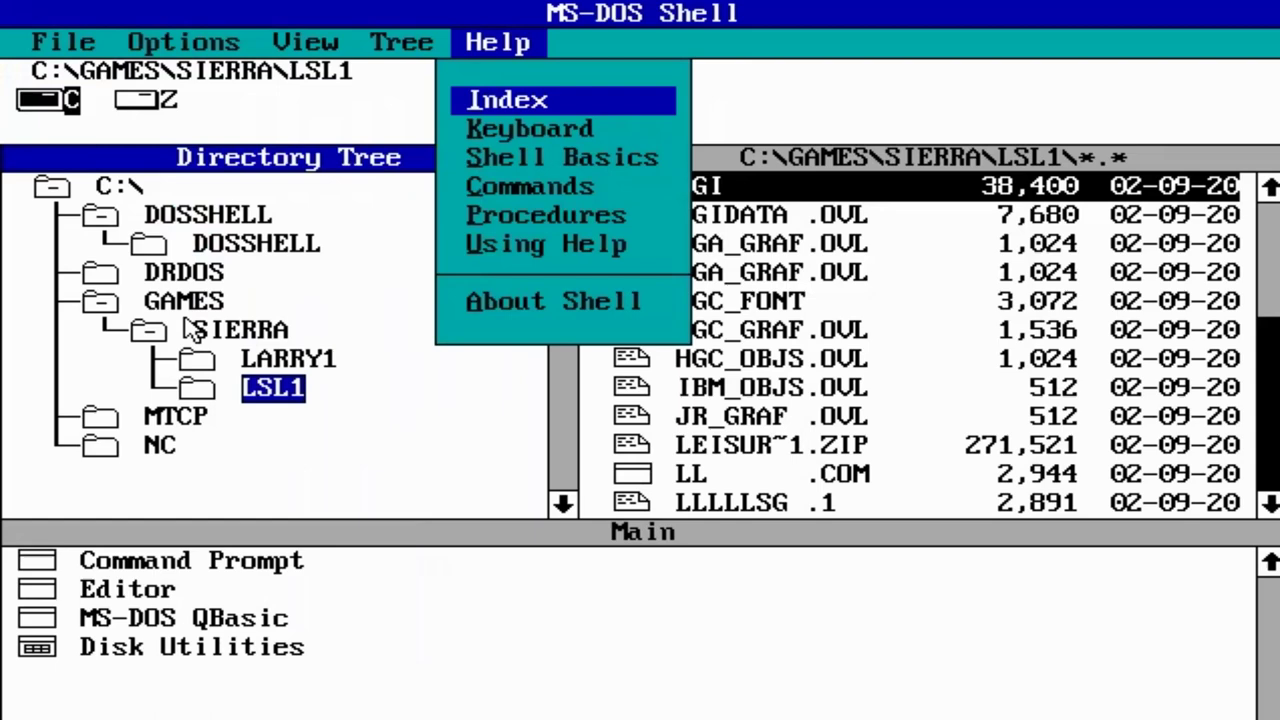
key("Left")
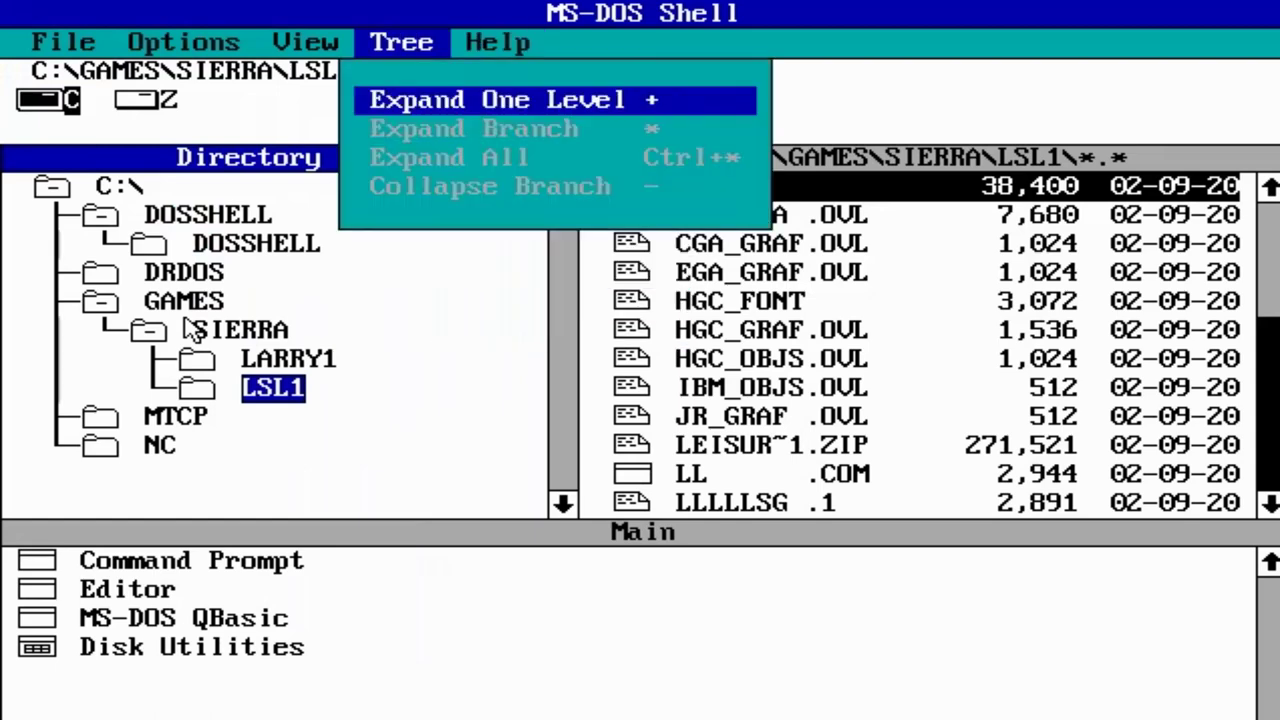
key("Escape")
Select the SIERRA directory in the tree and collapse its branch.
left_click(192, 330)
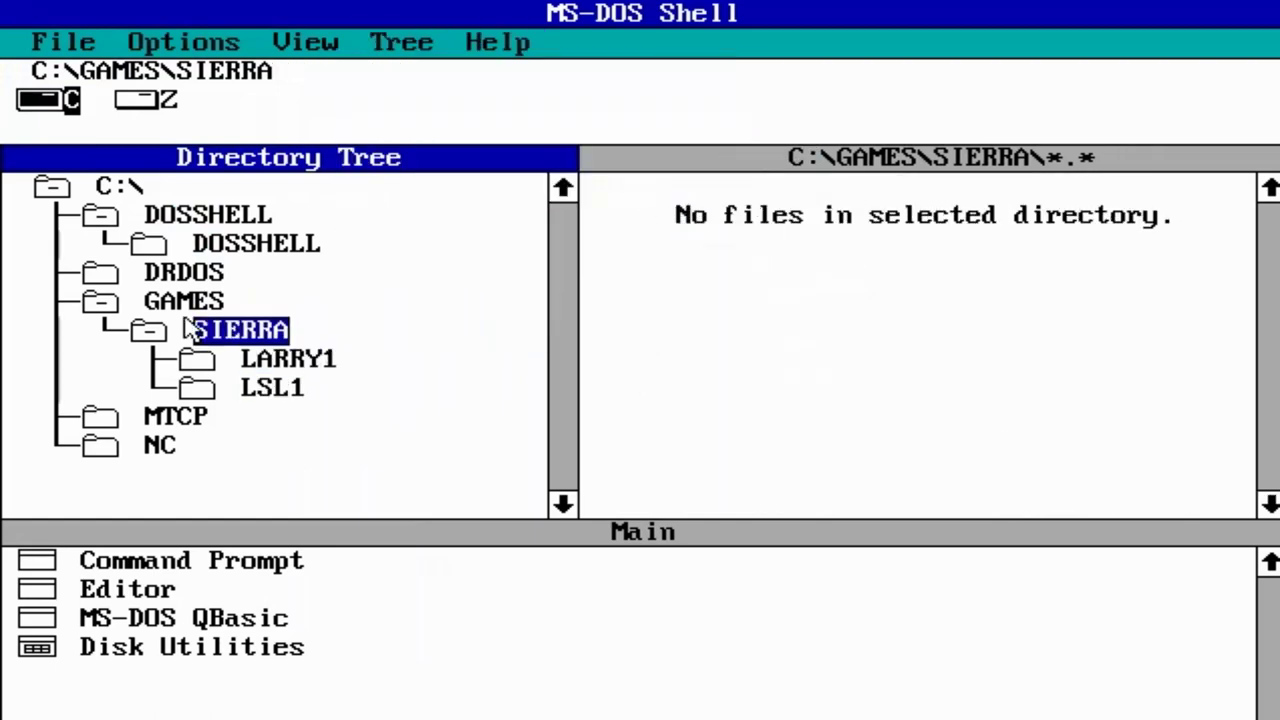
key("minus")
key("plus")
key("minus")
Review the tree commands available for the collapsed SIERRA directory, including Expand Branch and Expand All.
key("alt")
key("f")
key("Escape")
key("Right")
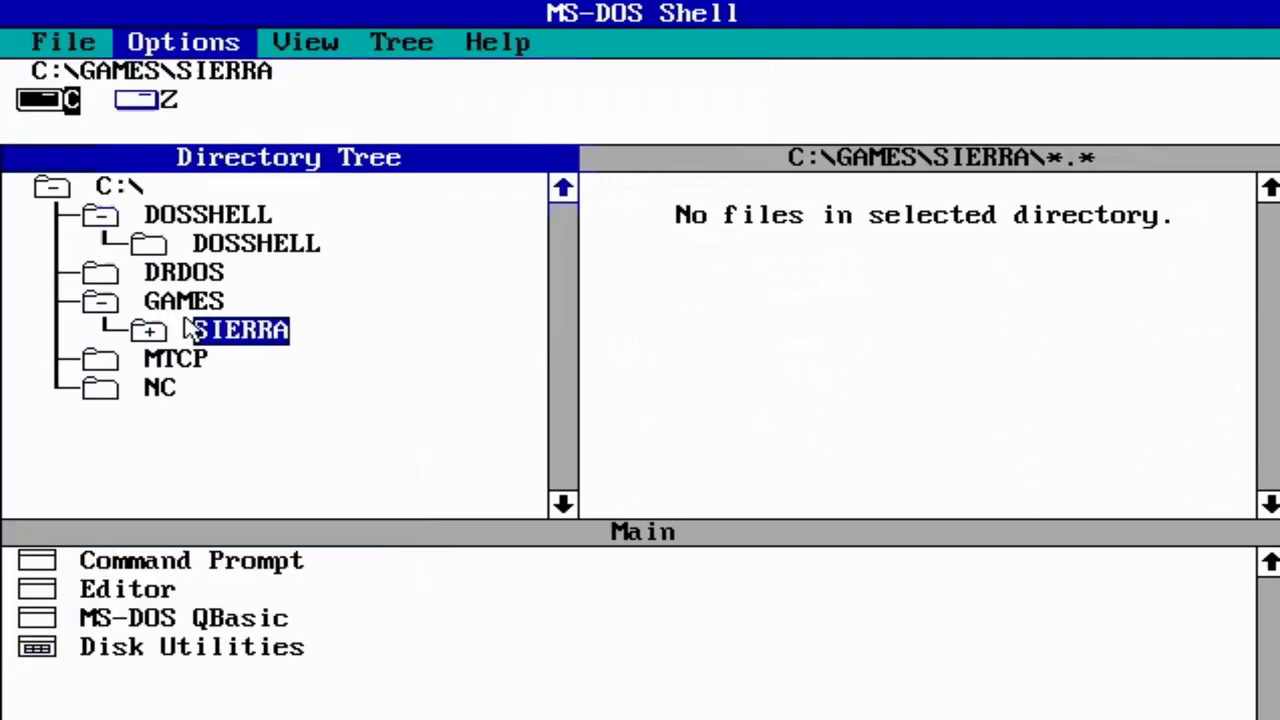
key("h")
key("Left")
key("Down")
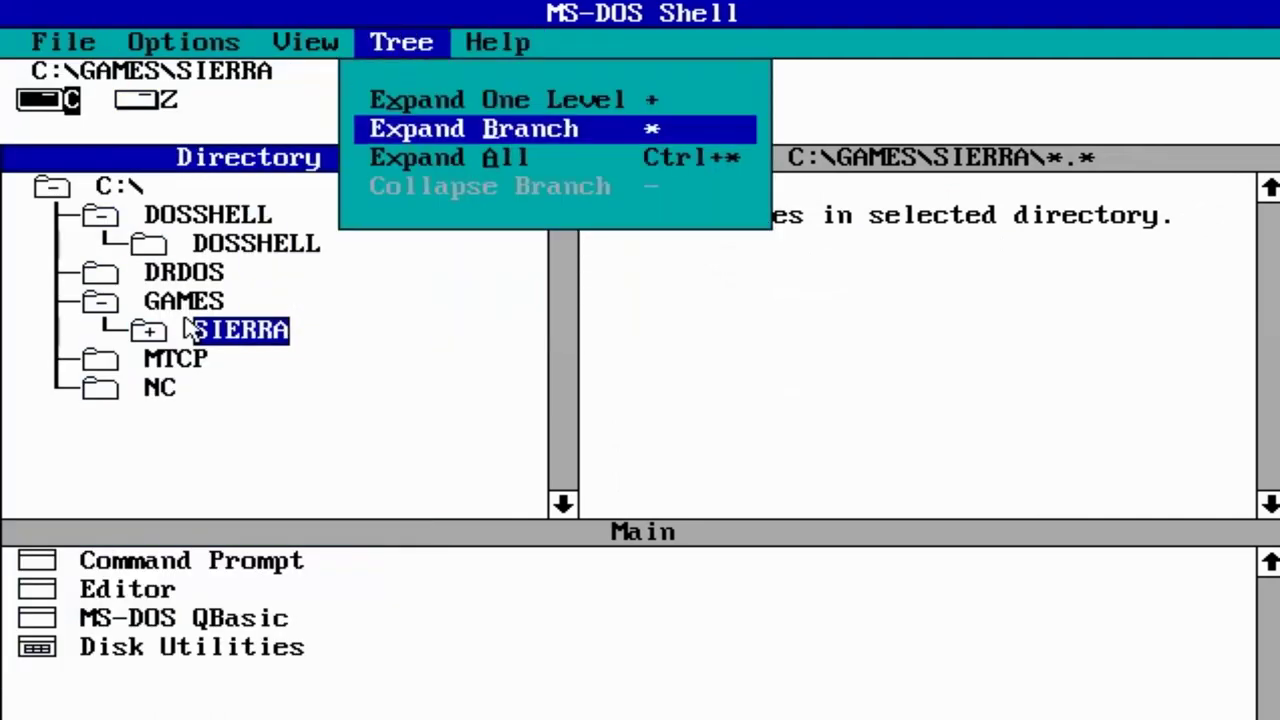
key("Down")
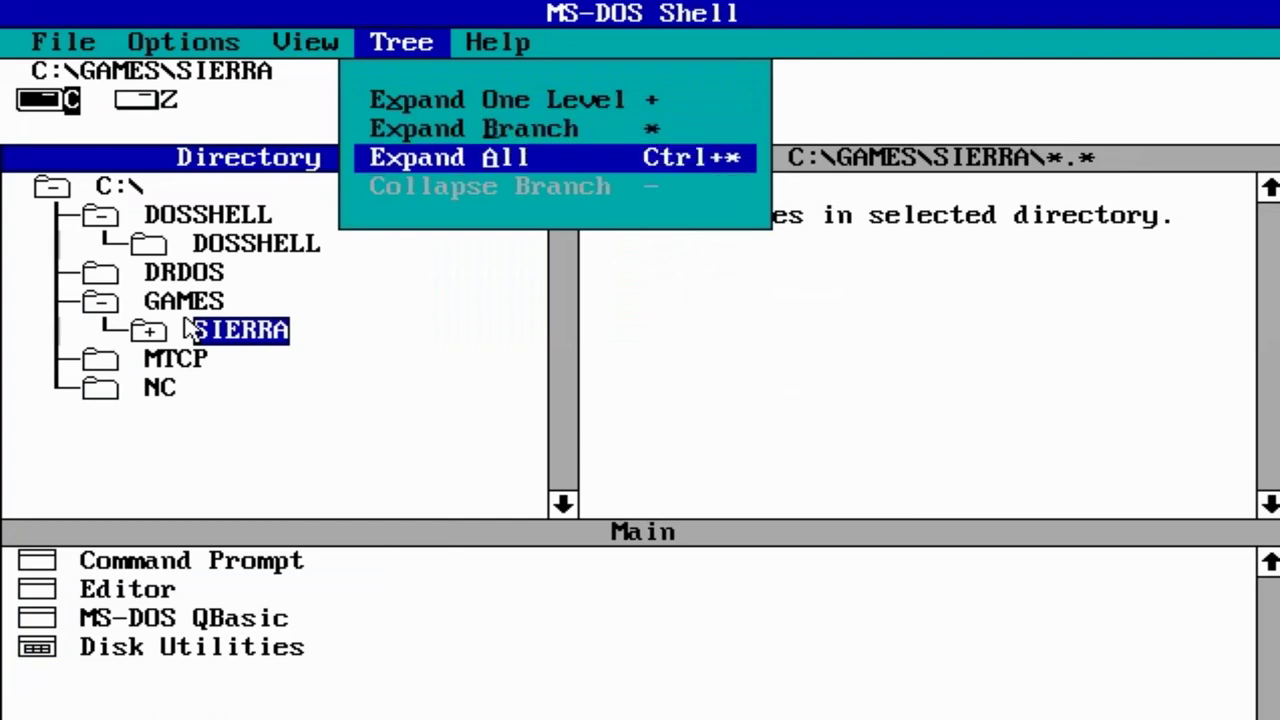
key("Escape")
Select the GAMES directory and collapse its branch.
key("Up")
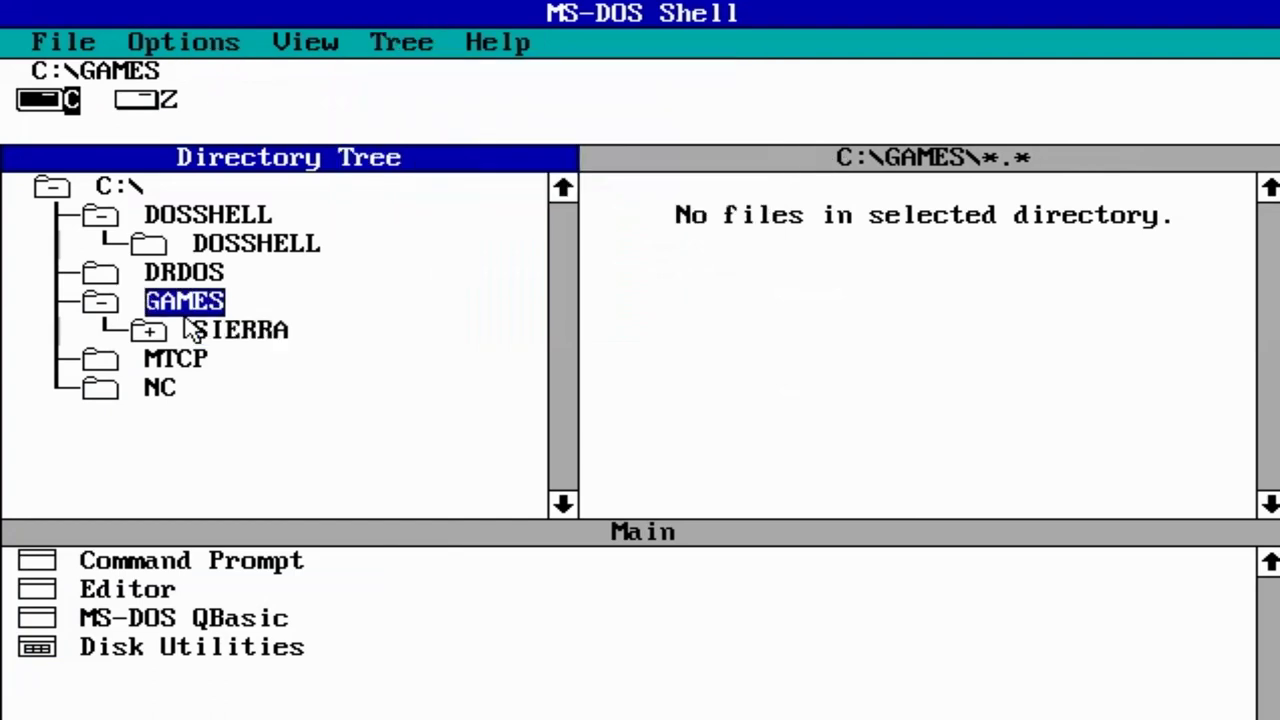
key("minus")
key("alt+f")
key("Escape")
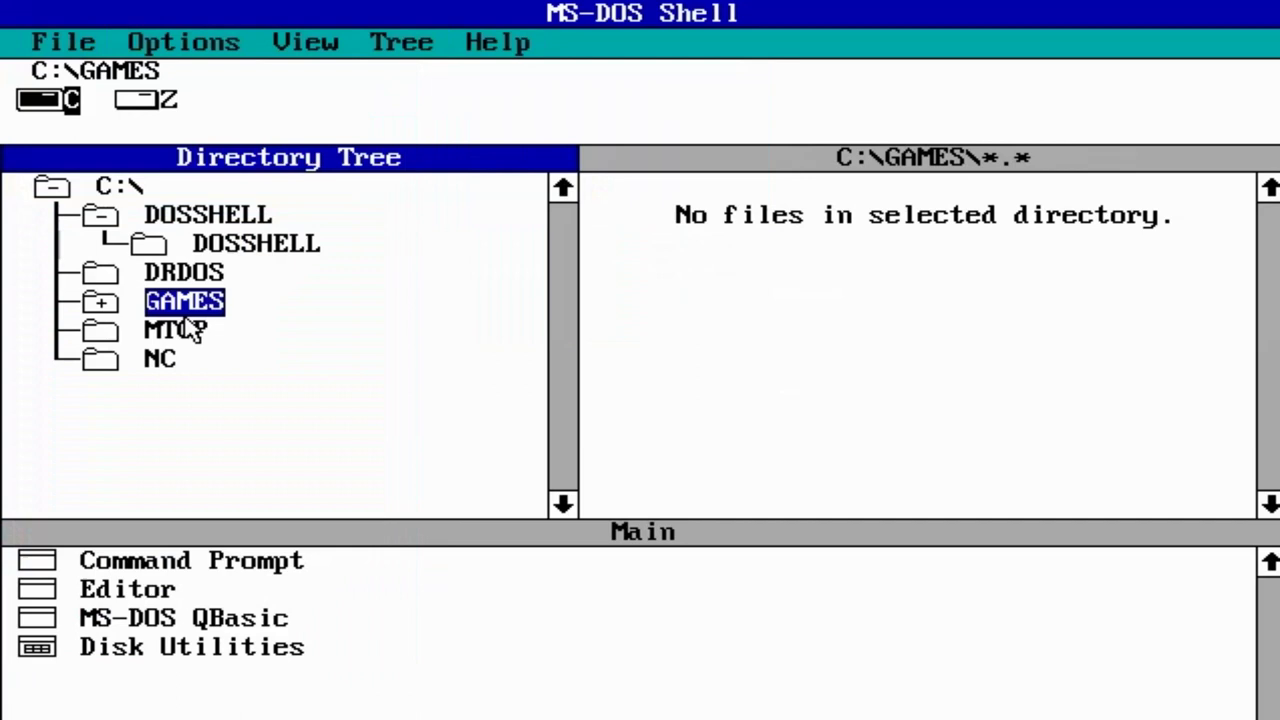
Expand the GAMES directory by one level and collapse it again.
key("plus")
key("alt+t")
key("Escape")
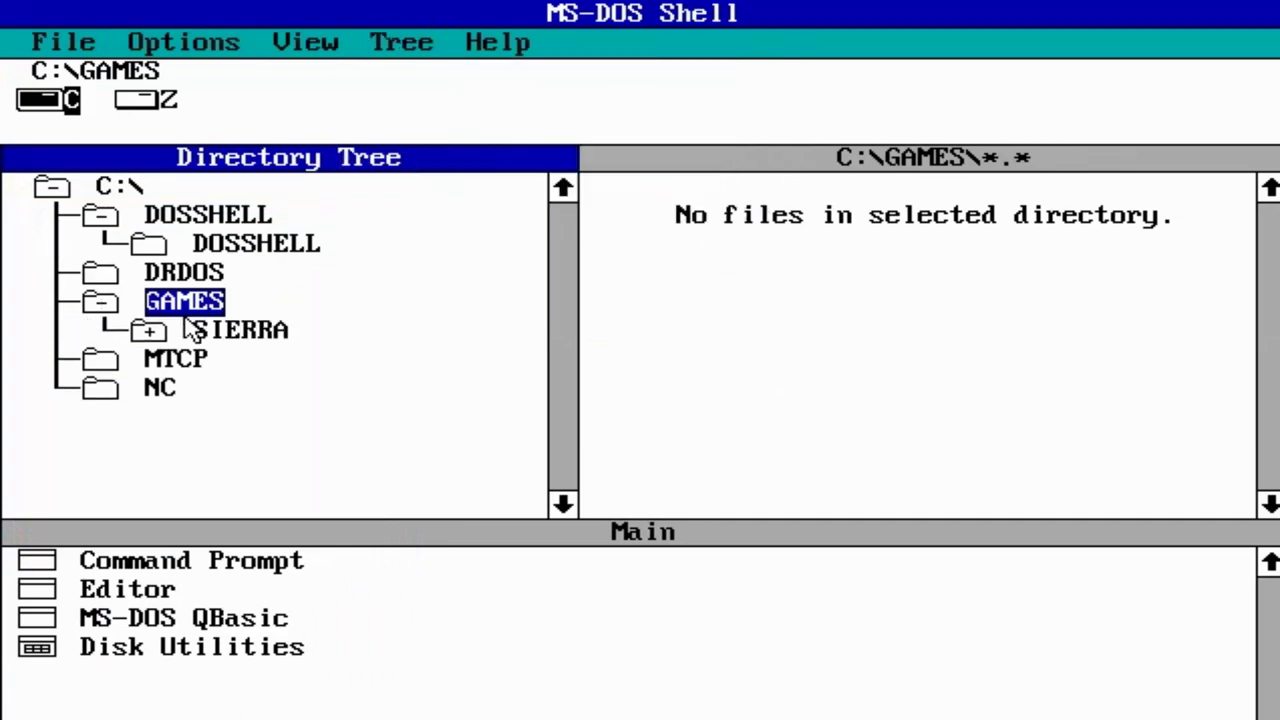
key("minus")
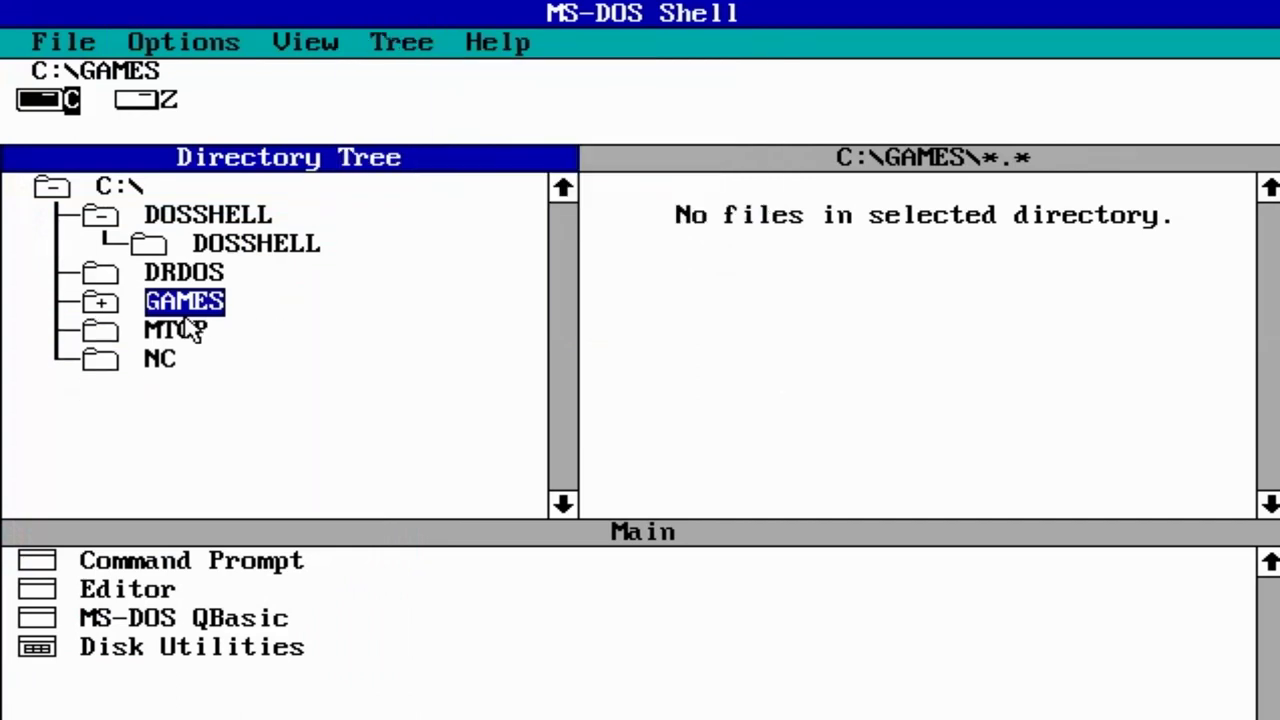
Expand the entire GAMES branch and browse to its LSL1 subdirectory.
key("asterisk")
key("Down")
key("Down")
key("Down")
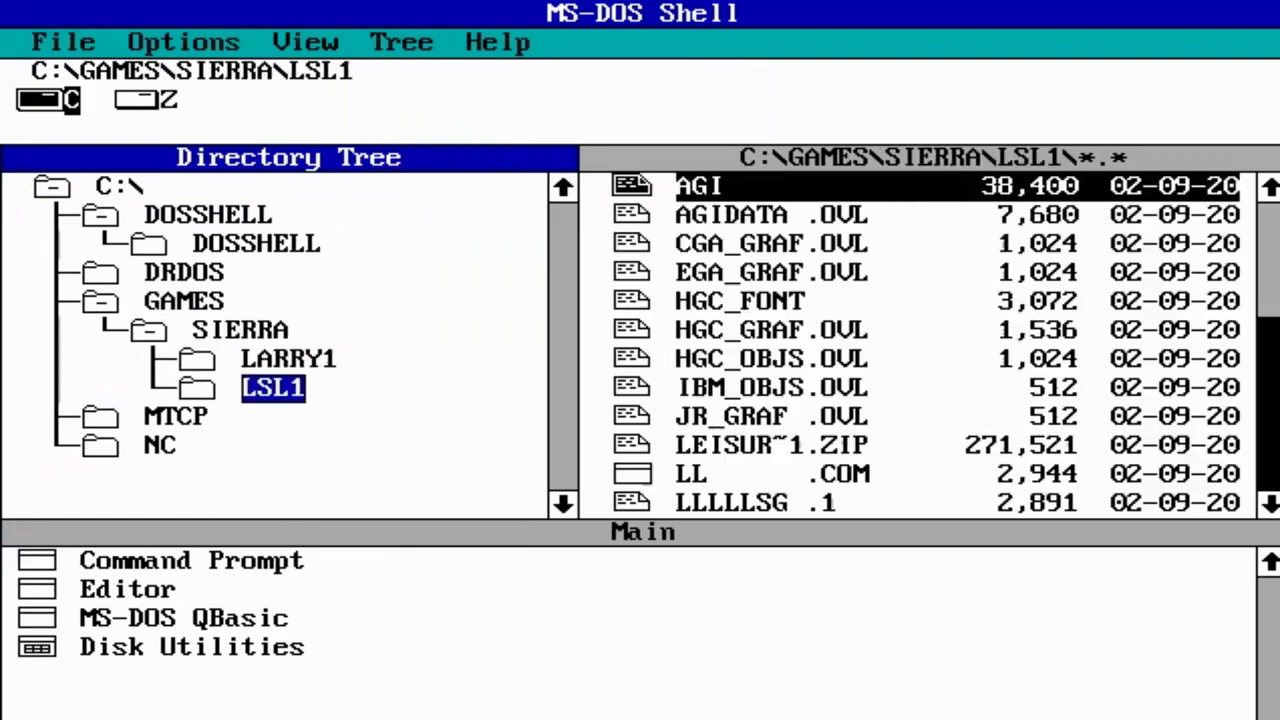
Return to the GAMES directory and collapse its fully expanded branch.
key("Up")
key("Up")
key("Up")
key("minus")
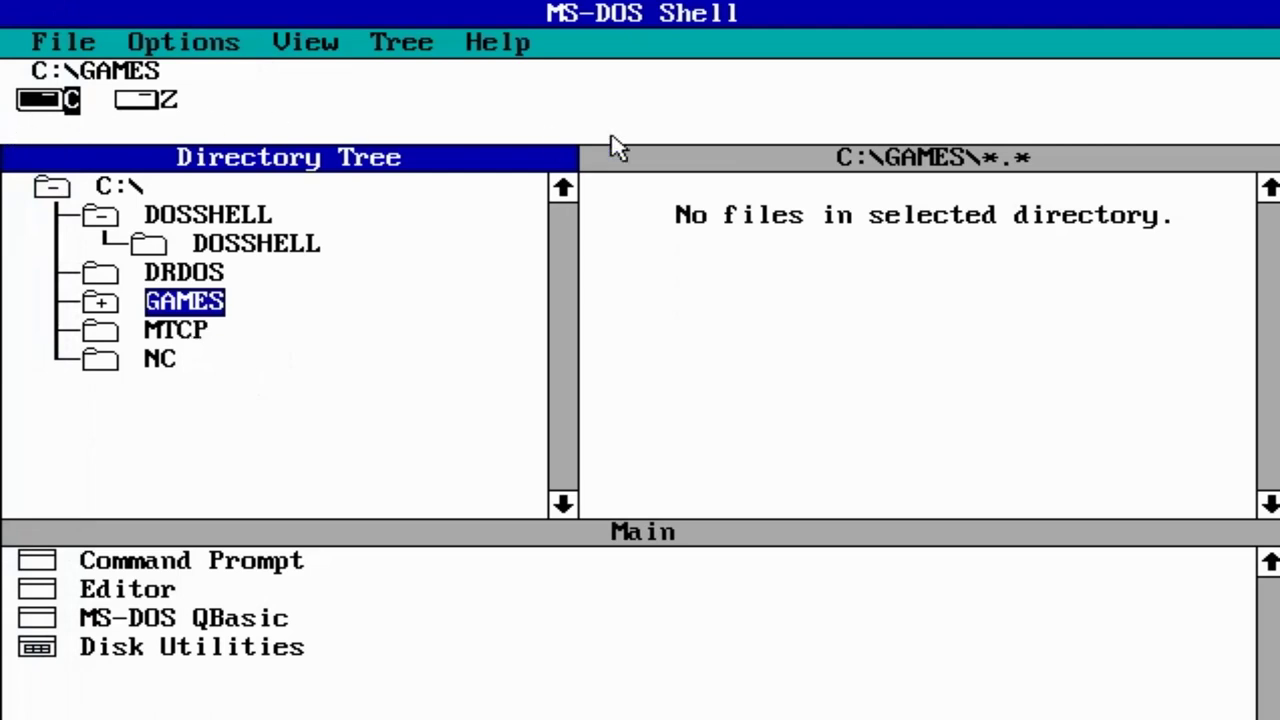
Change the view to Program List so only the program group is shown.
left_click(380, 48)
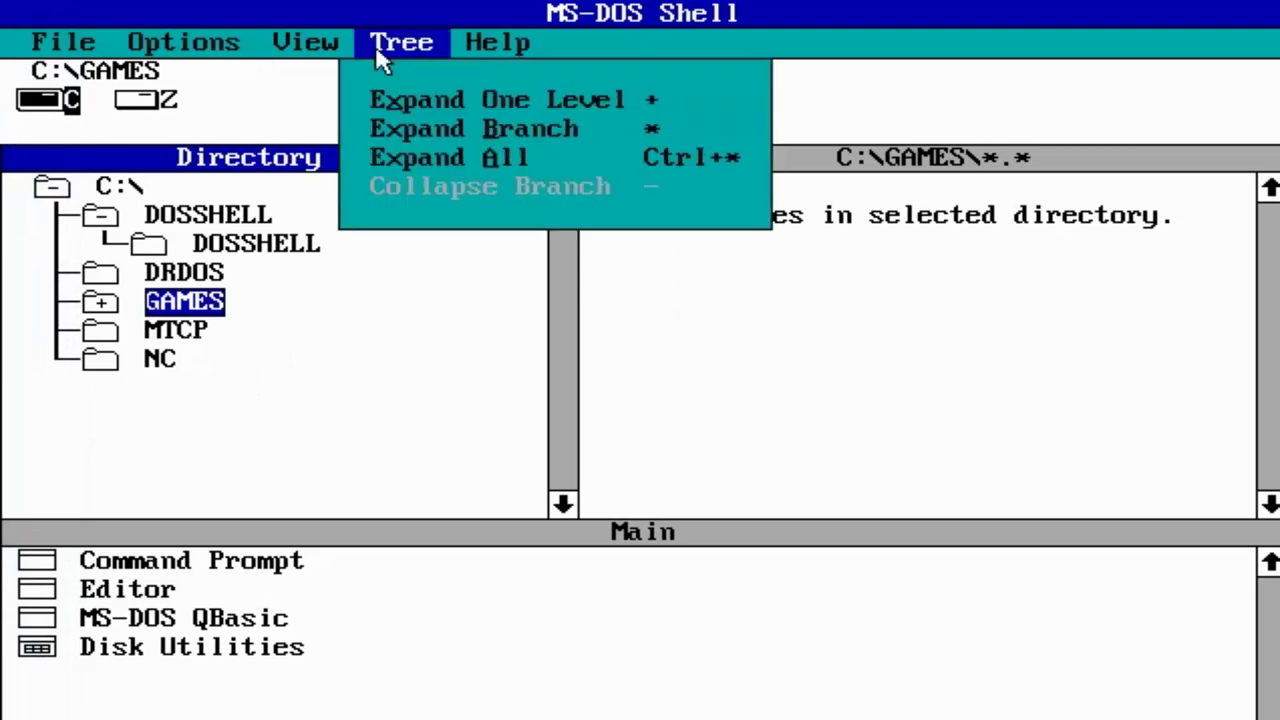
left_click(323, 57)
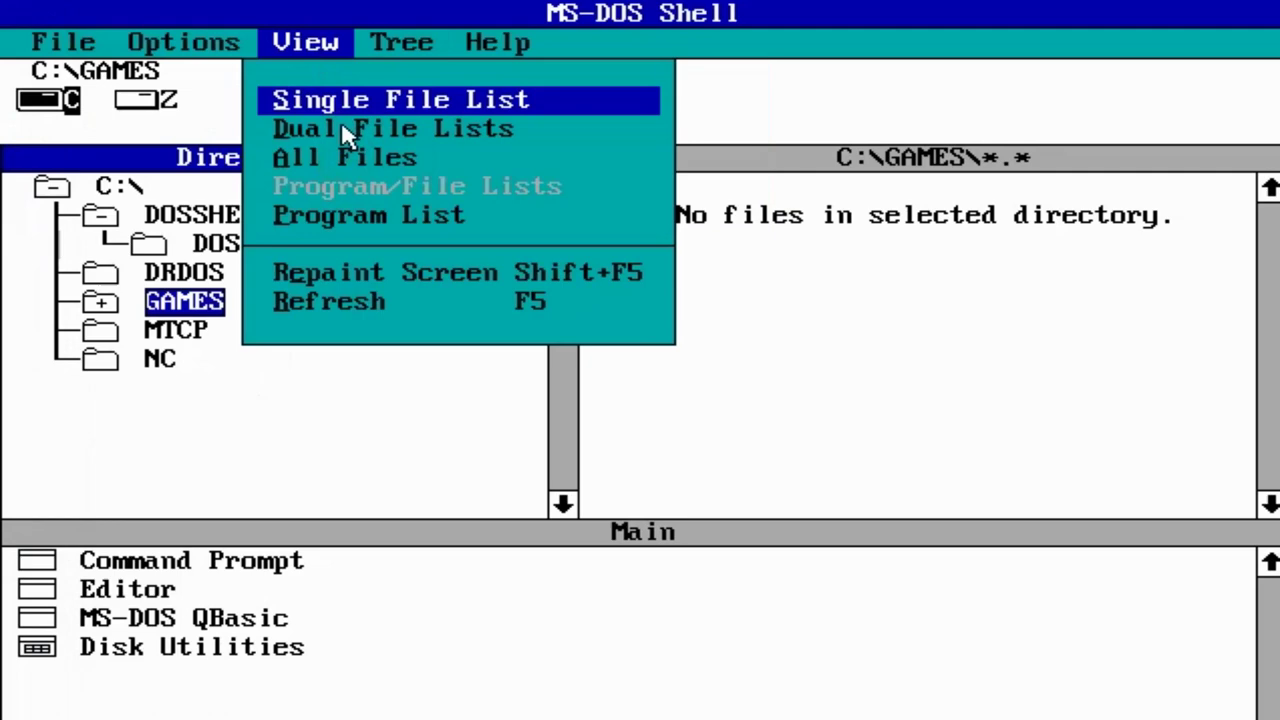
left_click(362, 218)
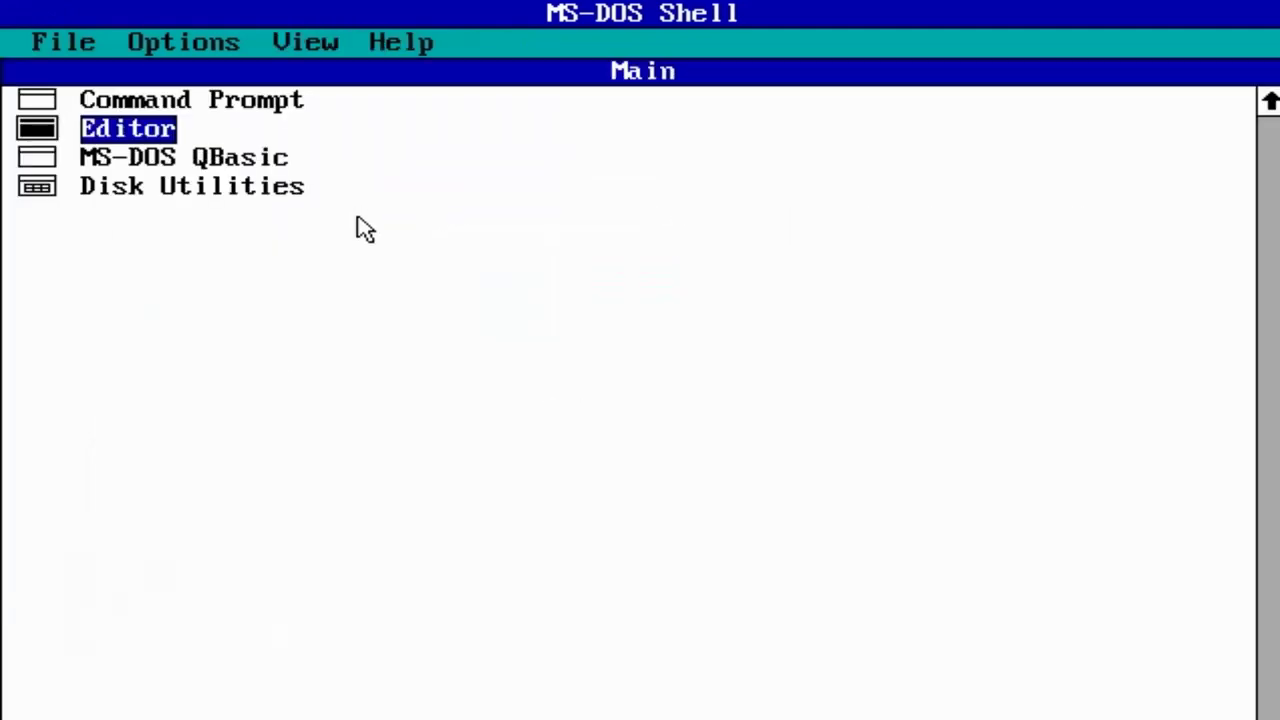
Change the view to All Files and then to Dual File Lists.
left_click(315, 48)
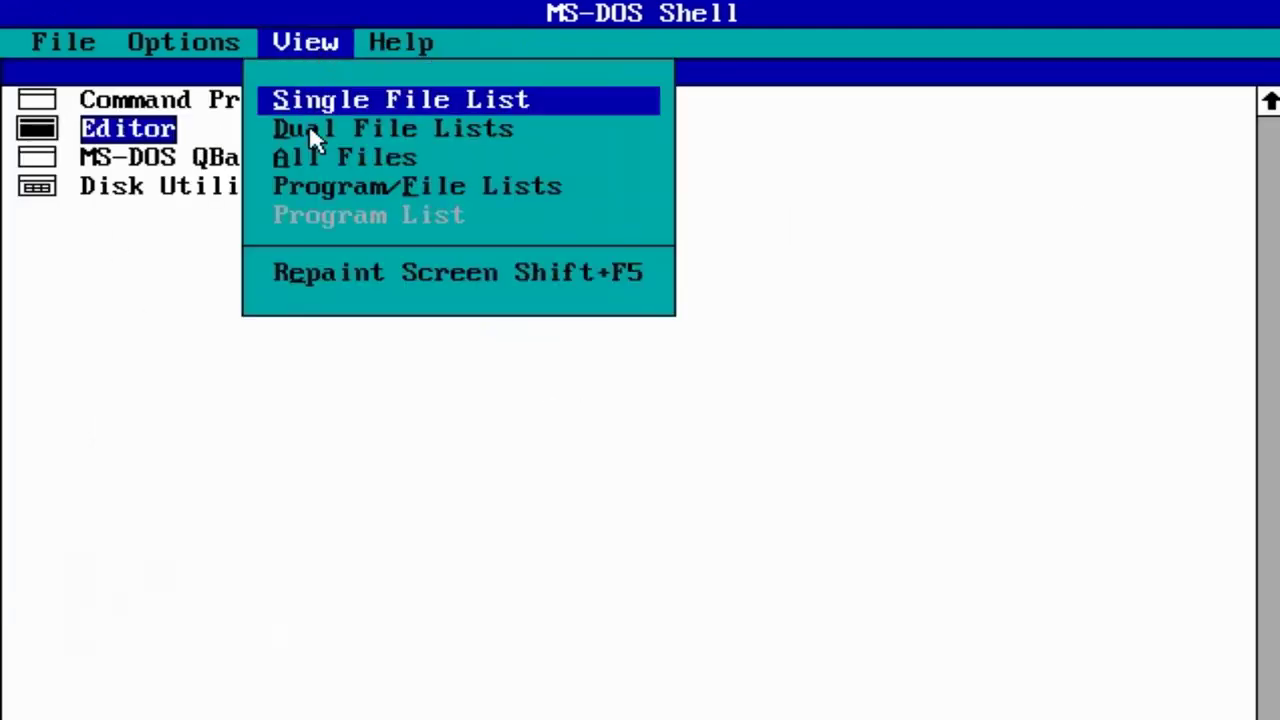
left_click(314, 158)
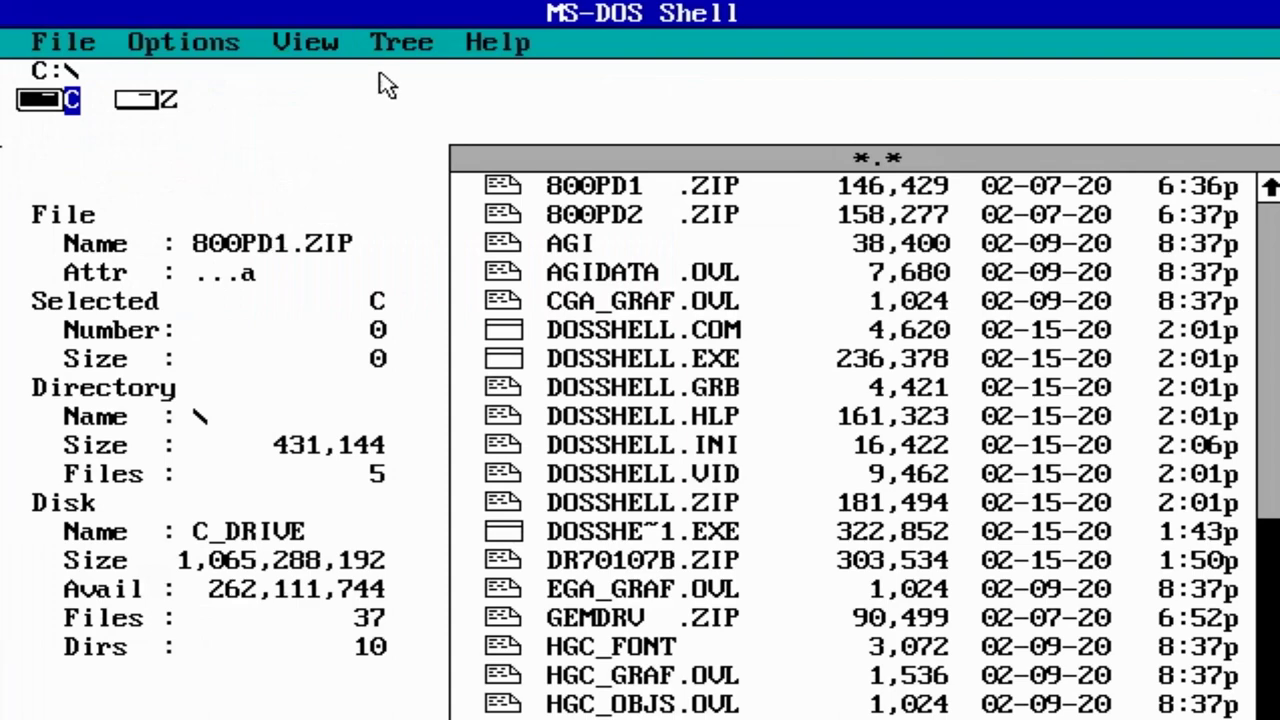
left_click(345, 48)
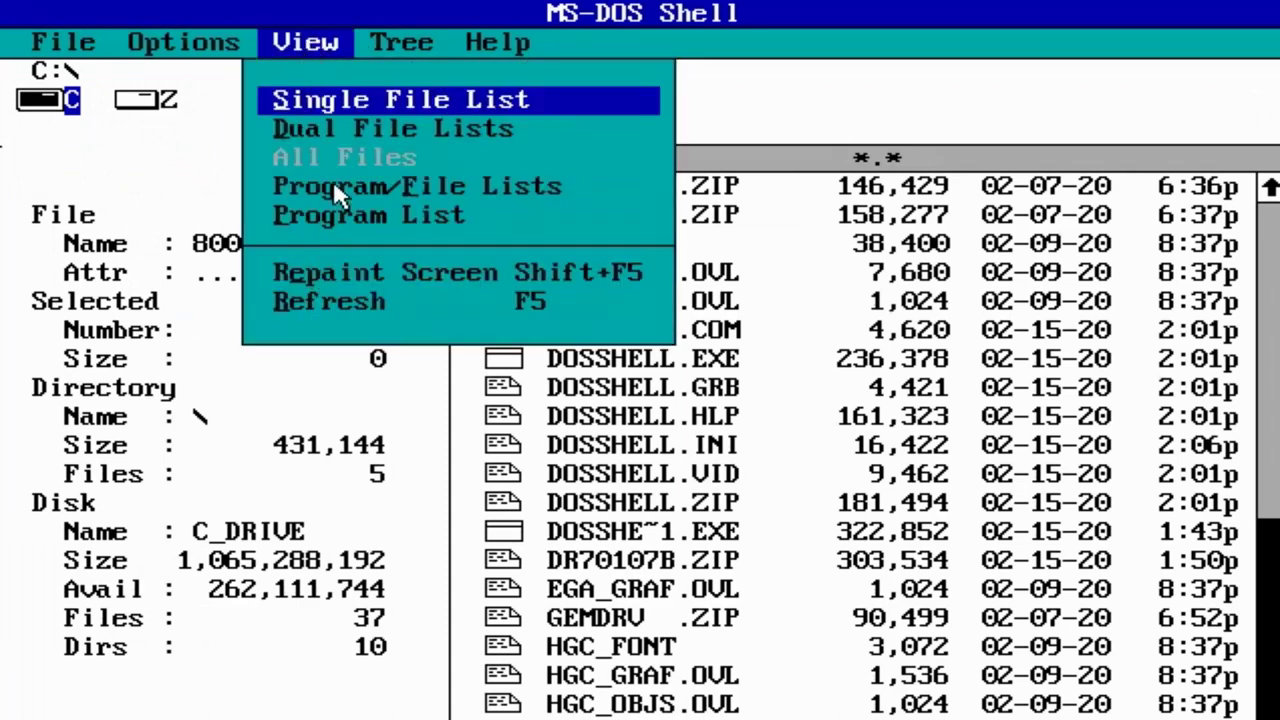
left_click(352, 130)
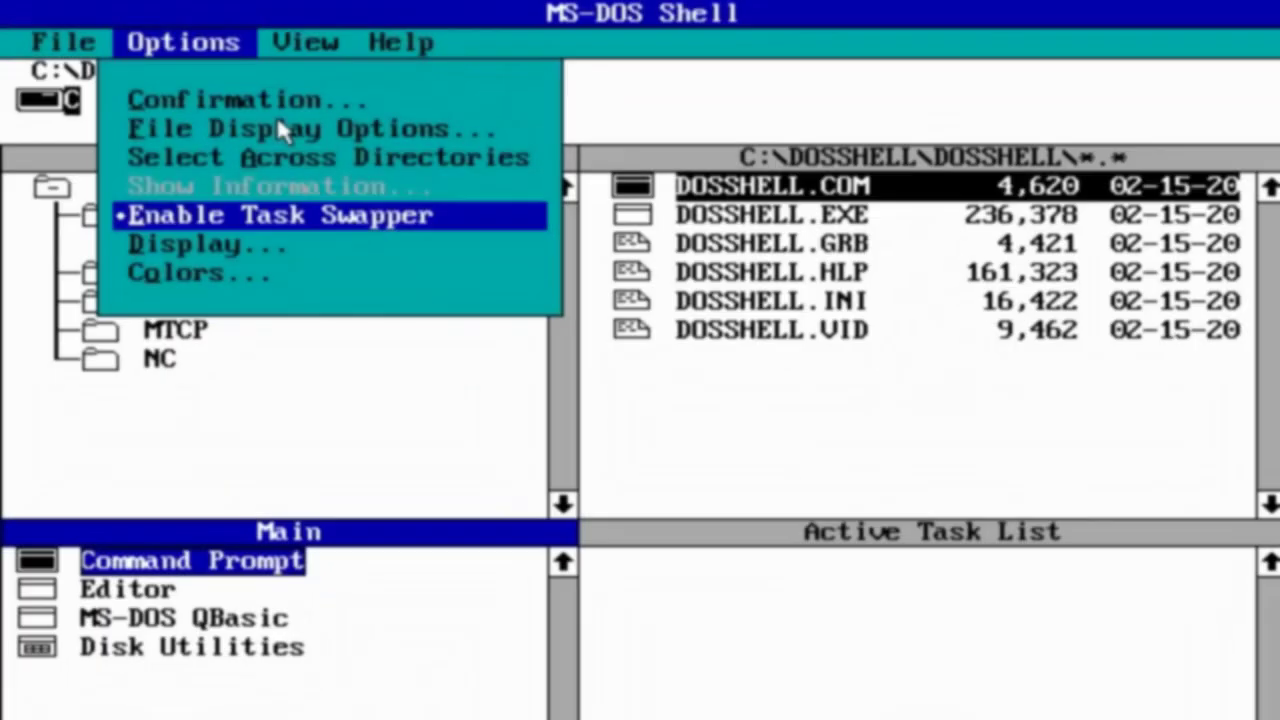
Examine the Confirmation settings for delete, replace and mouse operations, leaving them as they are.
key("Up")
key("Up")
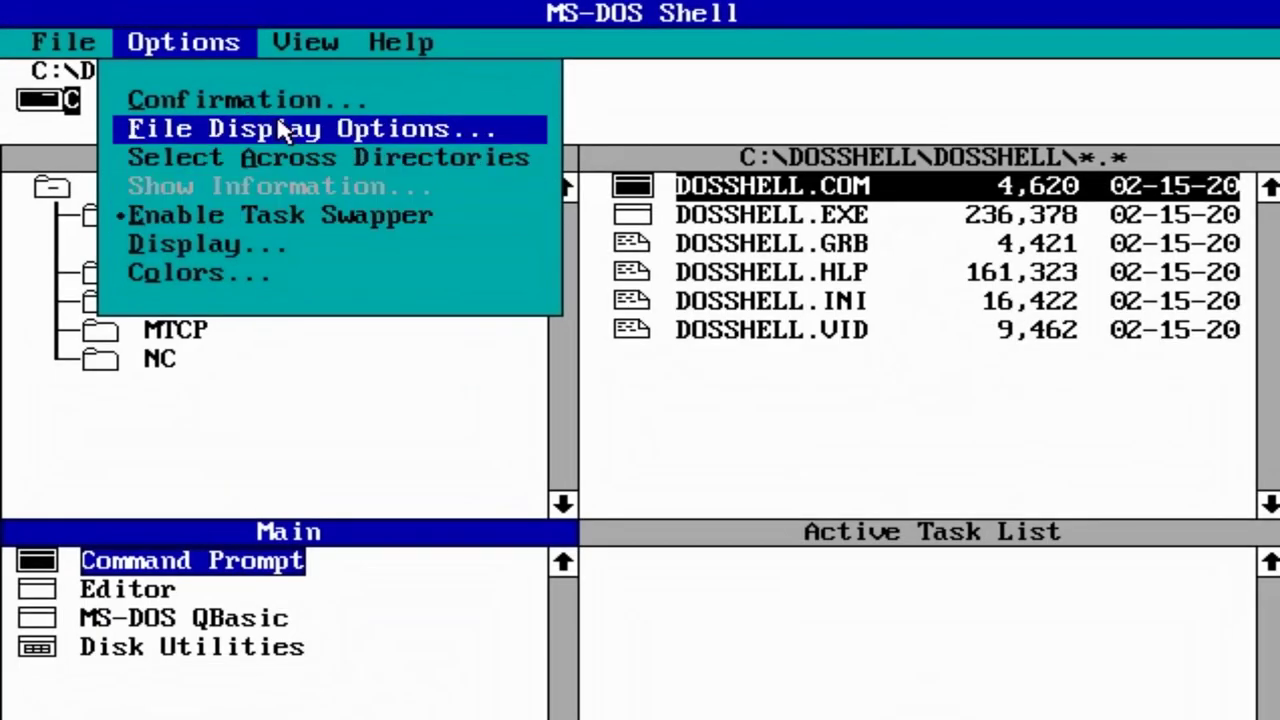
key("Up")
key("Down")
key("Up")
key("Return")
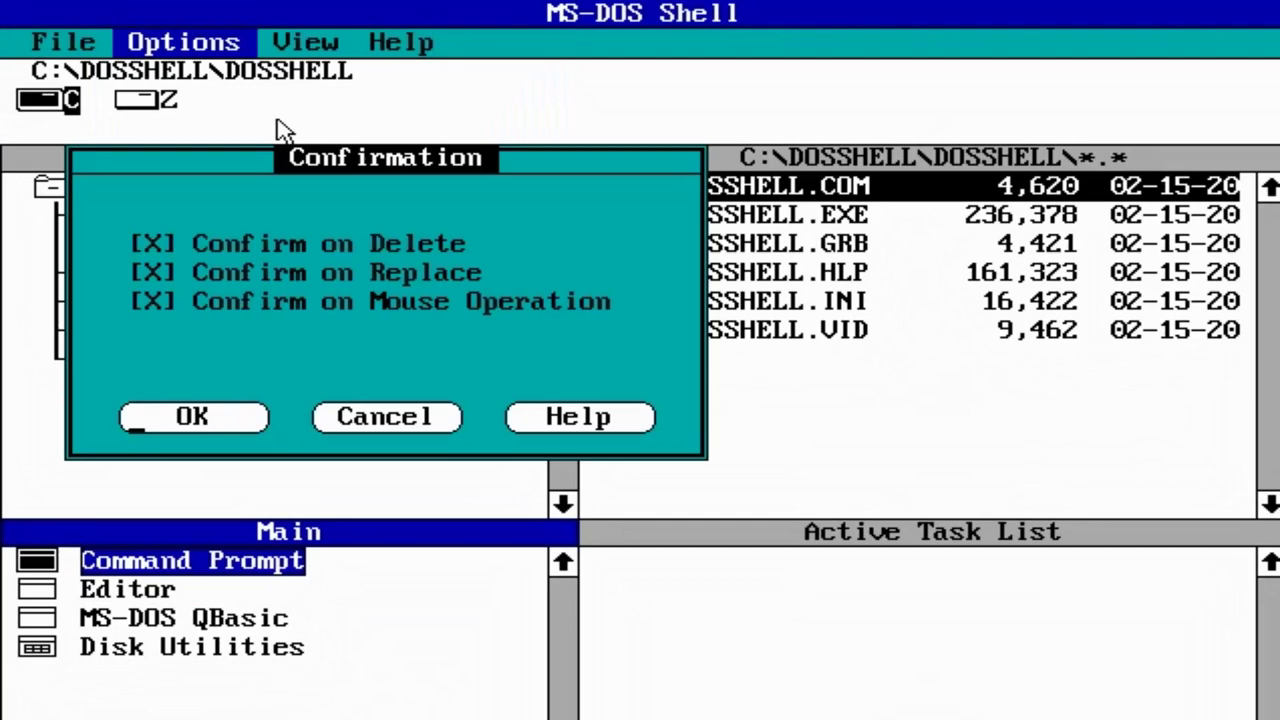
key("Escape")
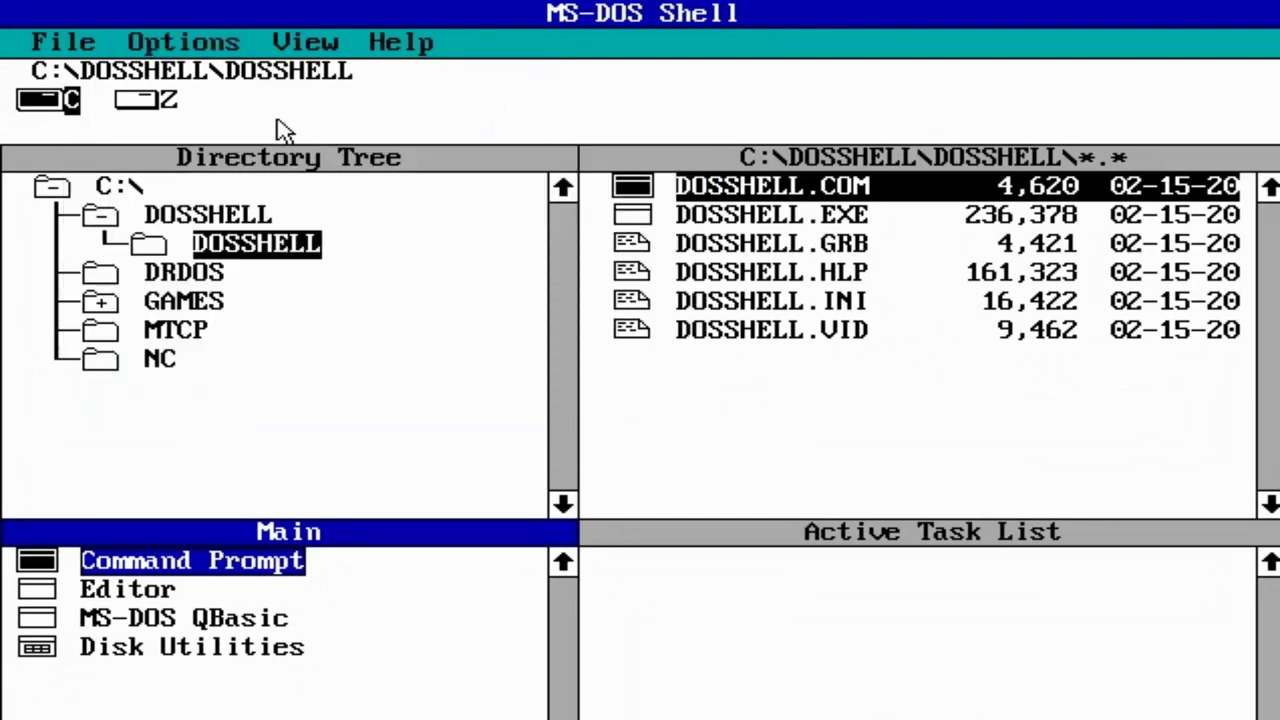
Examine the File Display Options, including the name filter and sort choices, and close them without changes.
key("alt+o")
key("Down")
key("Down")
key("Up")
key("Return")
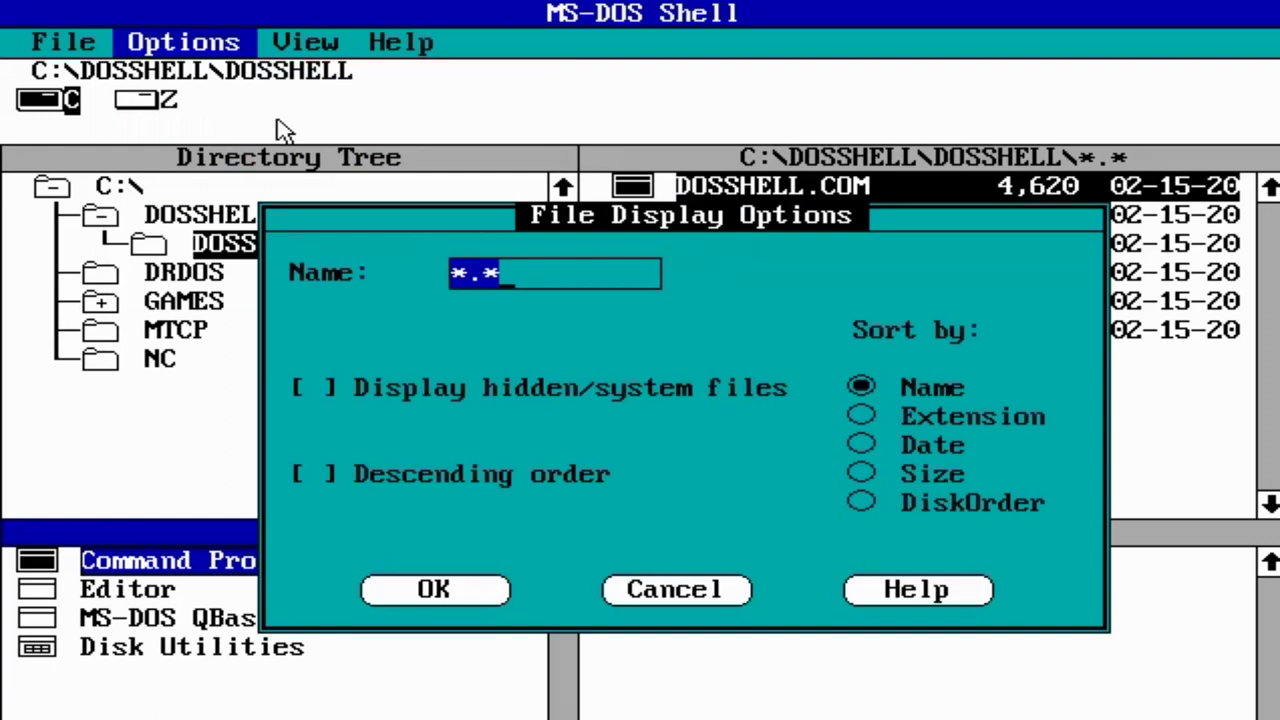
key("Escape")
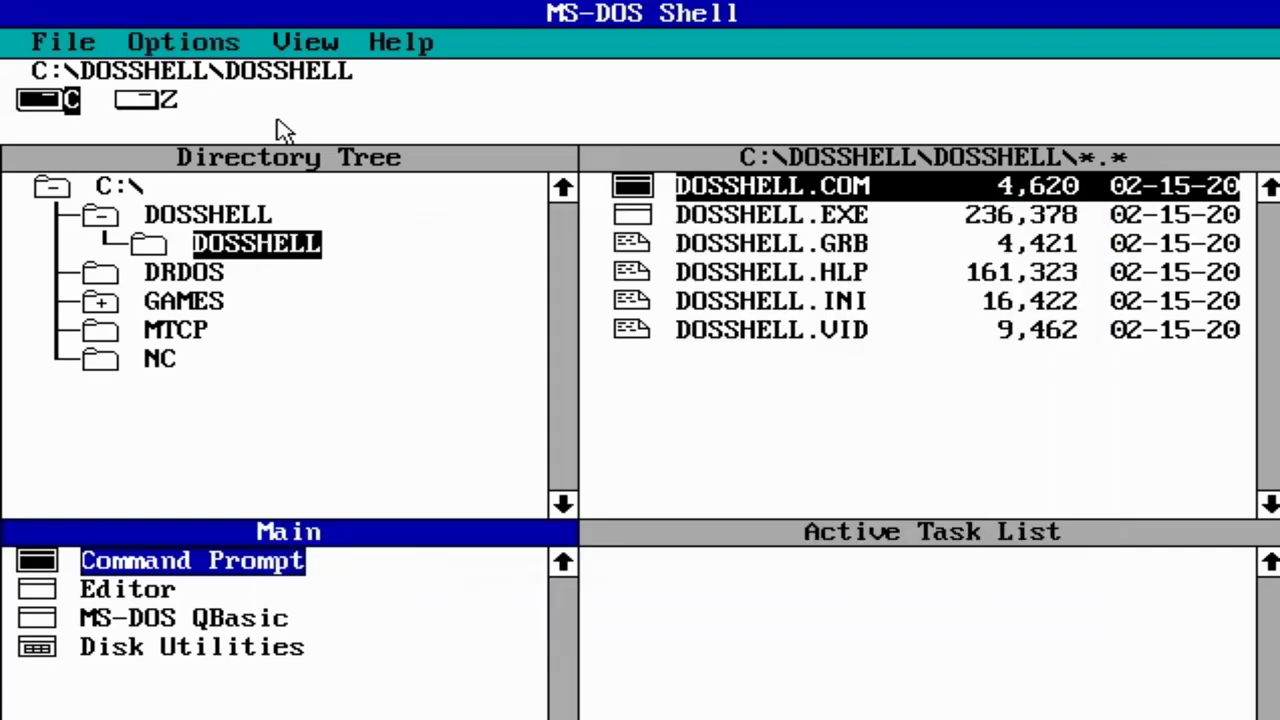
key("alt+o")
key("Right")
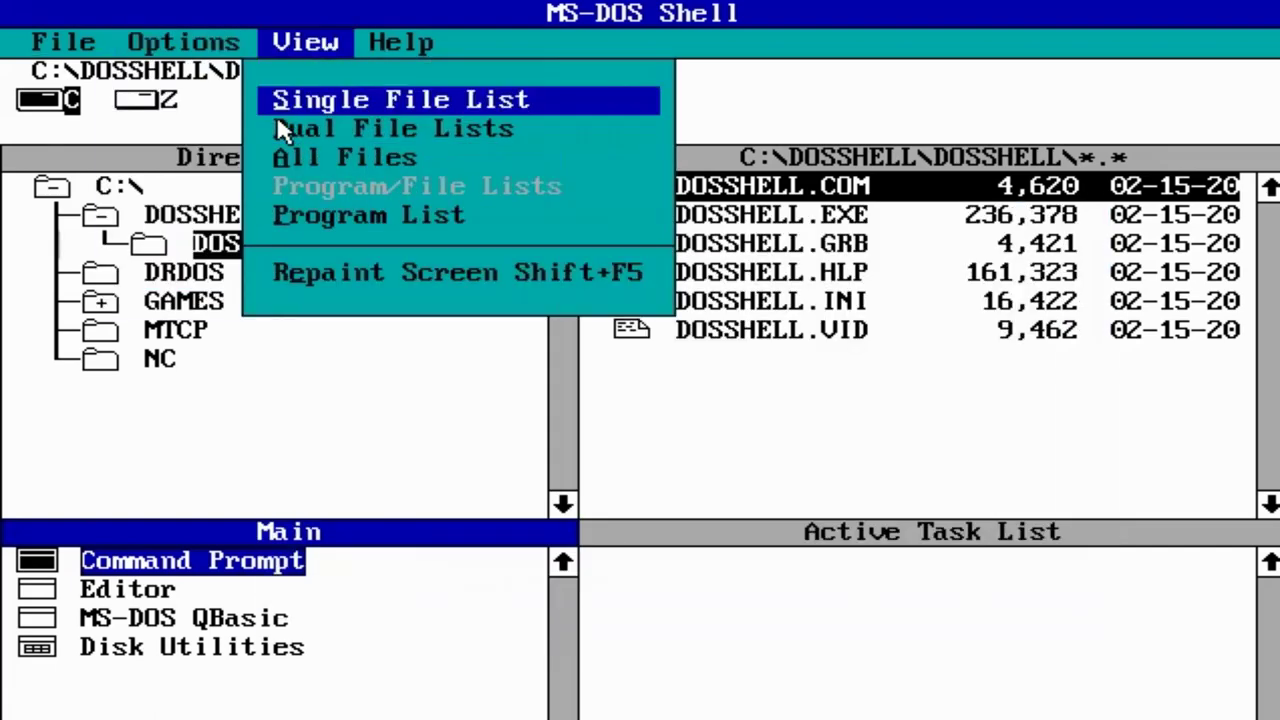
key("Escape")
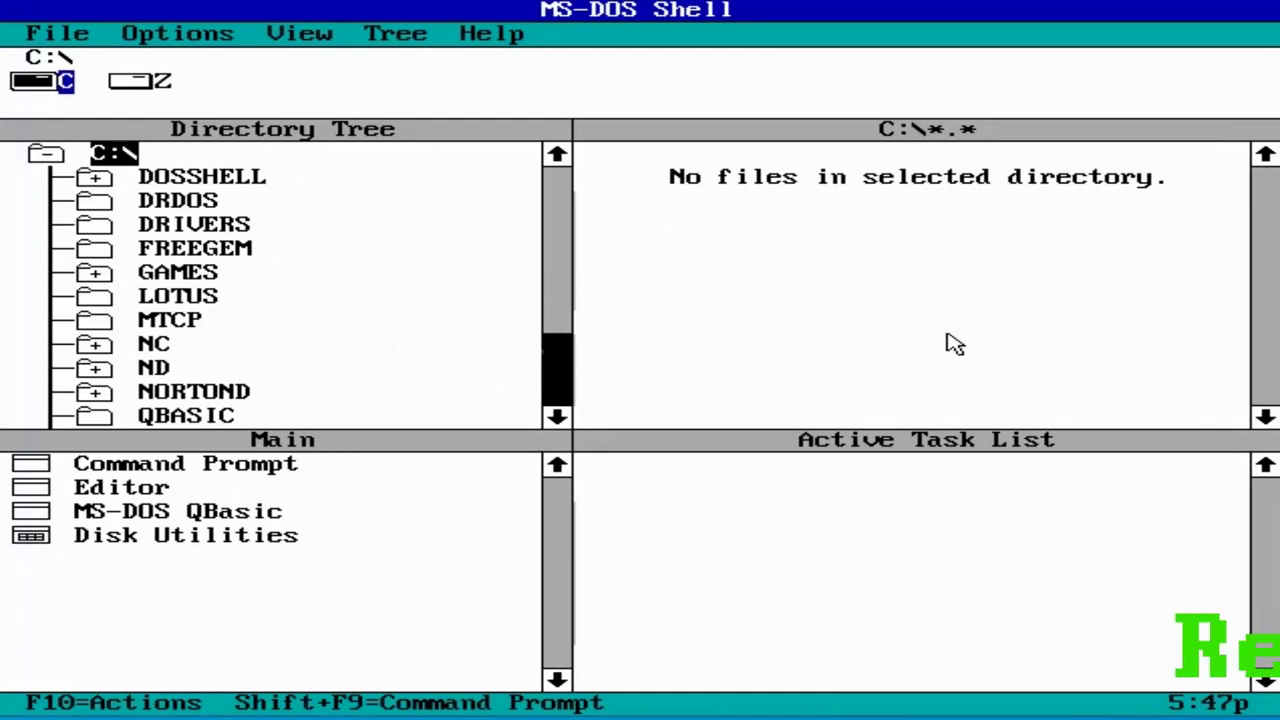
Select the QBASIC directory in the directory tree and move to its file list.
key("F10")
key("Return")
key("Escape")
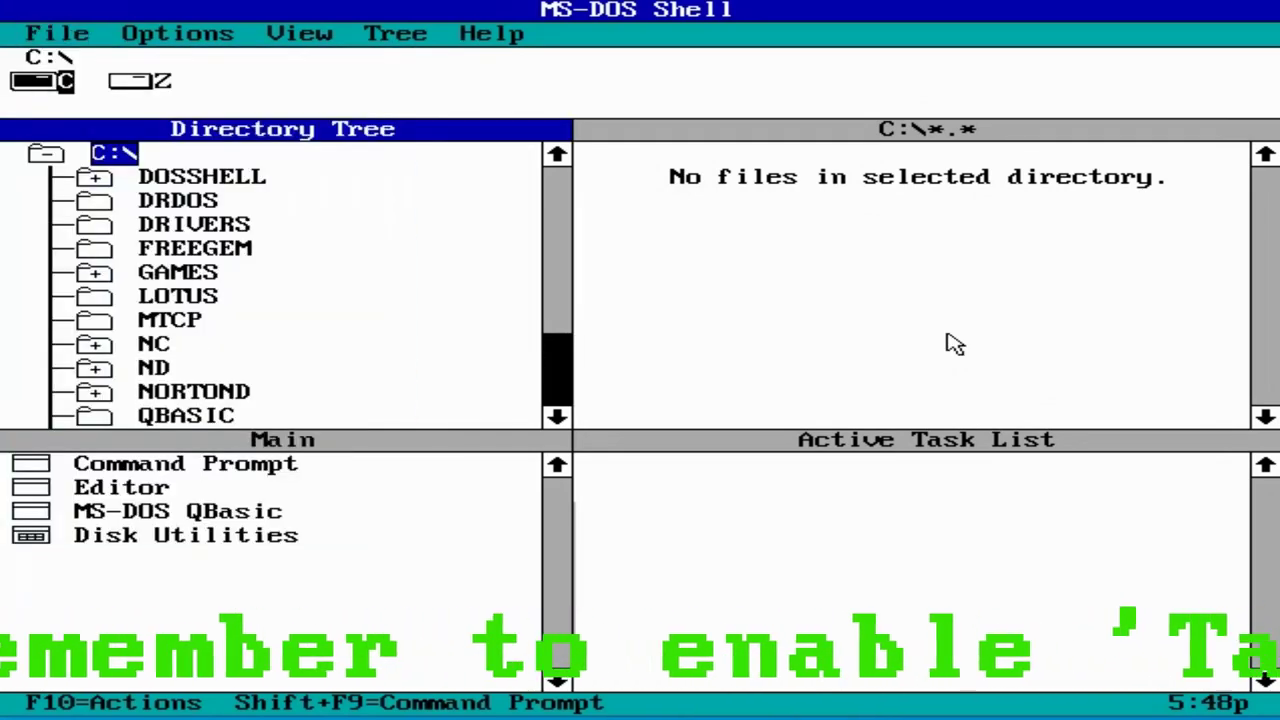
key("Down")
key("Down")
key("Down")
key("Down")
key("Down")
key("Down")
key("Down")
key("Down")
key("Down")
key("Down")
key("Down")
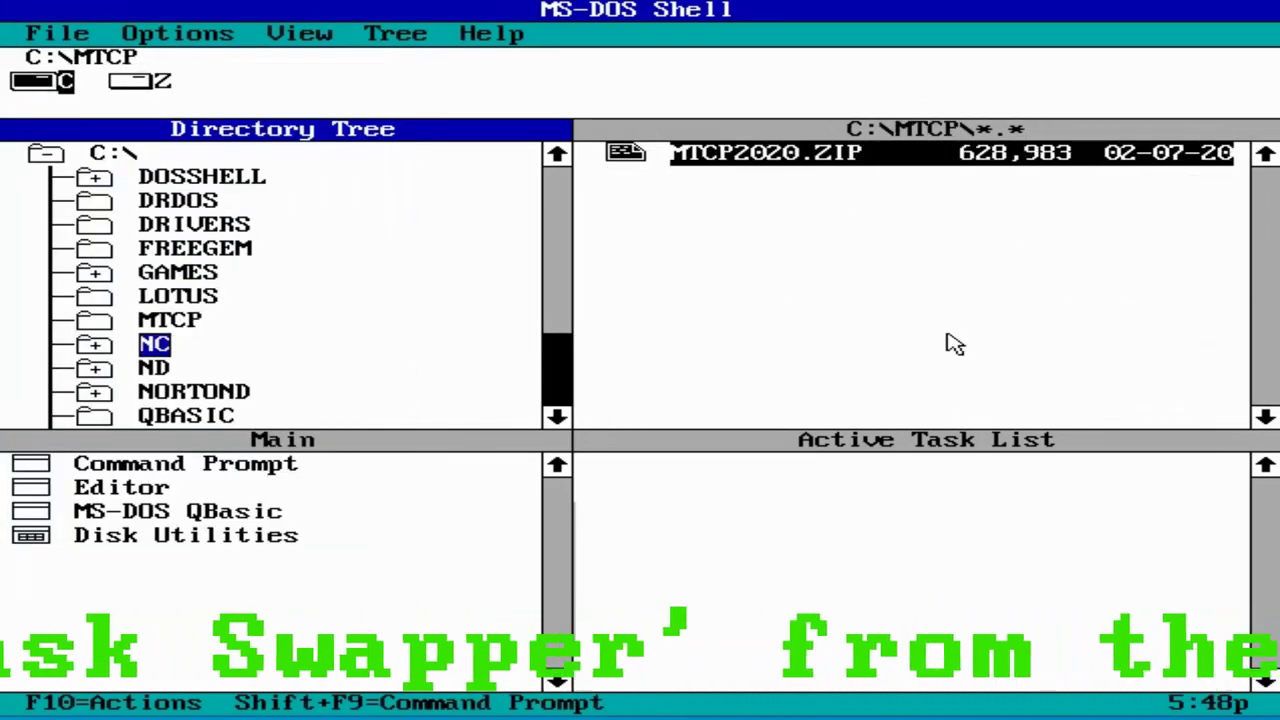
key("Tab")
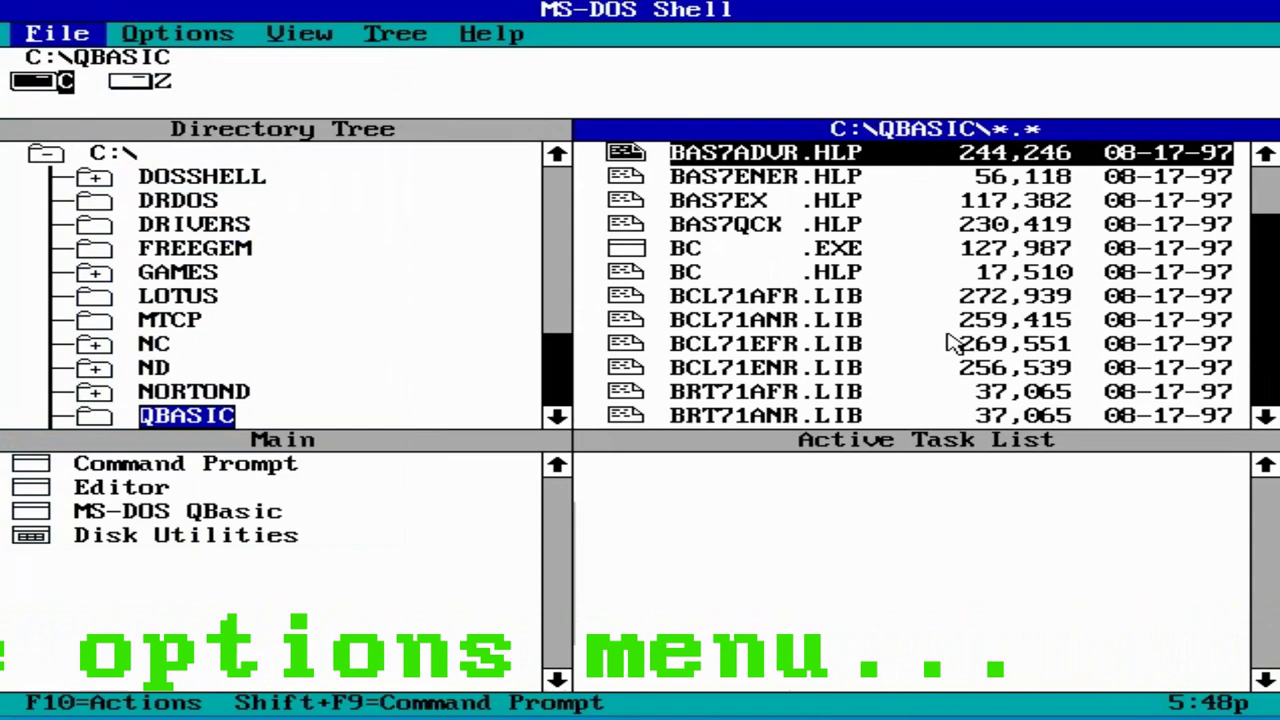
Find QB.EXE in the QBASIC file list and launch it.
key("Down")
key("Down")
key("Down")
key("Down")
key("Down")
key("Down")
key("Down")
key("Down")
key("Down")
key("Down")
key("Down")
key("Down")
key("Down")
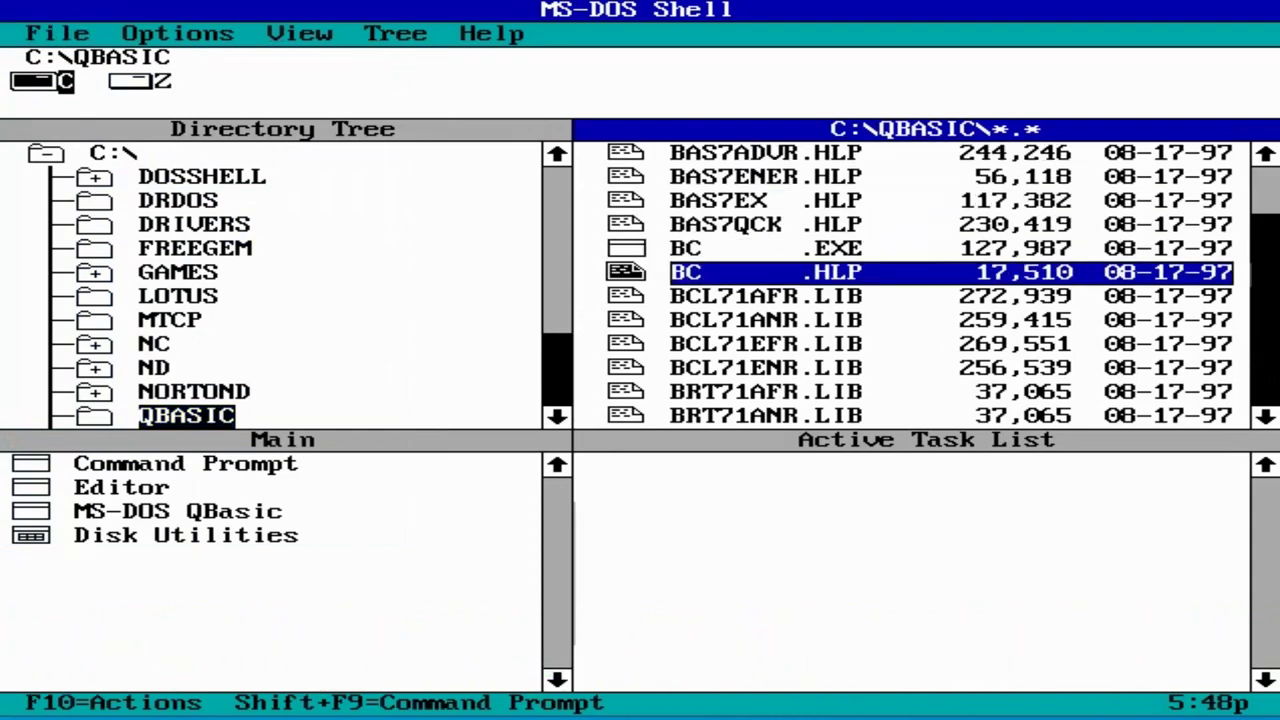
key("Down")
key("Down")
key("Down")
key("Down")
key("Down")
key("Down")
key("Down")
key("Down")
key("Down")
key("Down")
key("Down")
key("Down")
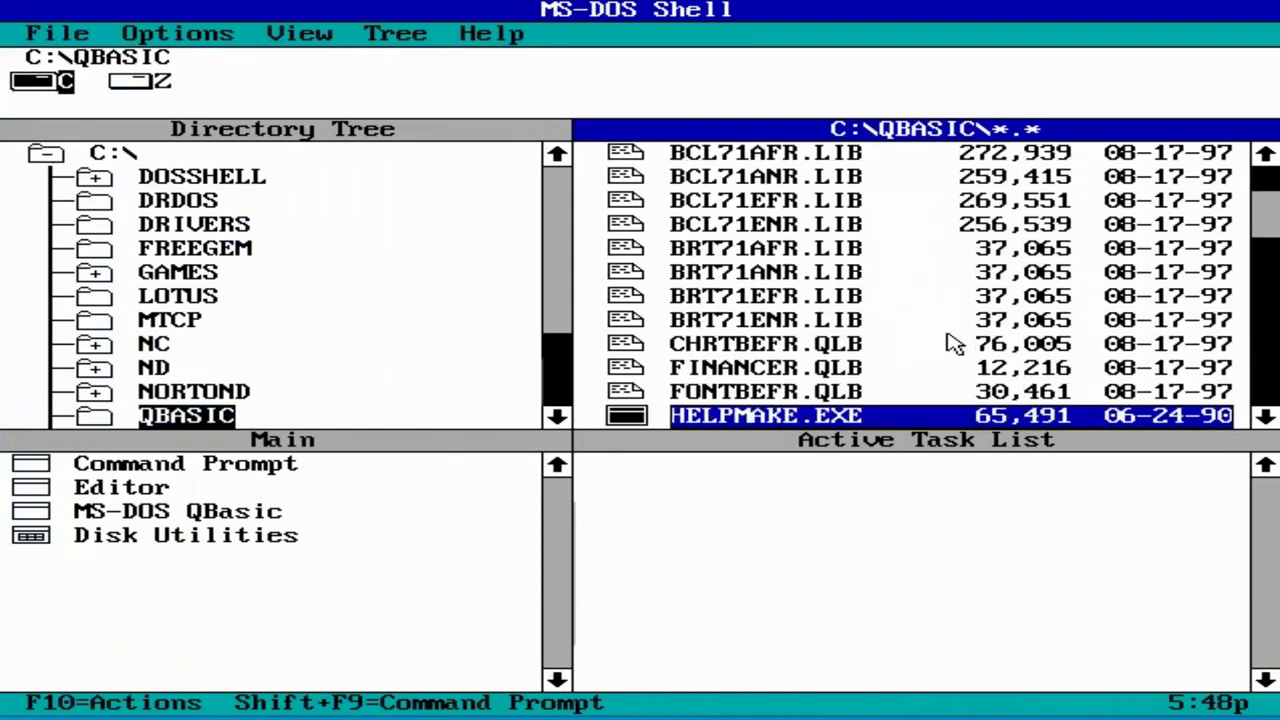
key("Down")
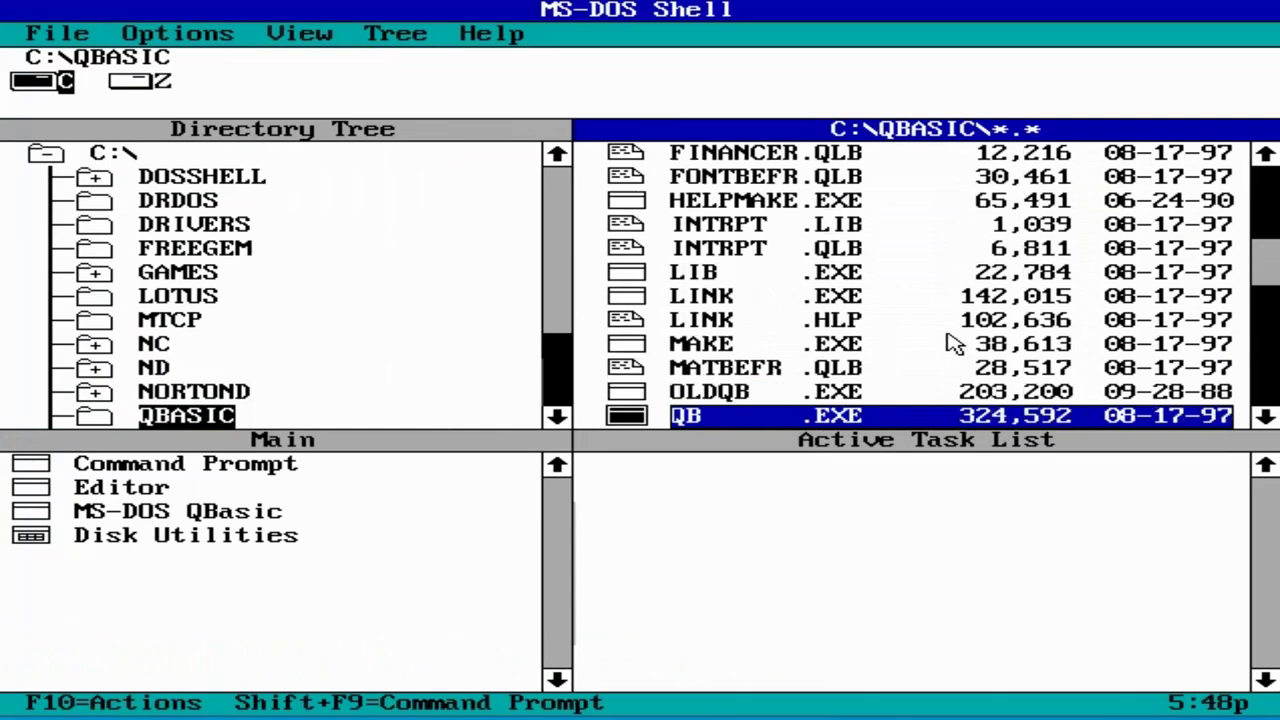
key("Down")
key("Up")
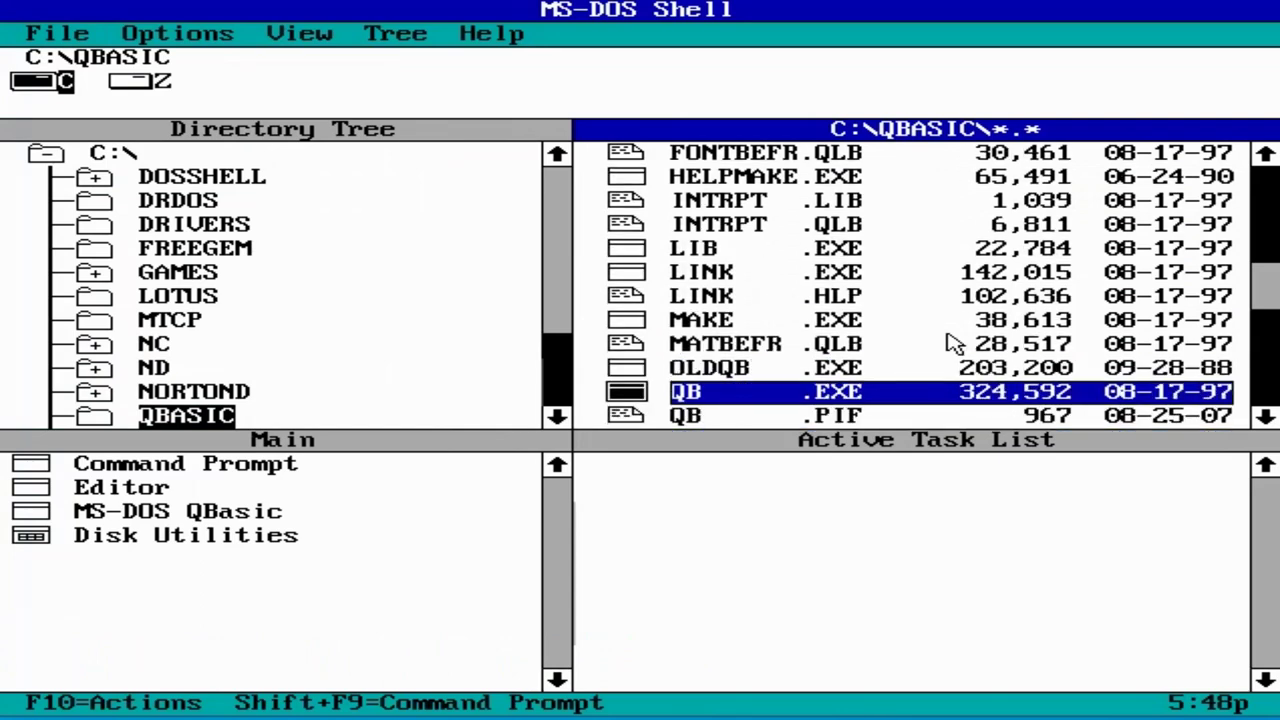
key("Return")
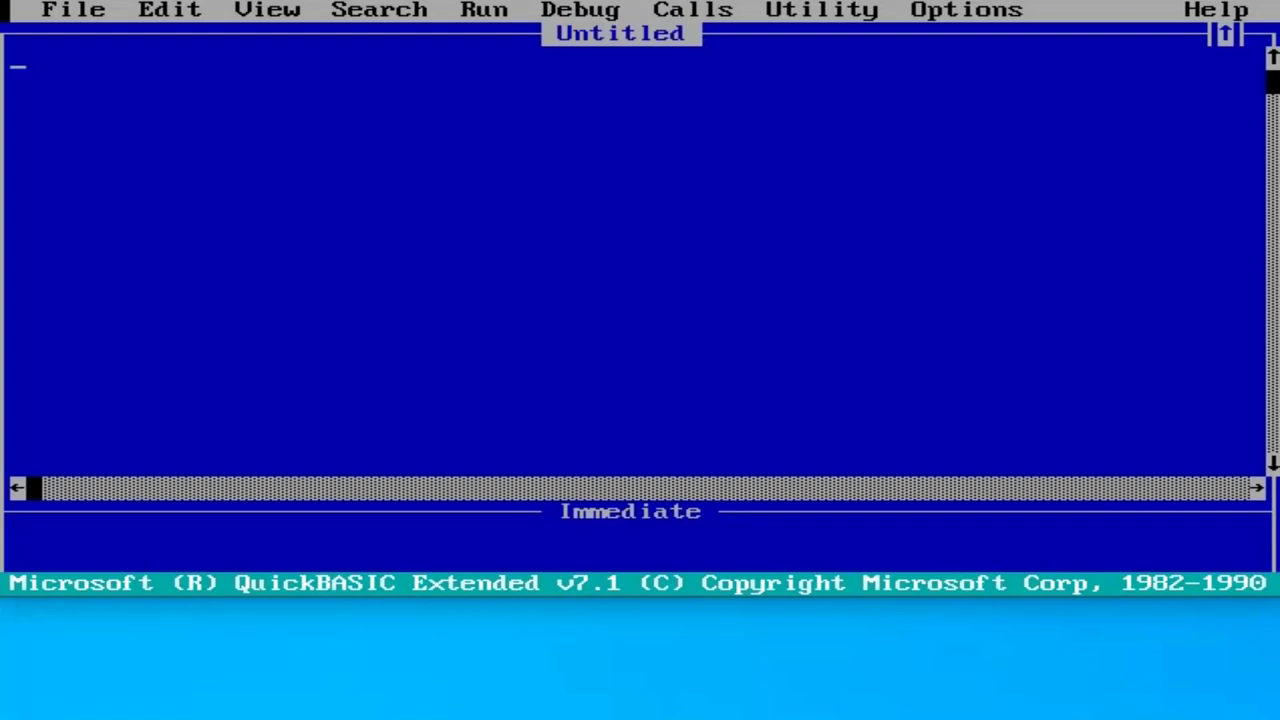
Switch from QuickBASIC back to the shell and resume QB.EXE from the Active Task List.
key("ctrl+Escape")
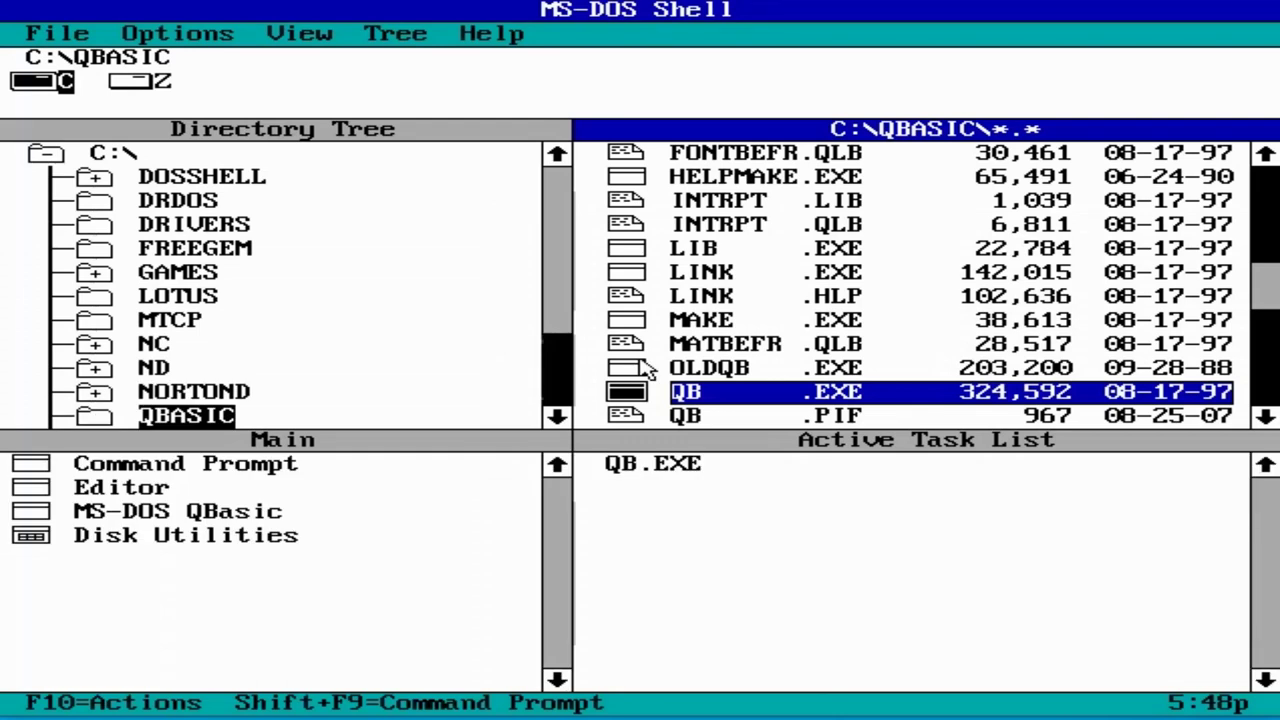
key("Tab")
key("Tab")
key("alt")
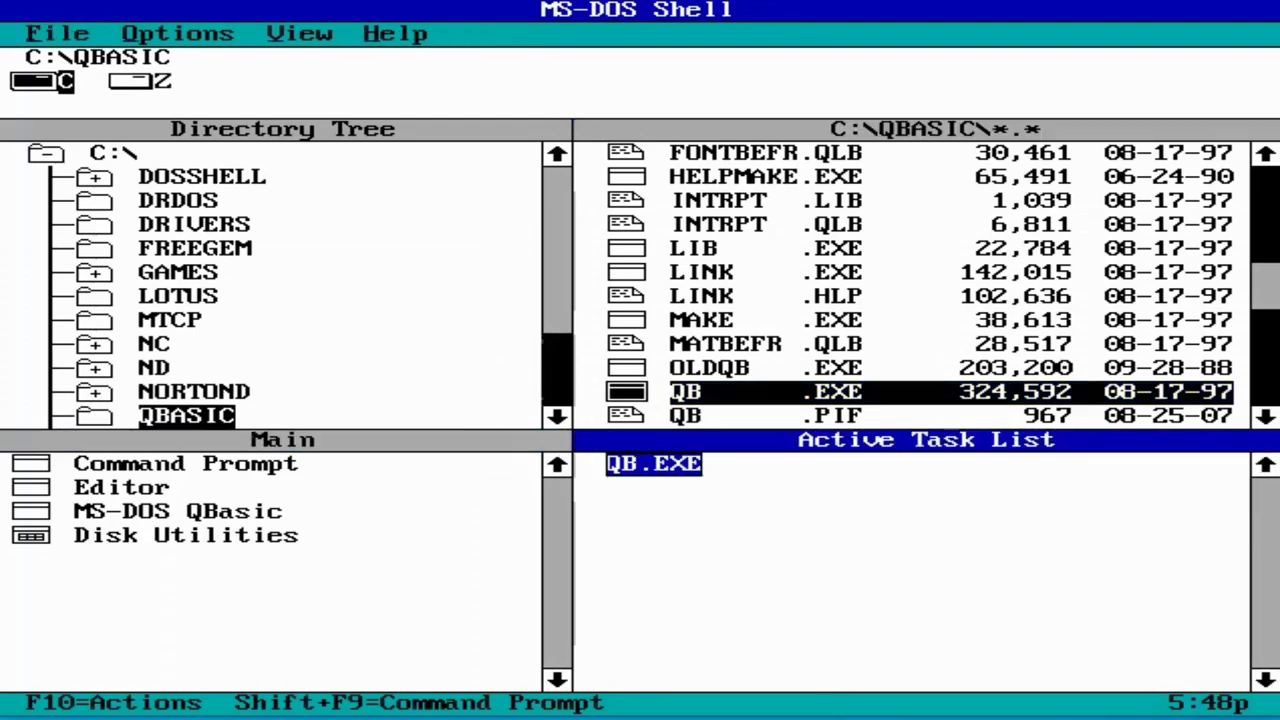
key("alt")
key("Return")
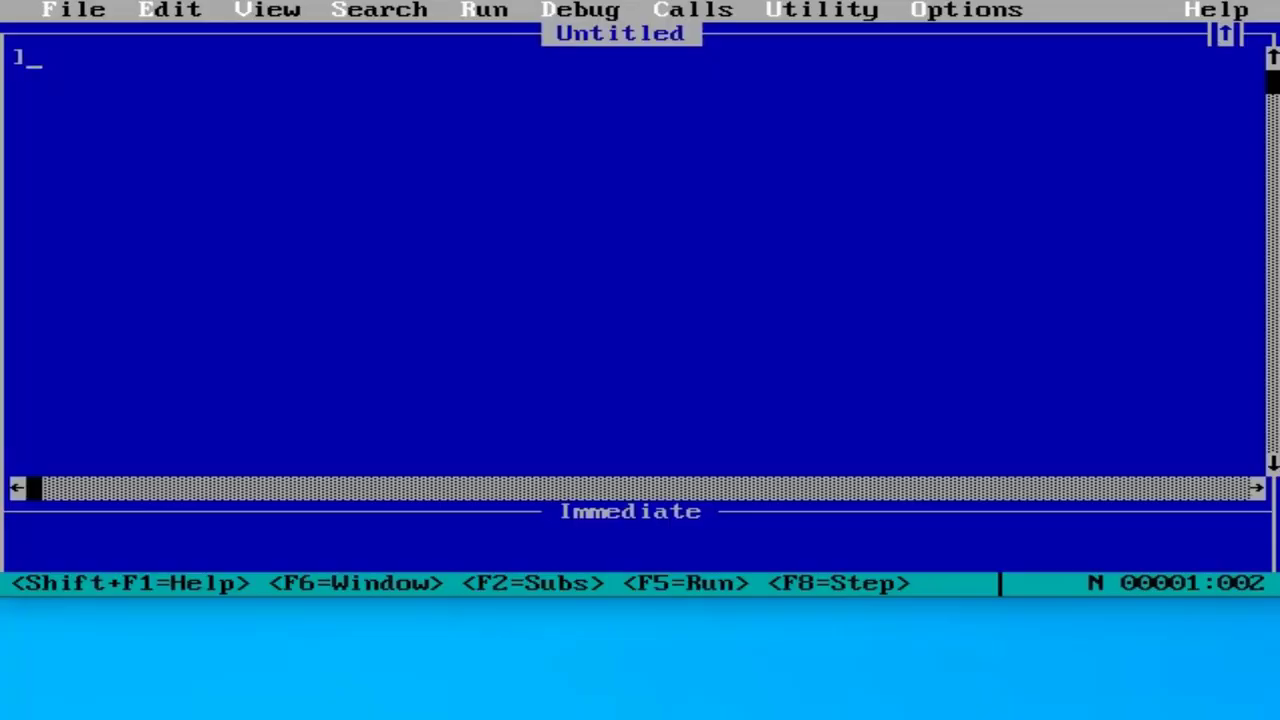
Leave QuickBASIC running, return to the shell and select the NC directory in the tree.
type("]")
key("ctrl+Escape")
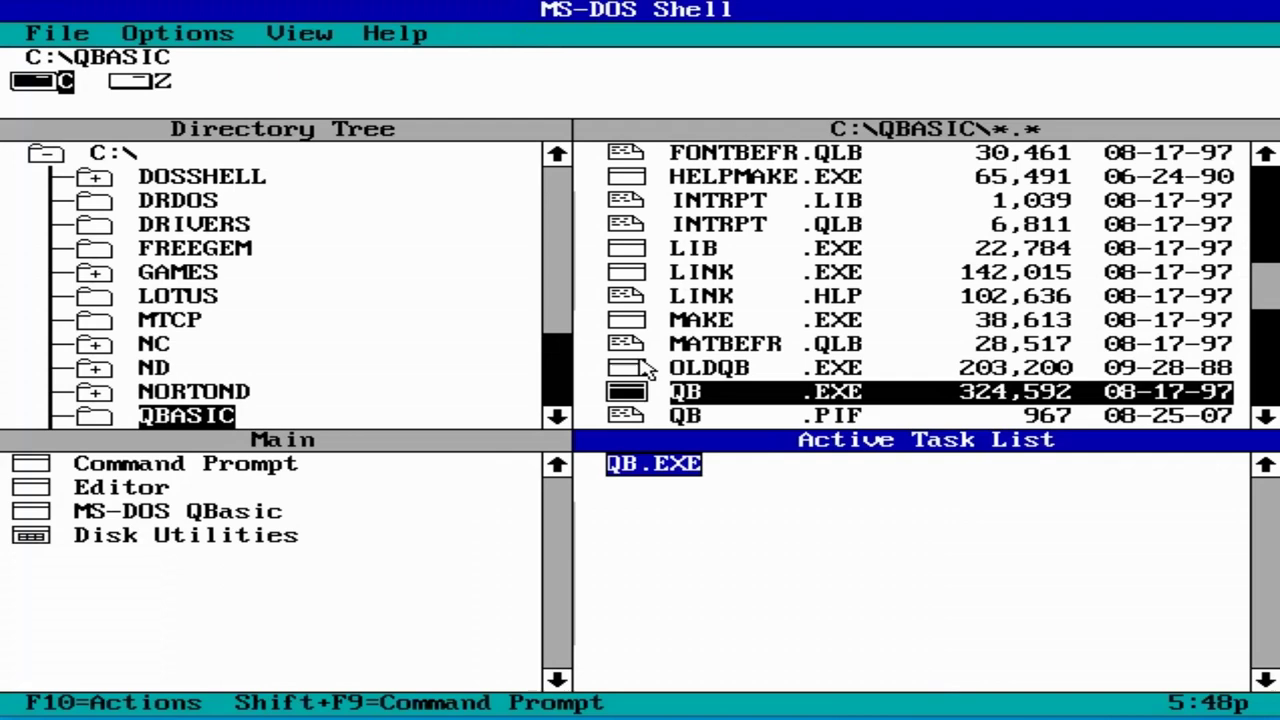
key("F10")
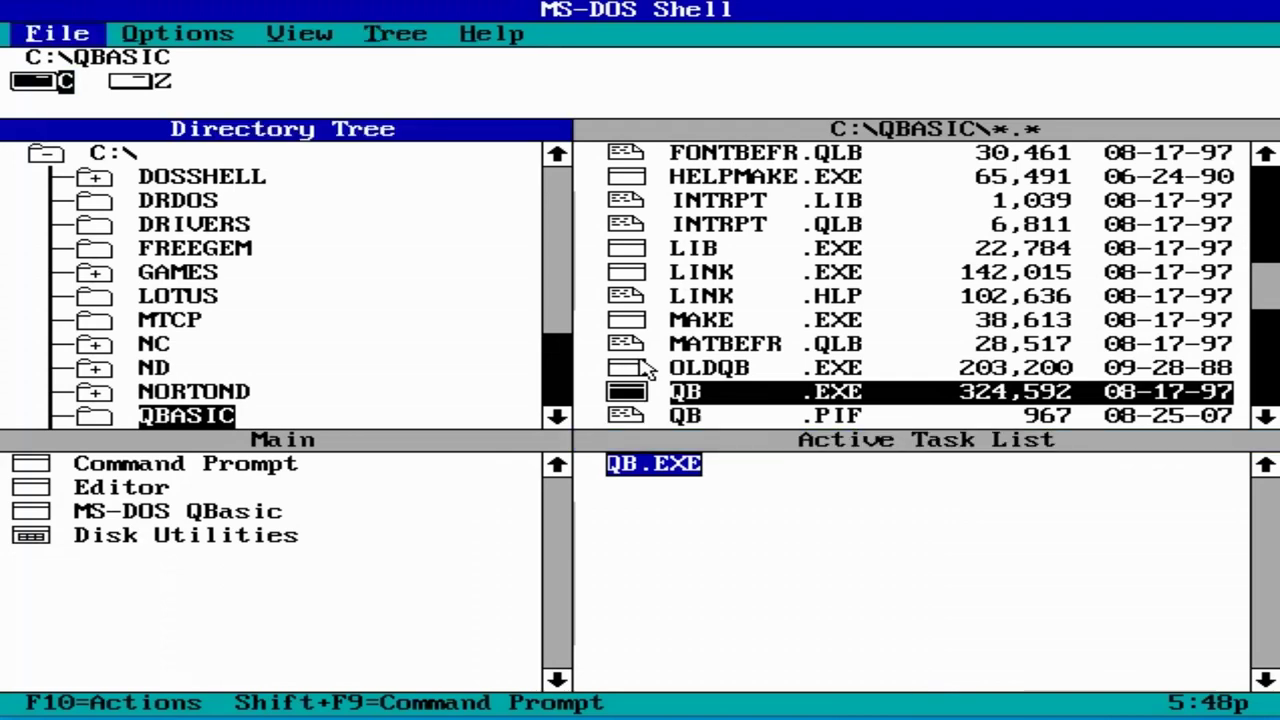
key("Return")
key("Escape")
key("Down")
key("Down")
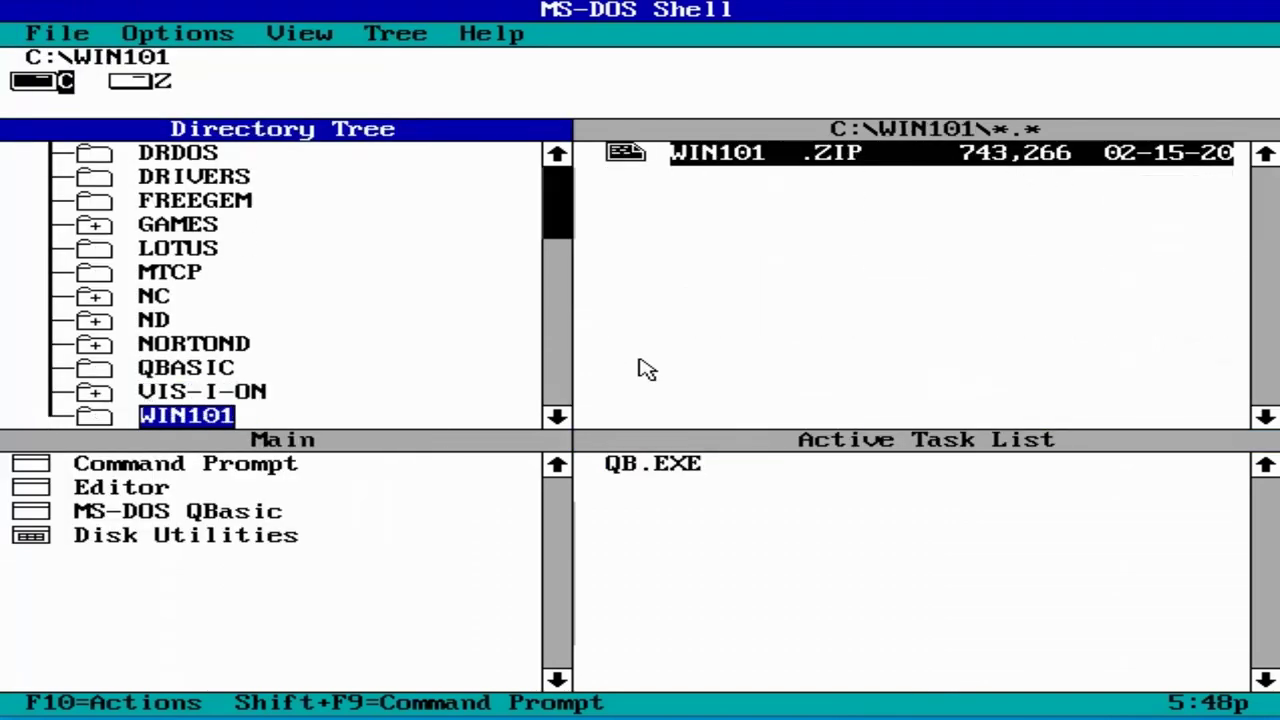
key("Up")
key("Up")
key("Up")
key("Up")
key("Up")
key("Up")
key("Up")
key("Up")
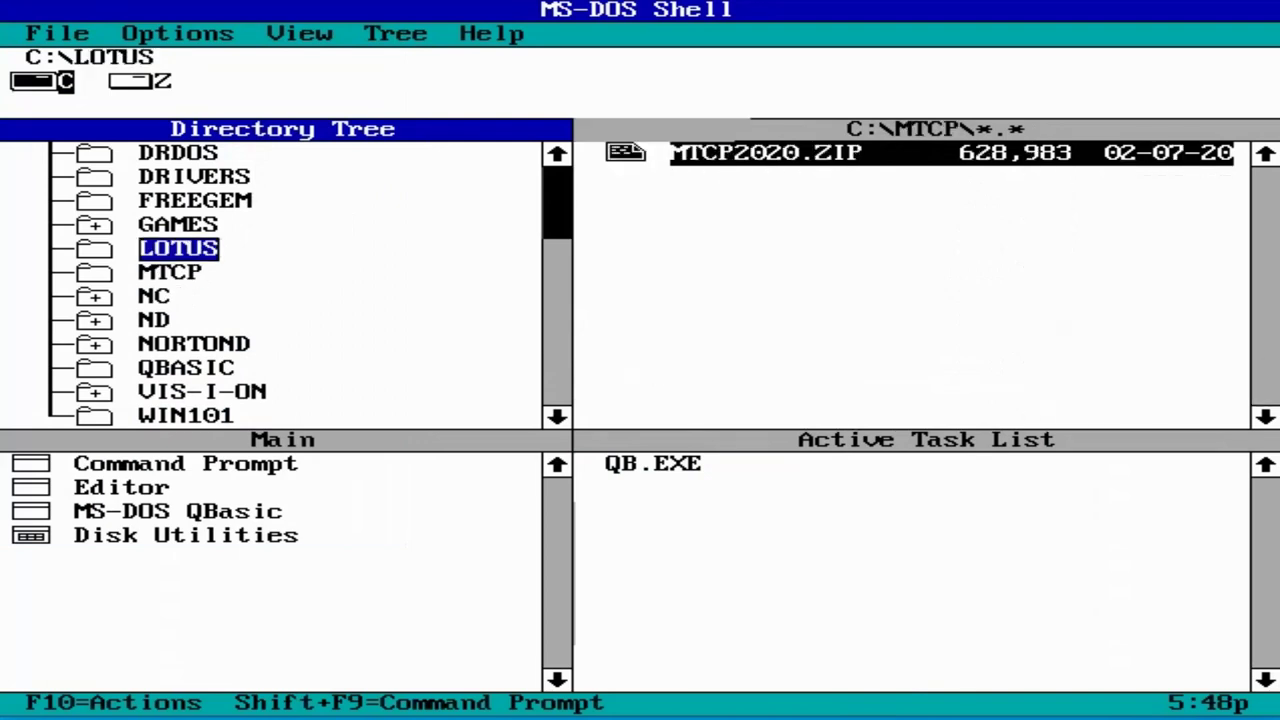
key("Down")
key("Down")
key("Down")
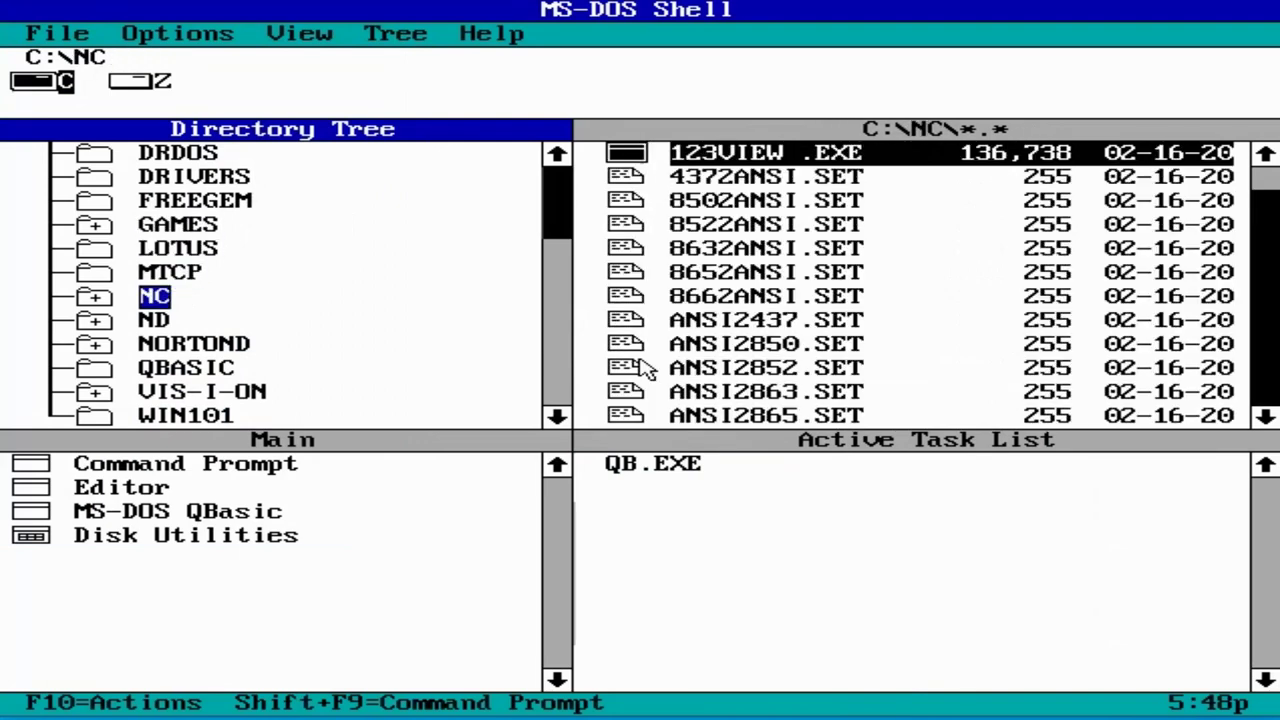
Find NC.EXE in the NC directory's file list and launch Norton Commander.
key("Tab")
key("F10")
key("Return")
key("Escape")
key("Tab")
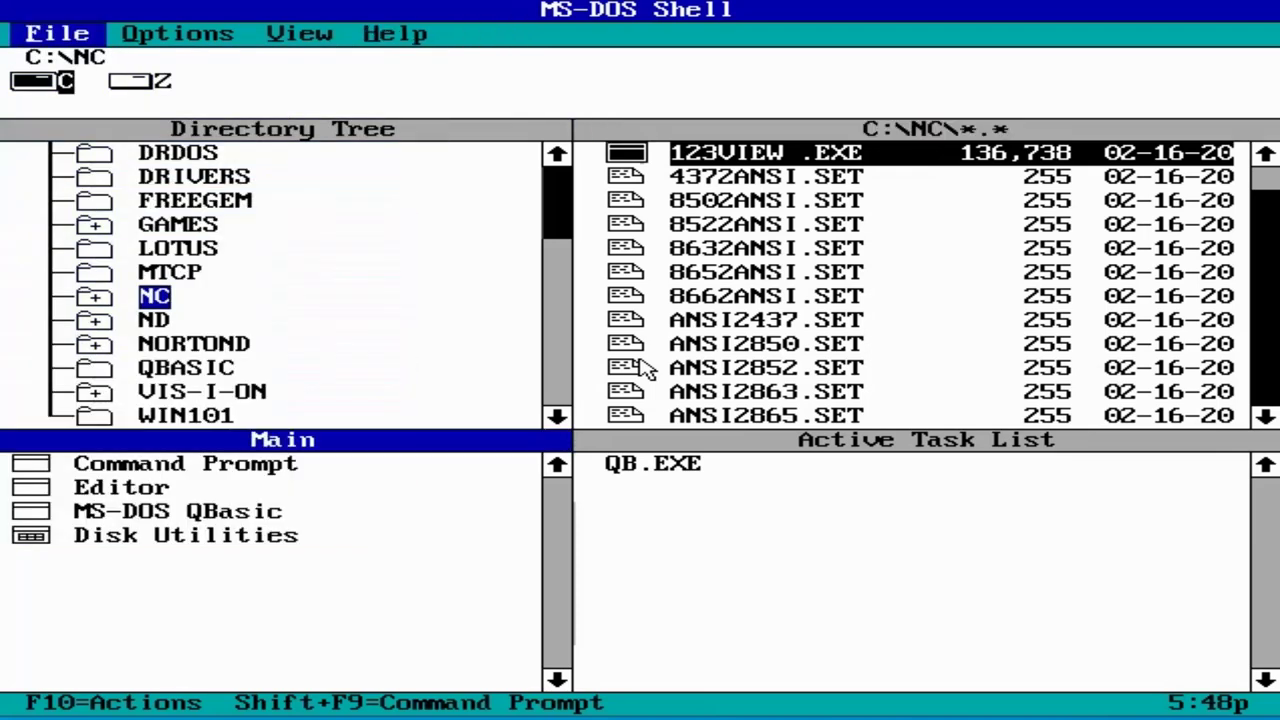
key("Tab")
key("Tab")
key("Tab")
key("Tab")
key("Return")
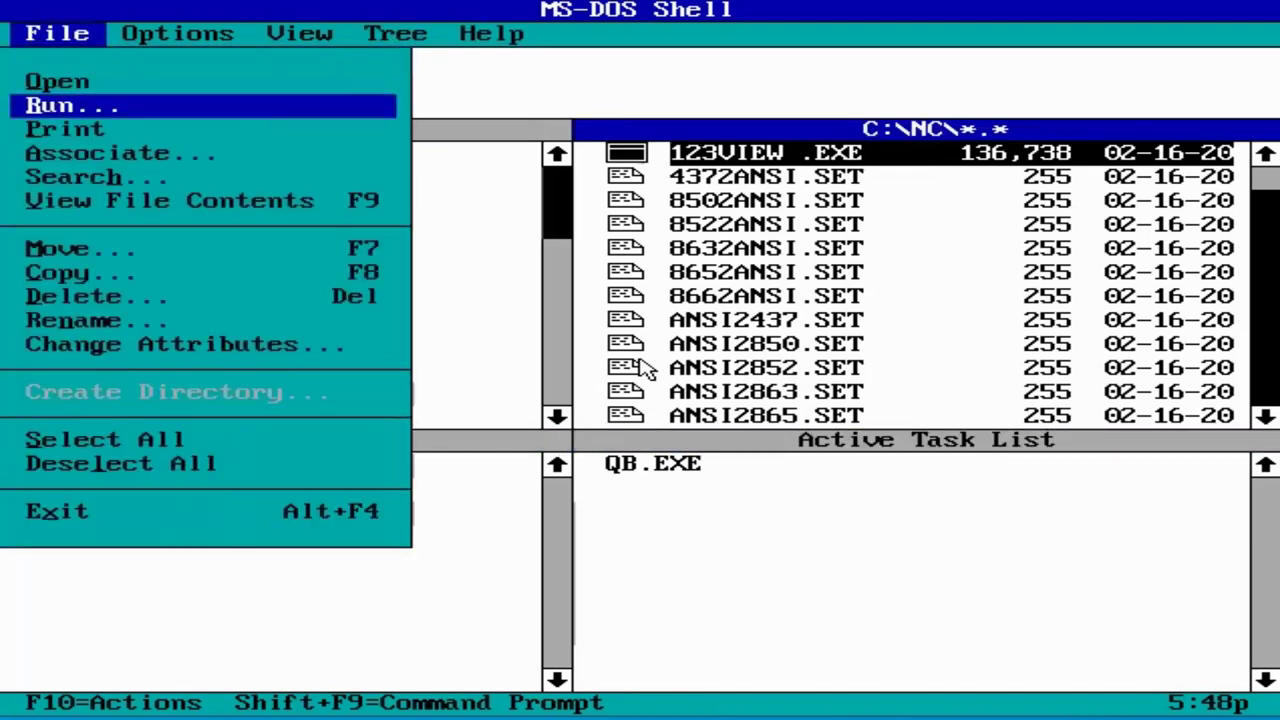
key("Escape")
key("Down")
key("Down")
key("Down")
key("Down")
key("Down")
key("n")
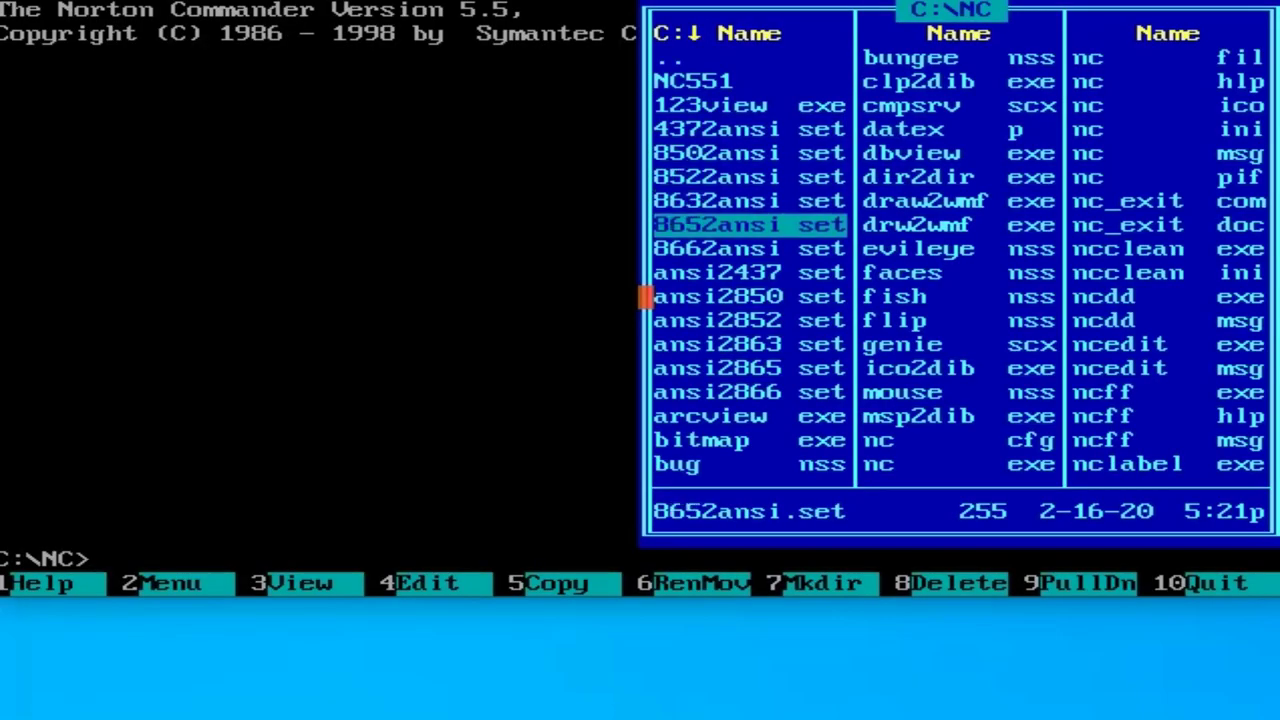
Move the Norton Commander highlight down to ansi2863.set and switch back to the shell.
key("Down")
key("Up")
key("Down")
key("Down")
key("Down")
key("Down")
key("Down")
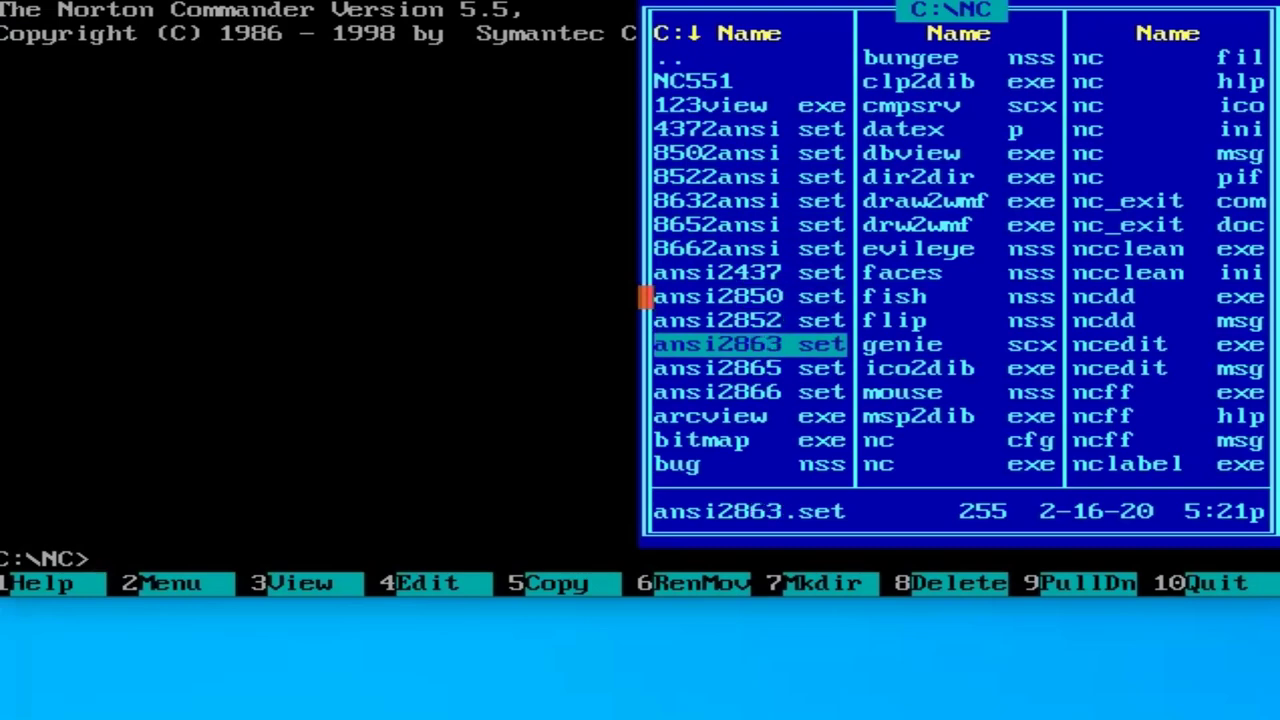
key("ctrl+Escape")
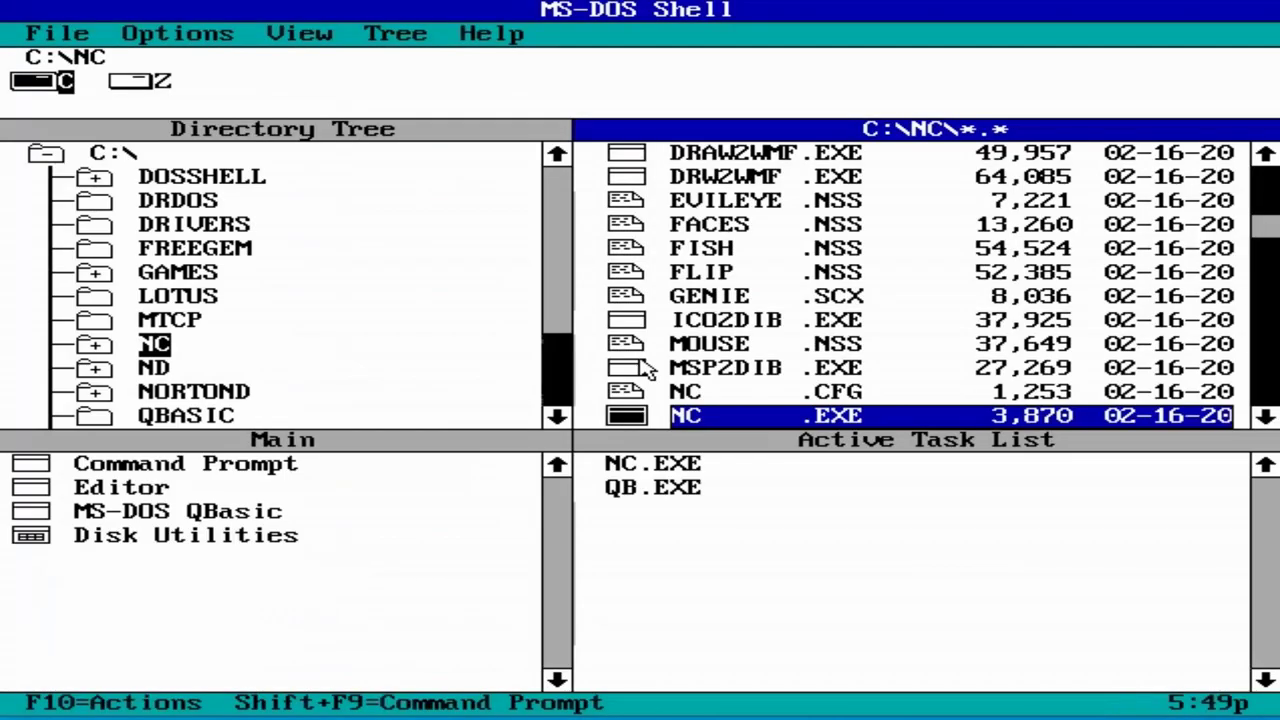
Swap between the shell and Norton Commander, and resume QB.EXE from the Active Task List before returning to the shell.
key("alt+Tab")
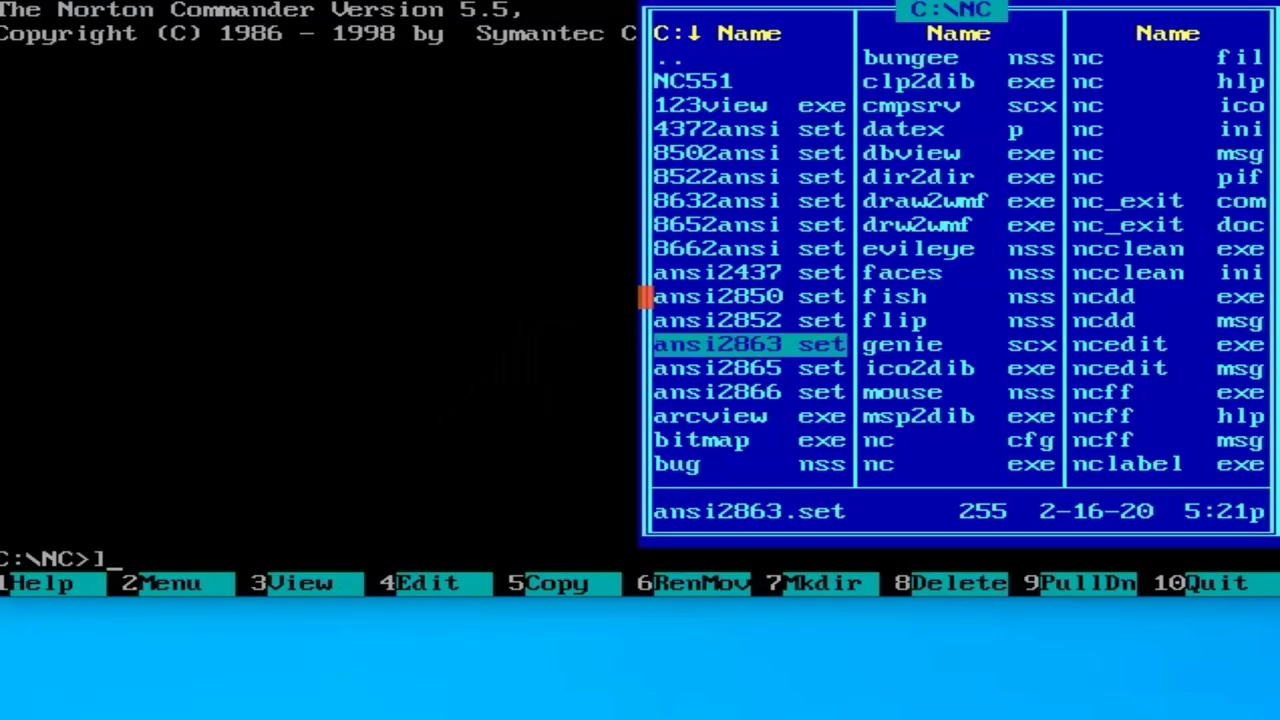
key("ctrl+Escape")
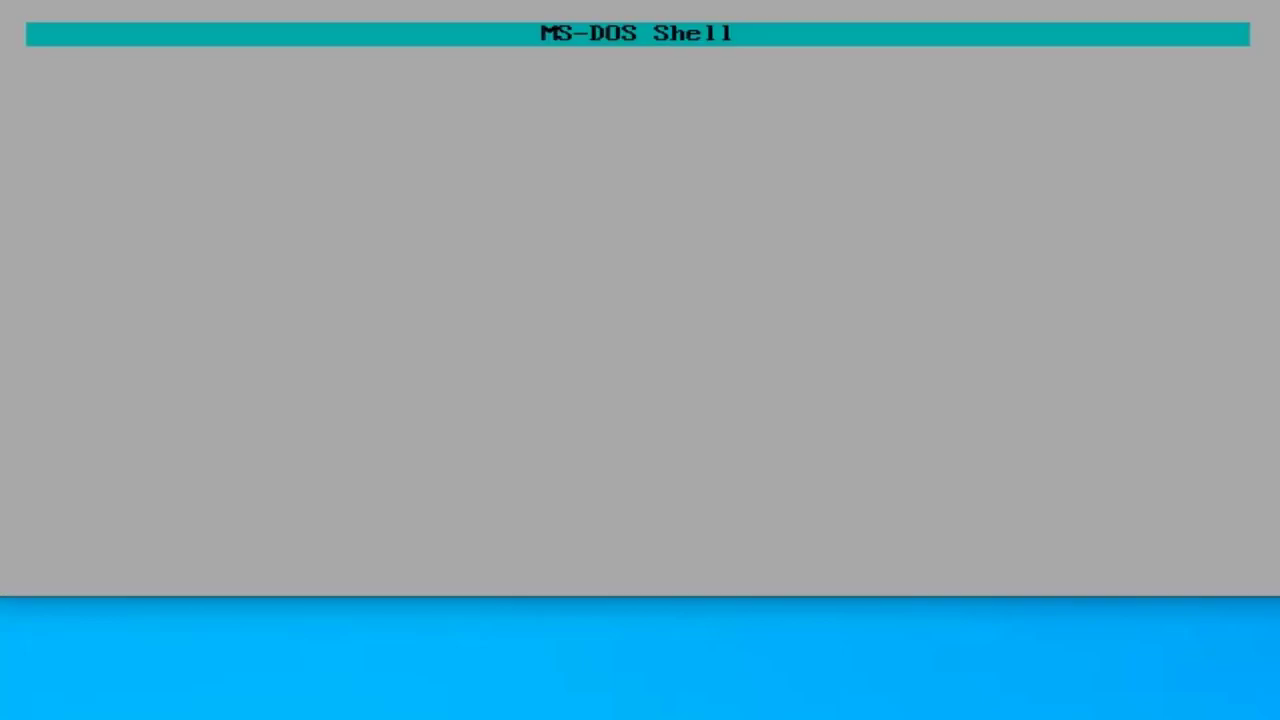
key("alt+Tab")
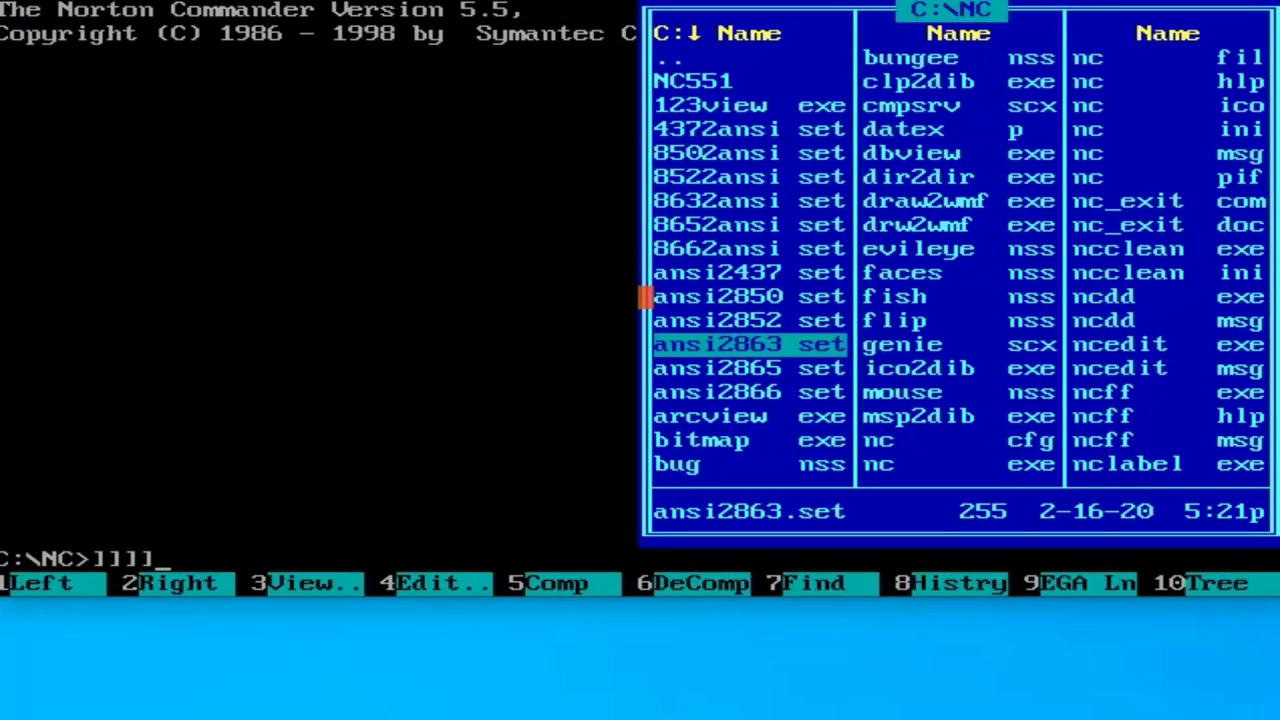
key("alt+Tab")
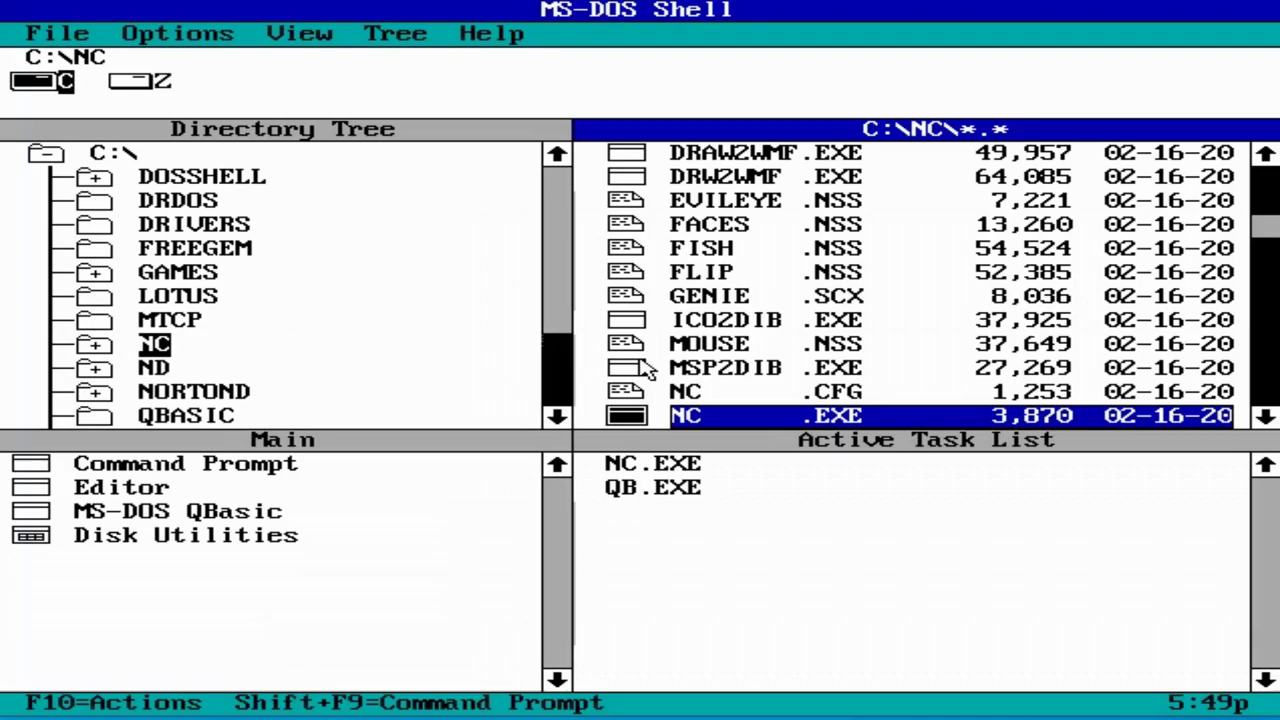
double_click(620, 487)
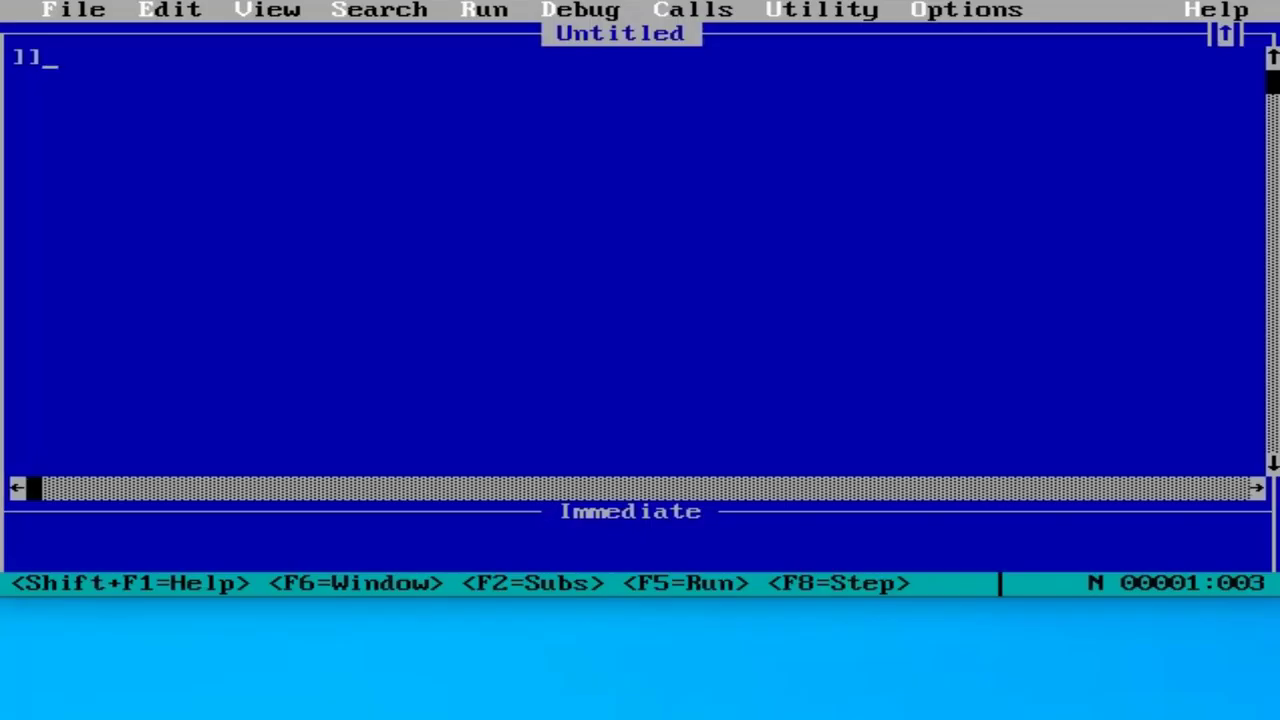
key("alt+Tab")
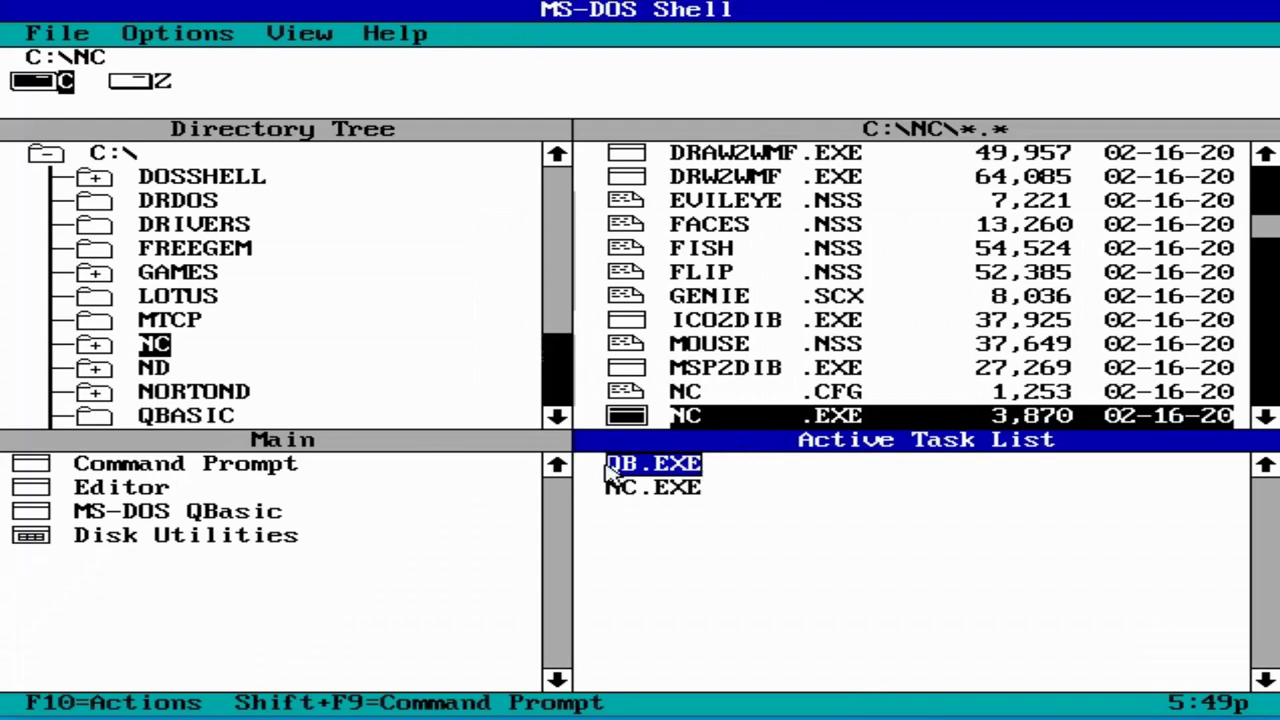
Launch PRINCE.EXE from the PRINCE directory under GAMES and switch back to the shell.
left_click(186, 278)
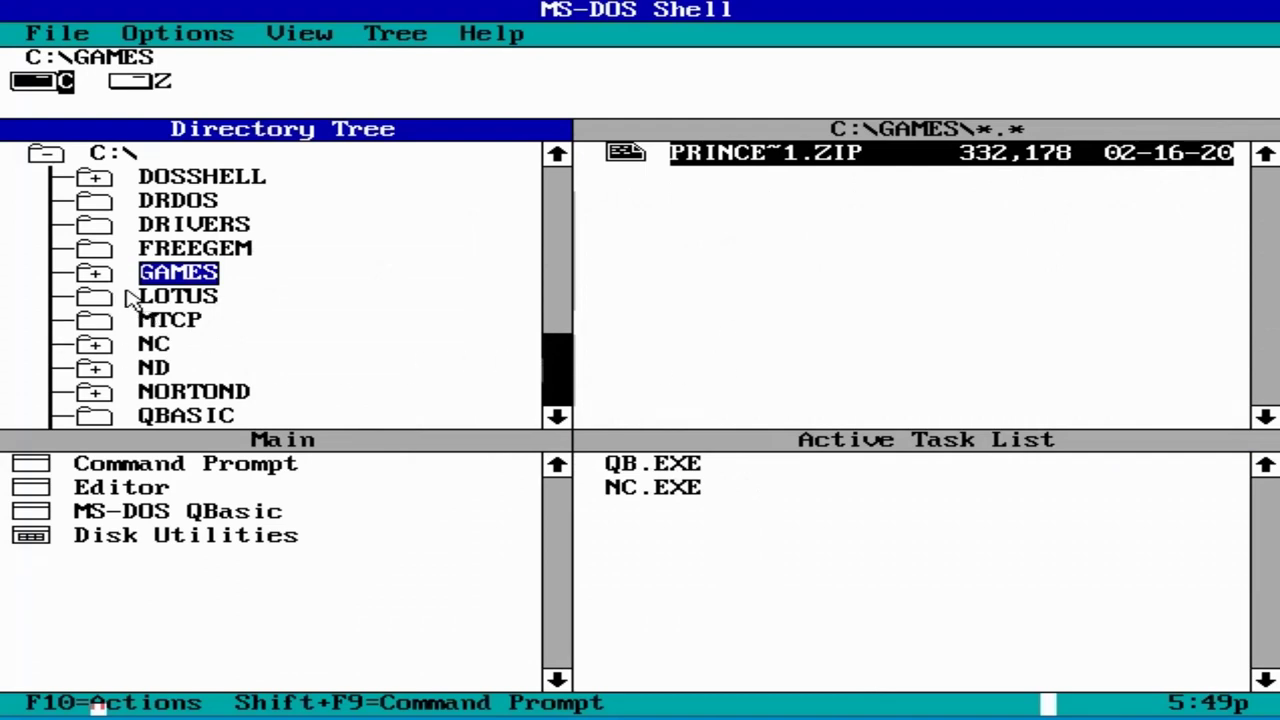
left_click(97, 277)
left_click(204, 298)
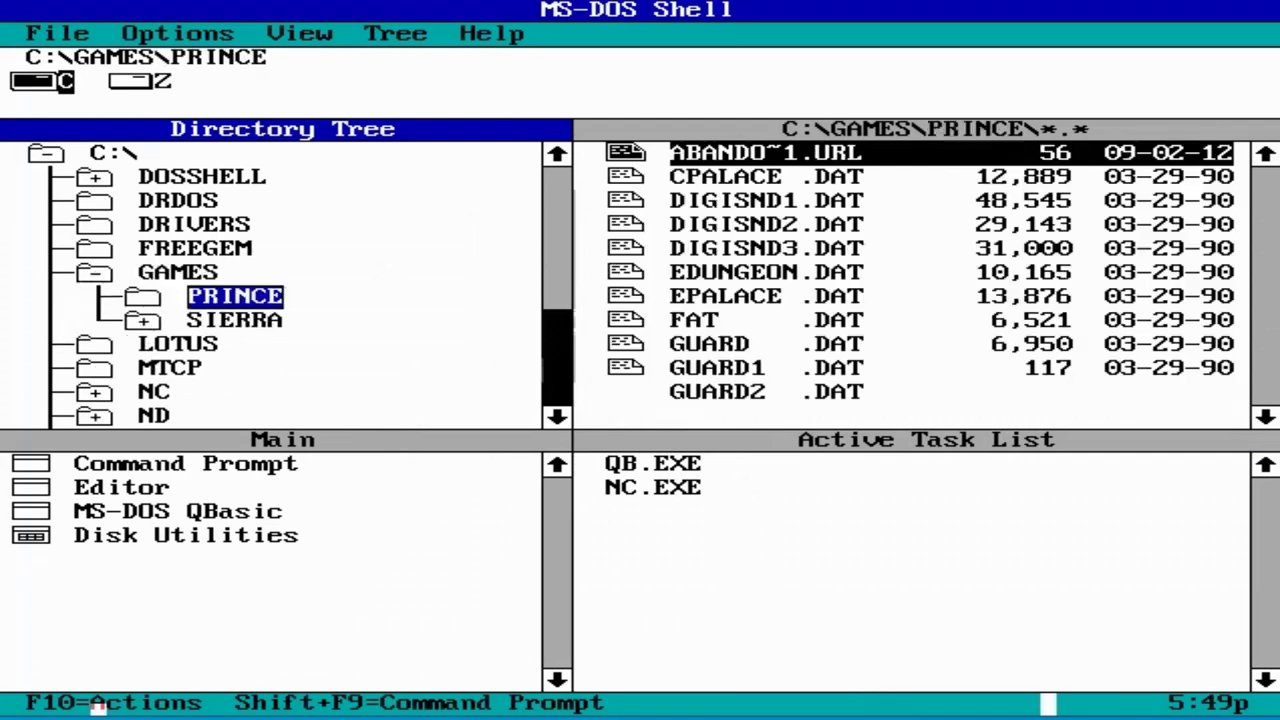
left_click(763, 320)
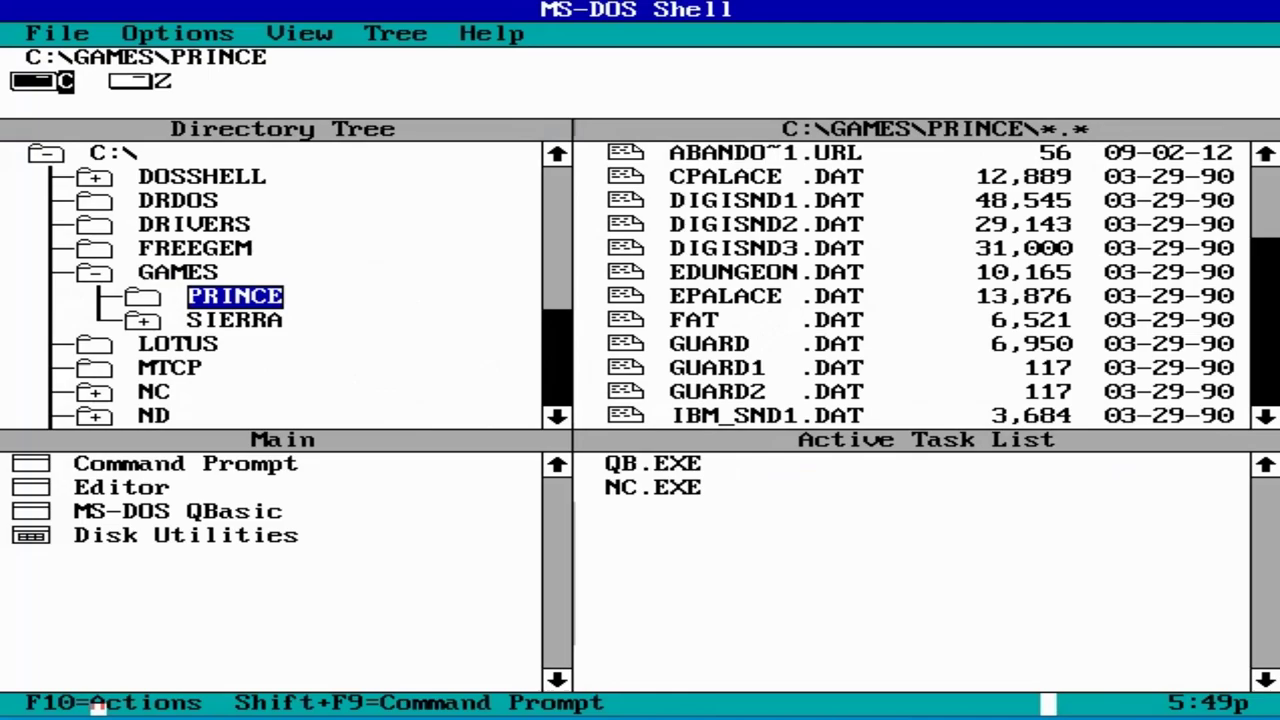
key("Page_Down")
key("Up")
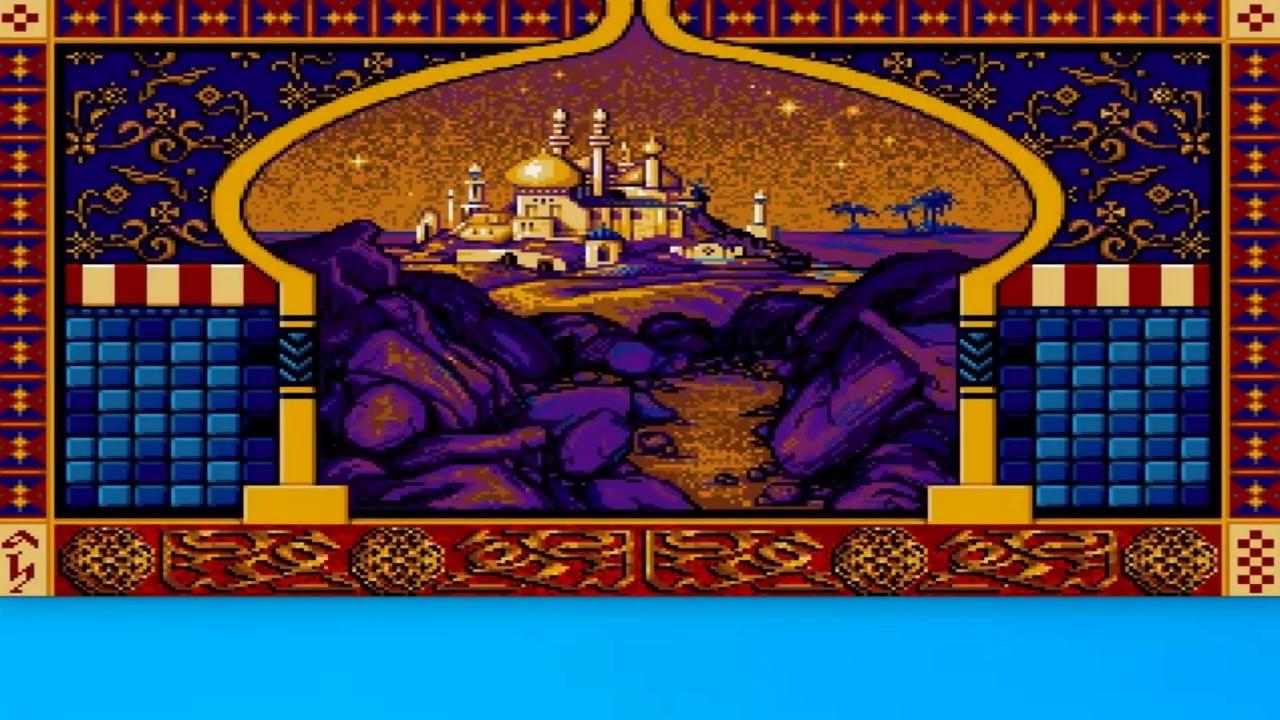
key("ctrl+Escape")
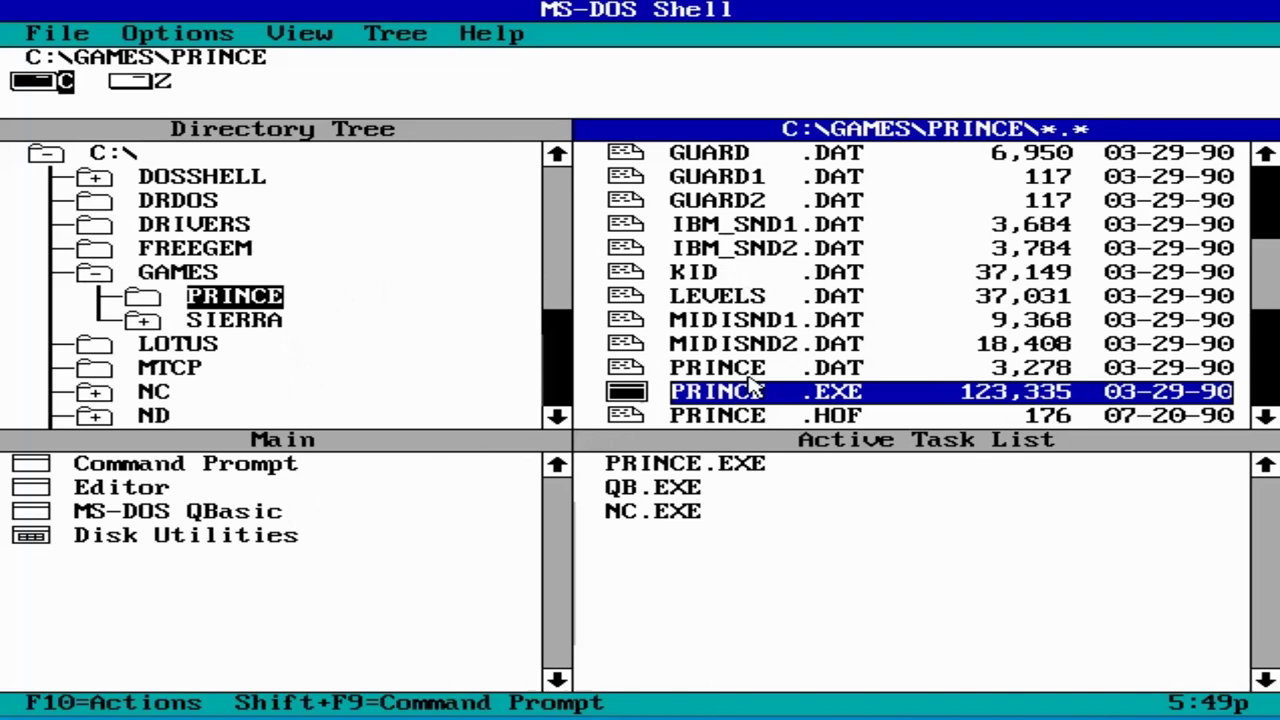
Add a new program group titled Games to the Main program list.
left_click(175, 585)
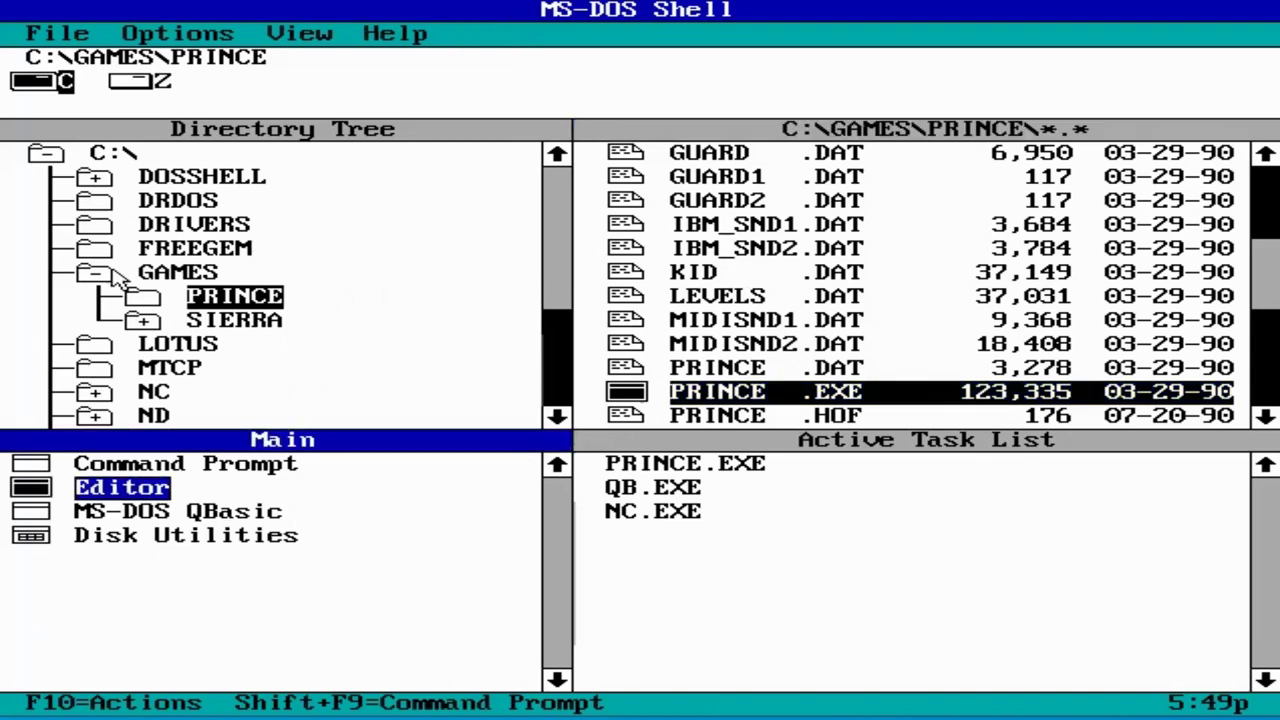
left_click(55, 34)
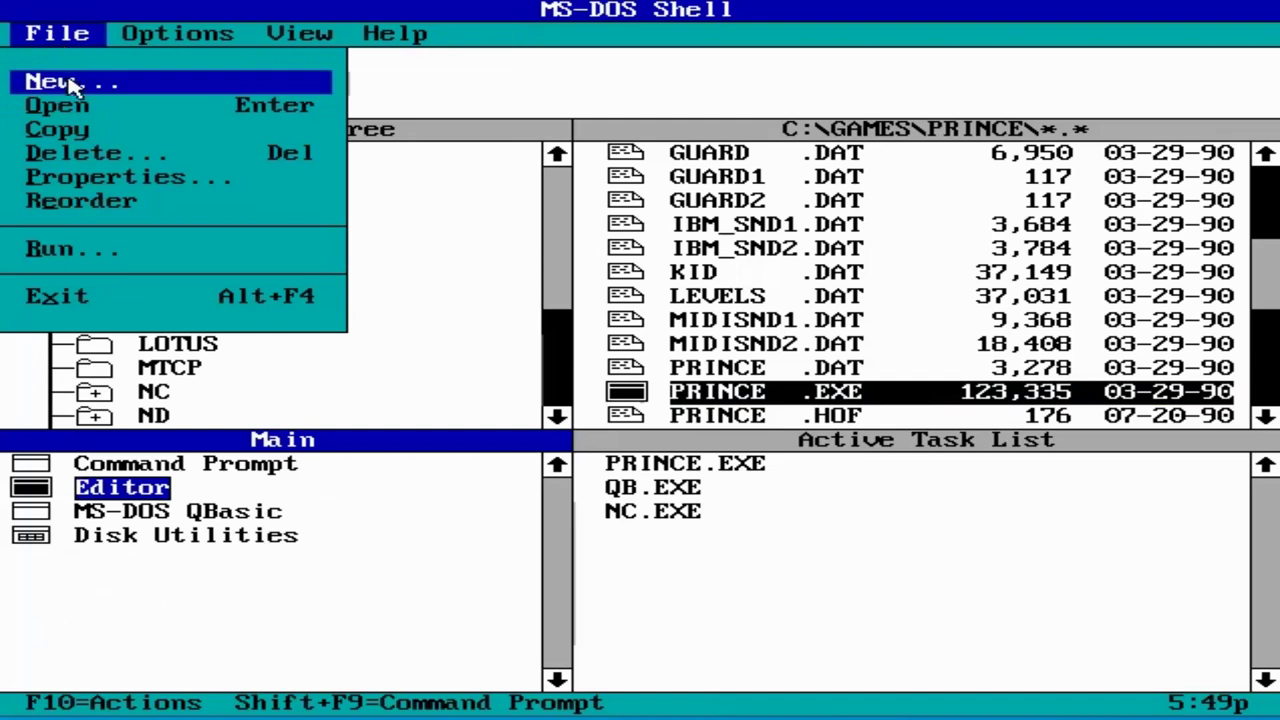
left_click(75, 84)
left_click(458, 205)
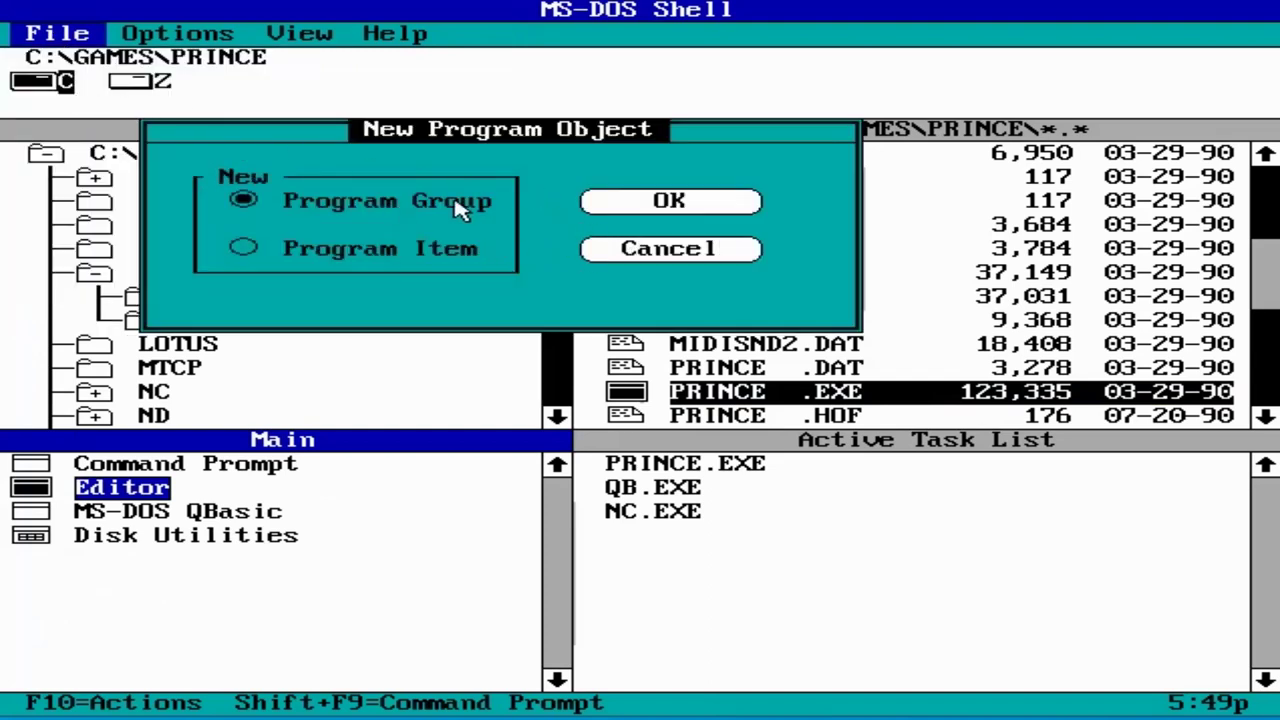
left_click(690, 203)
type("Games")
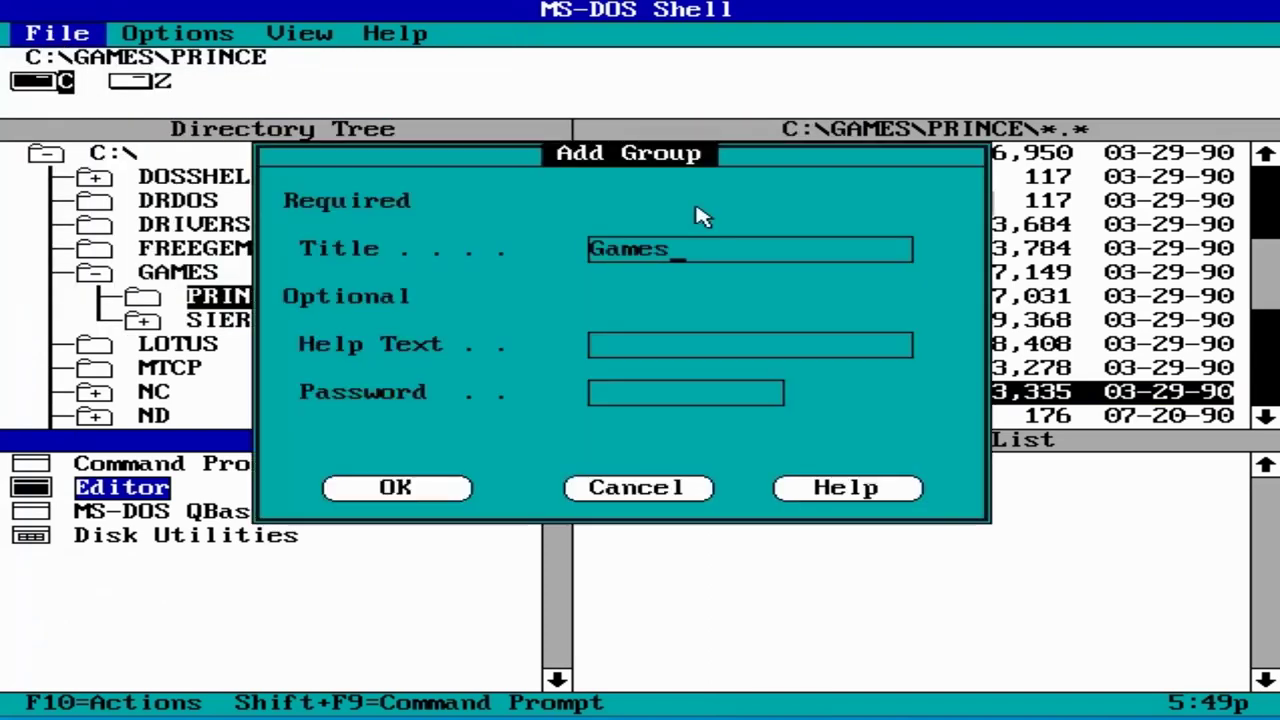
key("Return")
Open the Games group and start a new program item titled "prince of persia" in it.
left_click(112, 562)
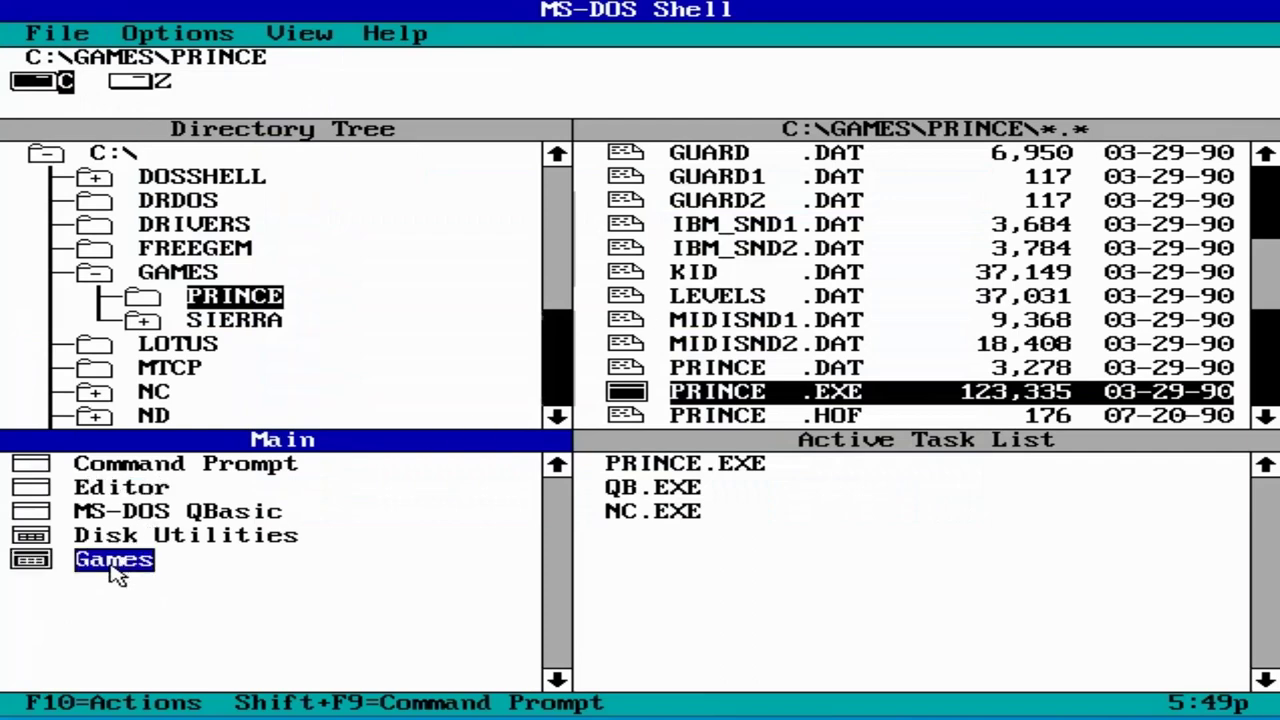
double_click(112, 564)
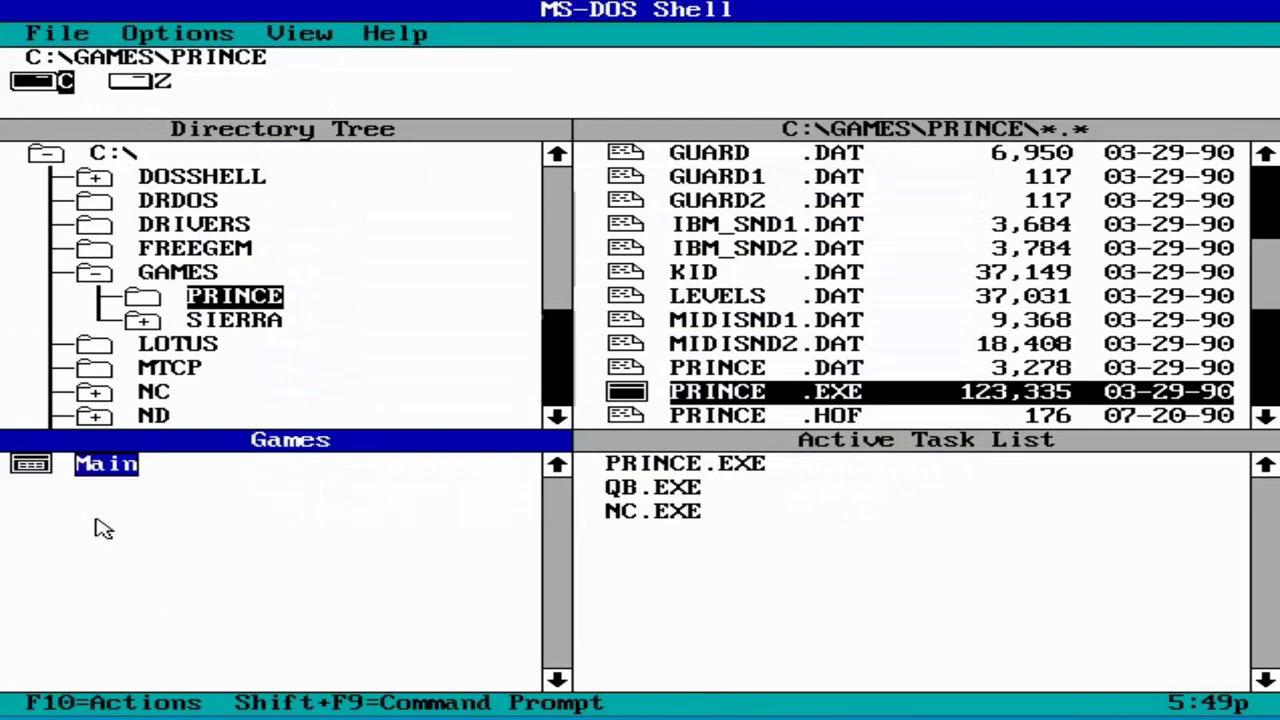
left_click(85, 30)
key("Escape")
left_click(20, 40)
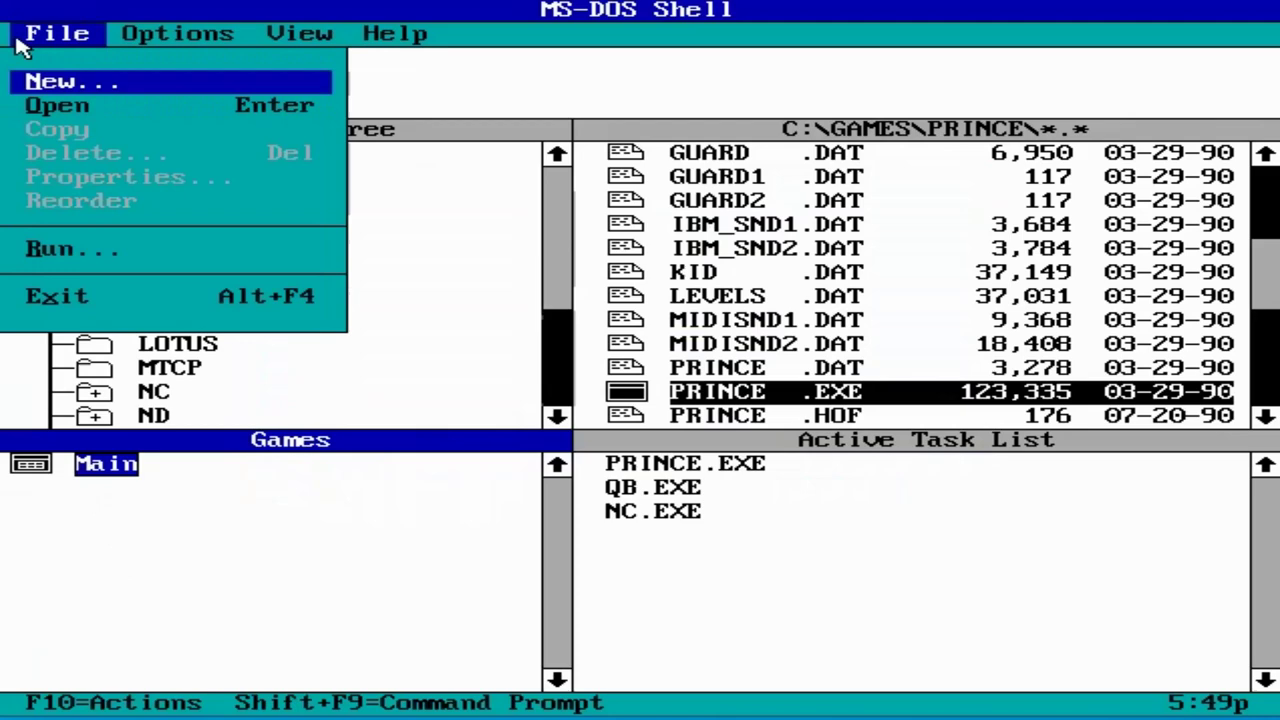
left_click(63, 86)
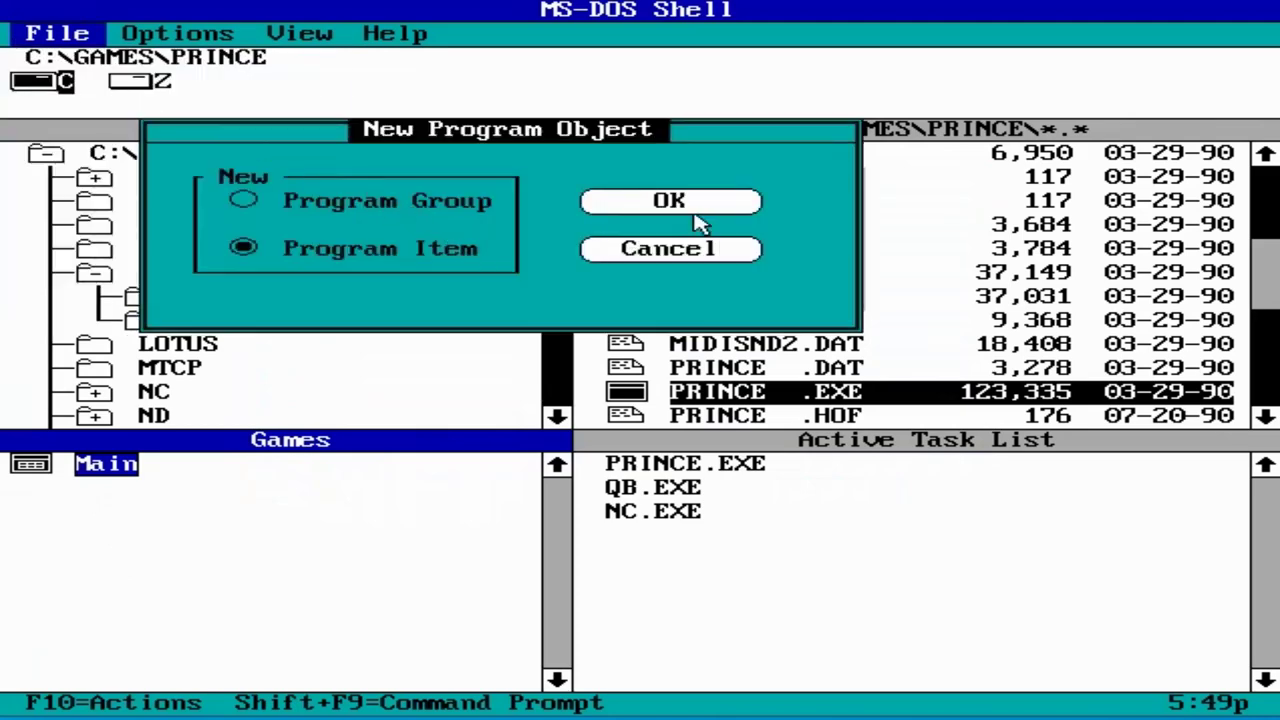
left_click(695, 220)
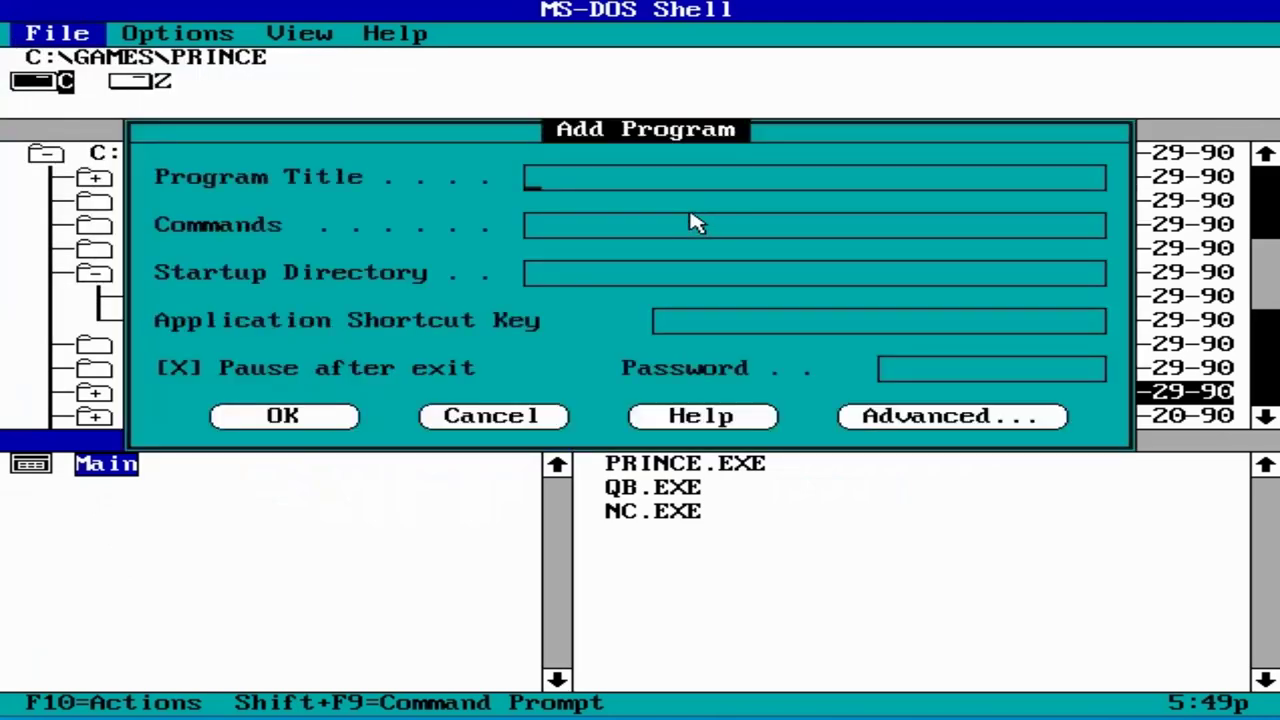
type("prince of persia")
key("Tab")
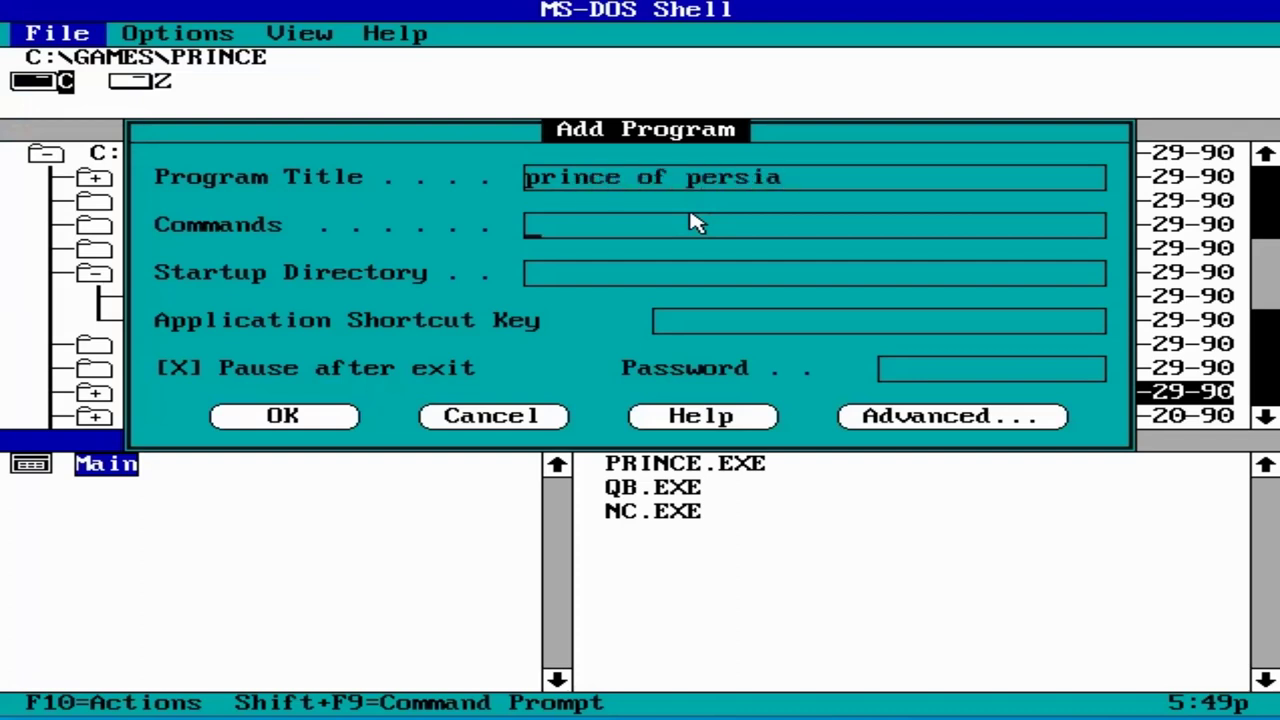
Set the program item's command to c:\games\prince\prince.exe and save the item.
type("c:\\games\\")
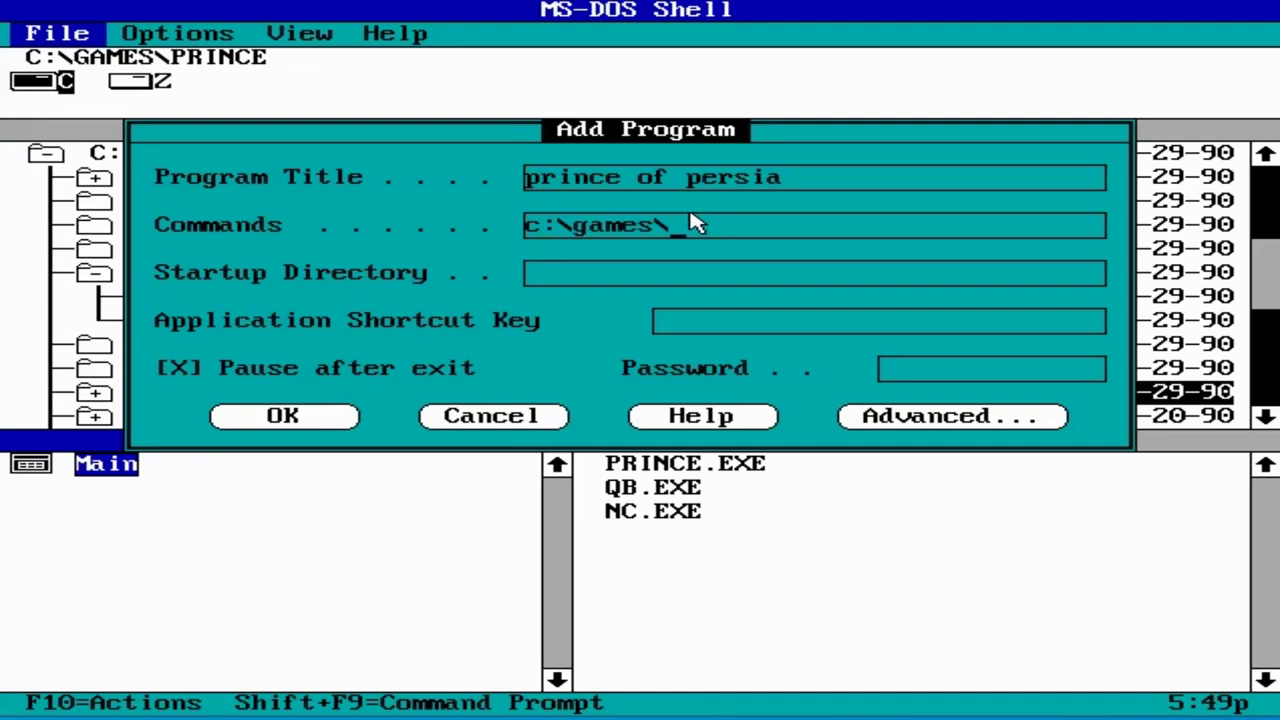
type("p")
key("BackSpace")
type("prin")
key("BackSpace")
key("BackSpace")
type("ince\\prince.exe")
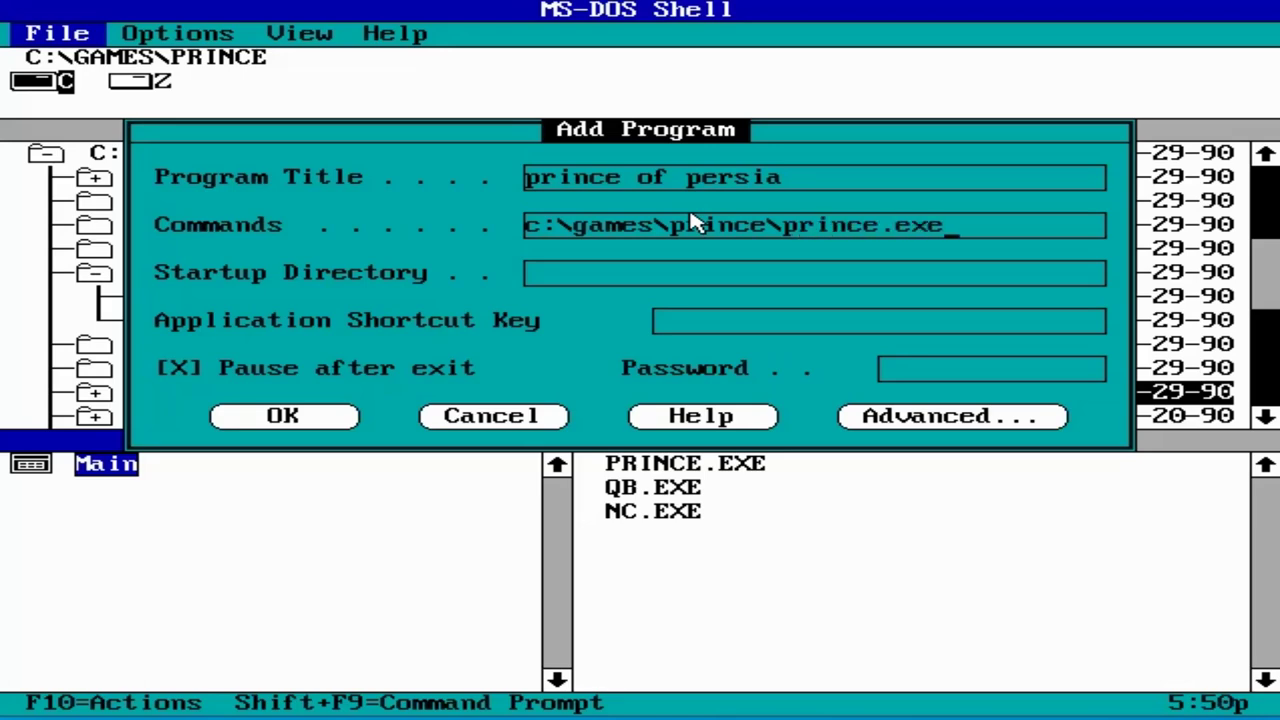
left_click(292, 420)
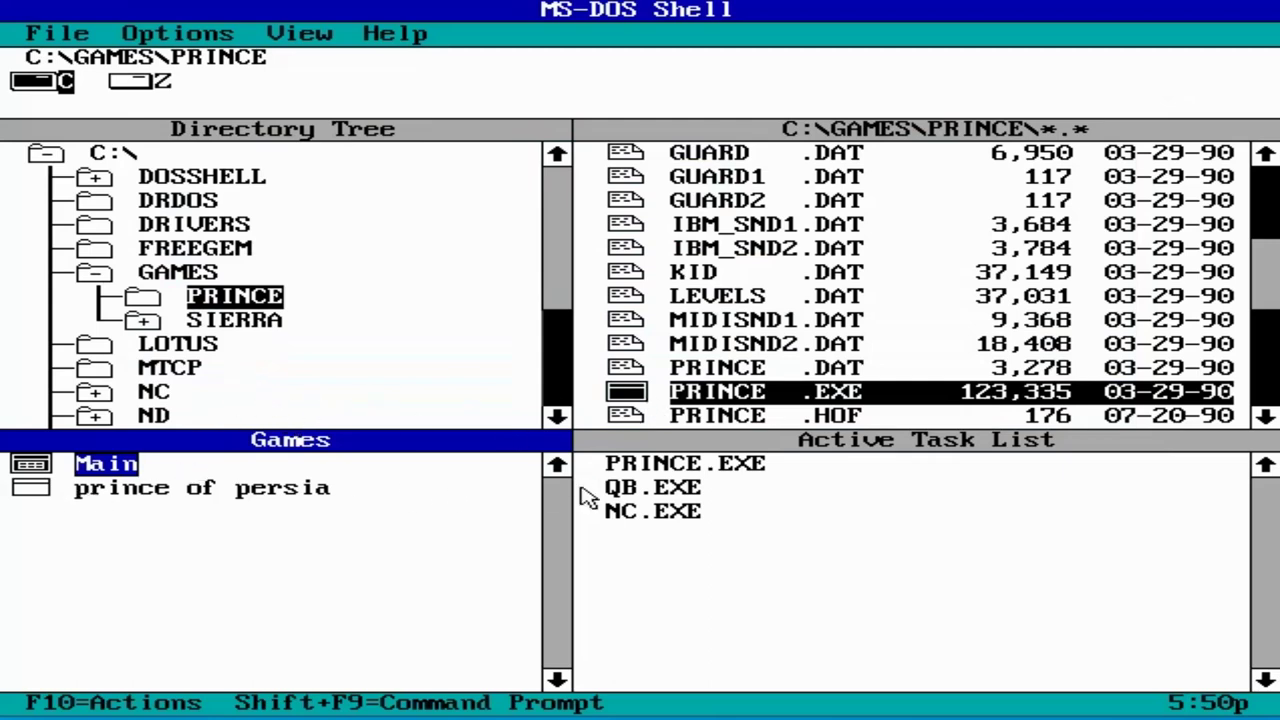
Look over the options available for the PRINCE.EXE active task and go back from the Games group to Main.
left_click(660, 476)
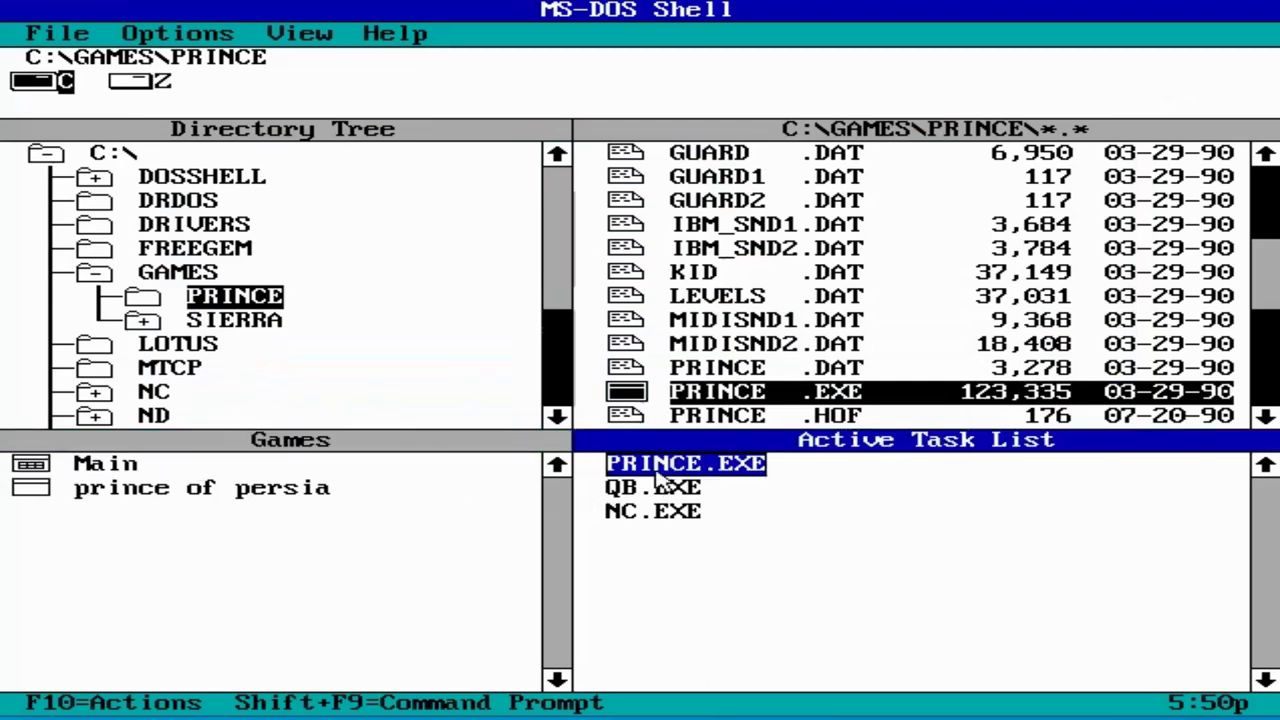
left_click(178, 38)
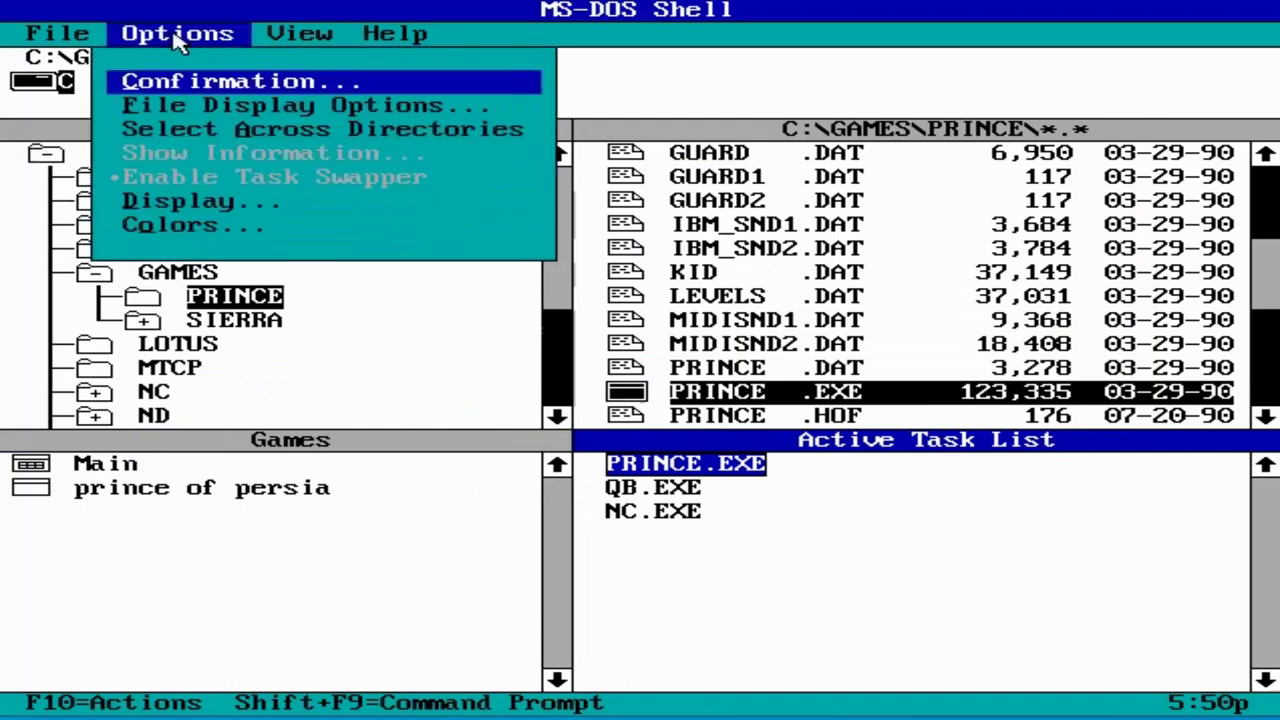
left_click(368, 517)
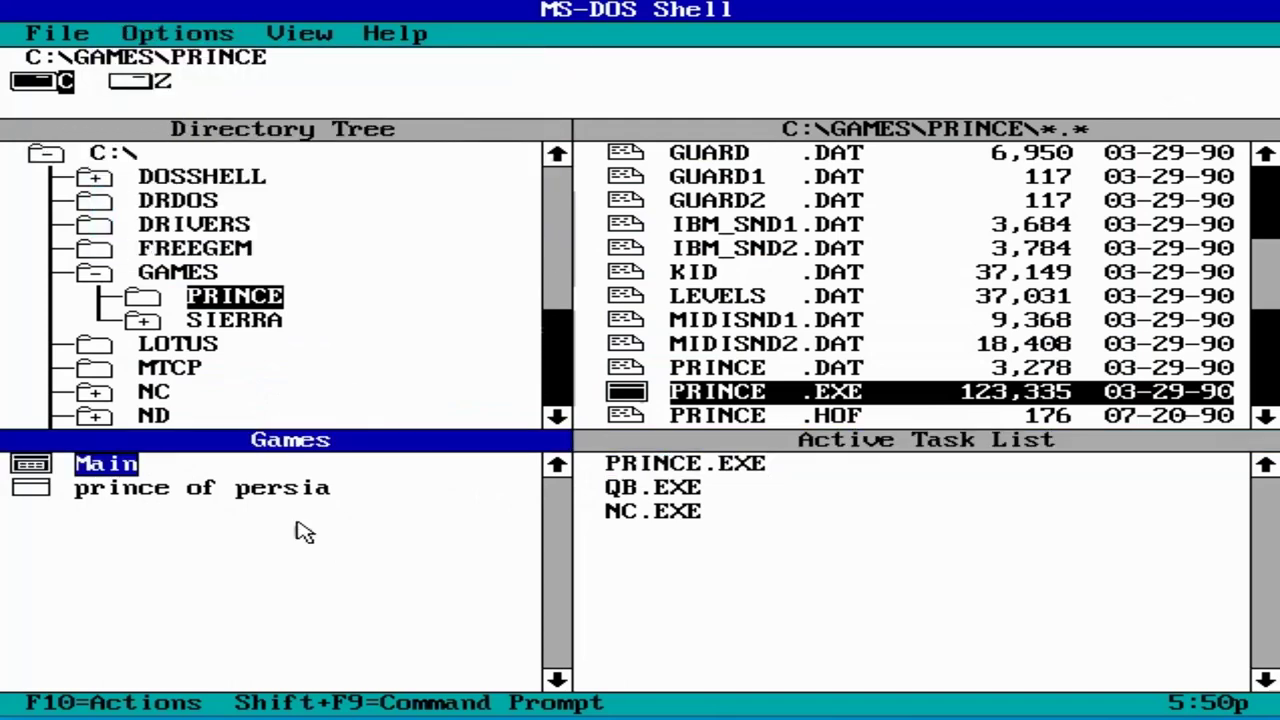
double_click(104, 472)
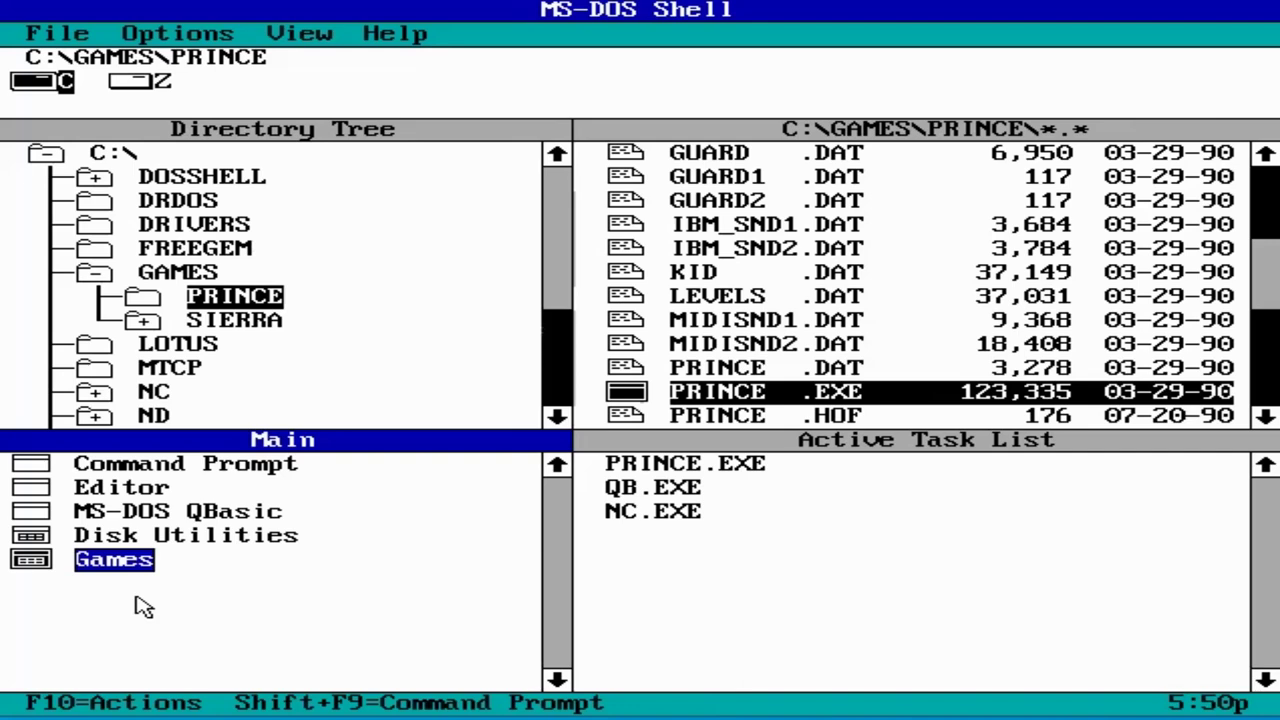
Drop to the DOS command prompt at C:\GAMES\PRINCE, enter the dir command and return to the shell.
key("F3")
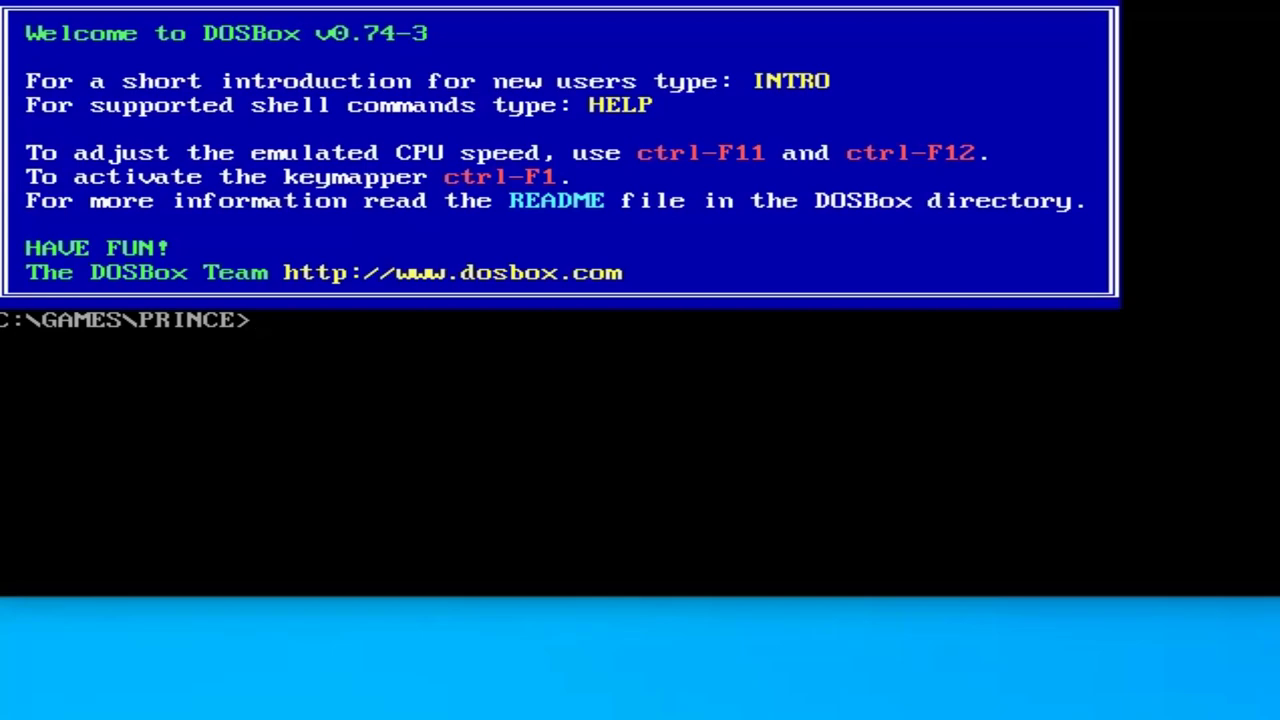
type("exi")
key("BackSpace")
key("BackSpace")
key("BackSpace")
type("dir")
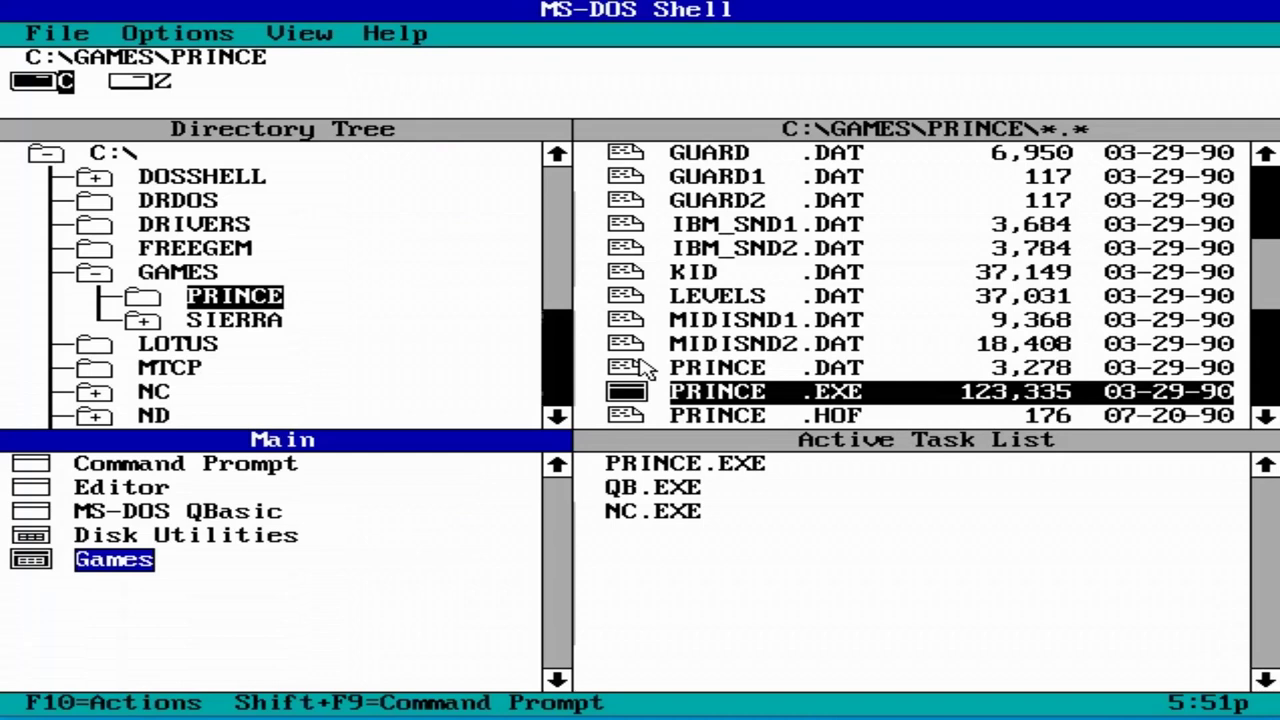
key("alt")
key("Escape")
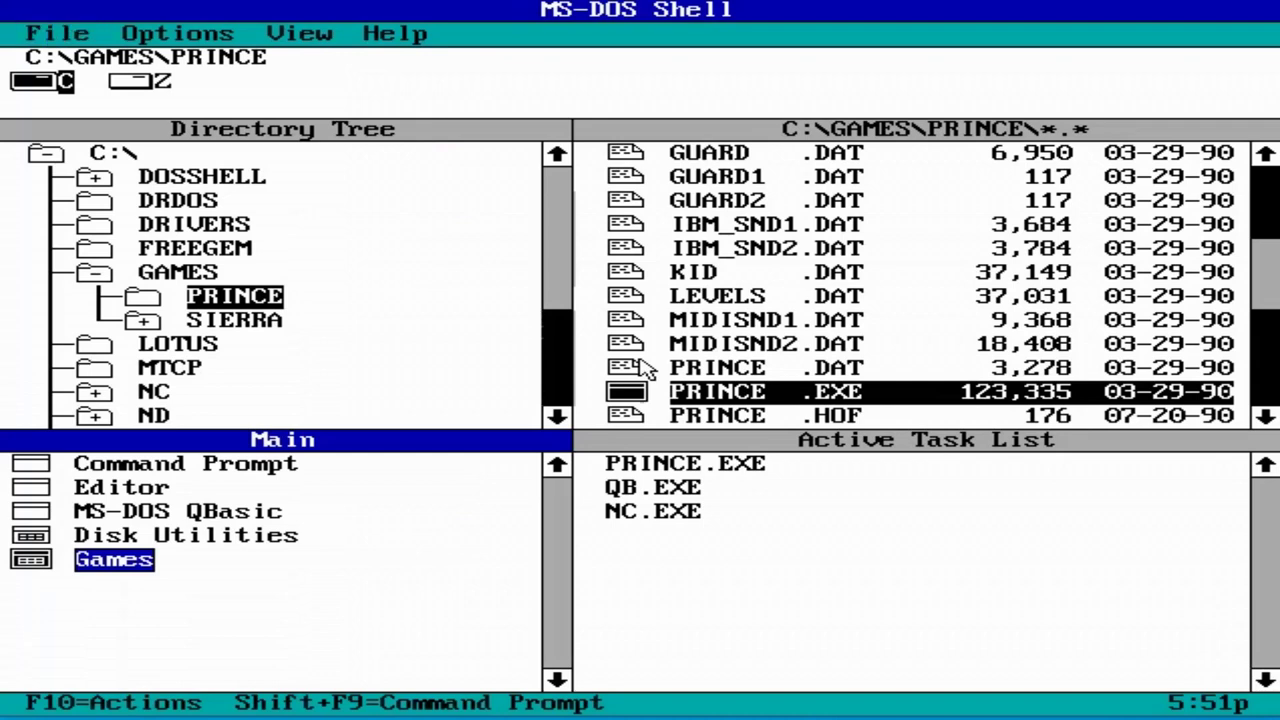